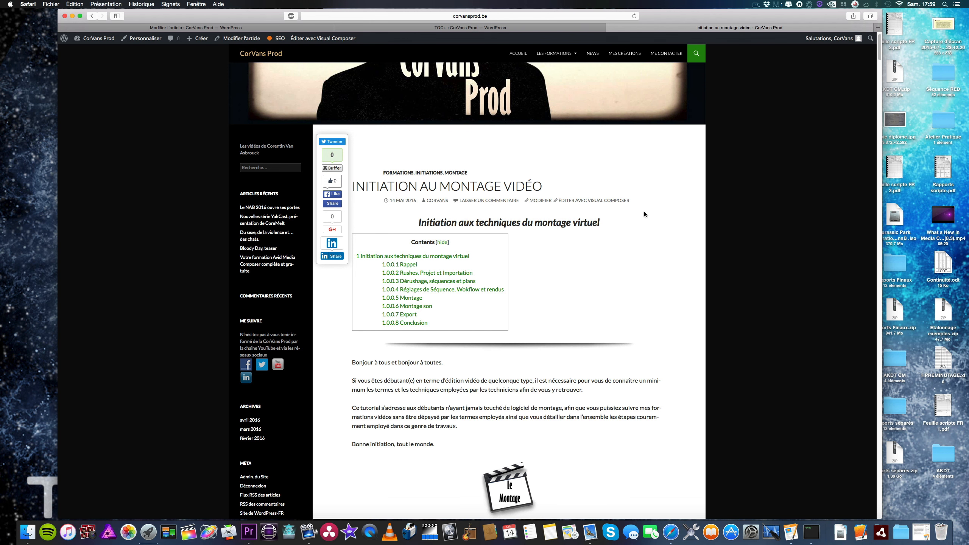
Read through the video editing introduction article from its table of contents to the section on rushes, project and import
scroll(644, 222, down, 2)
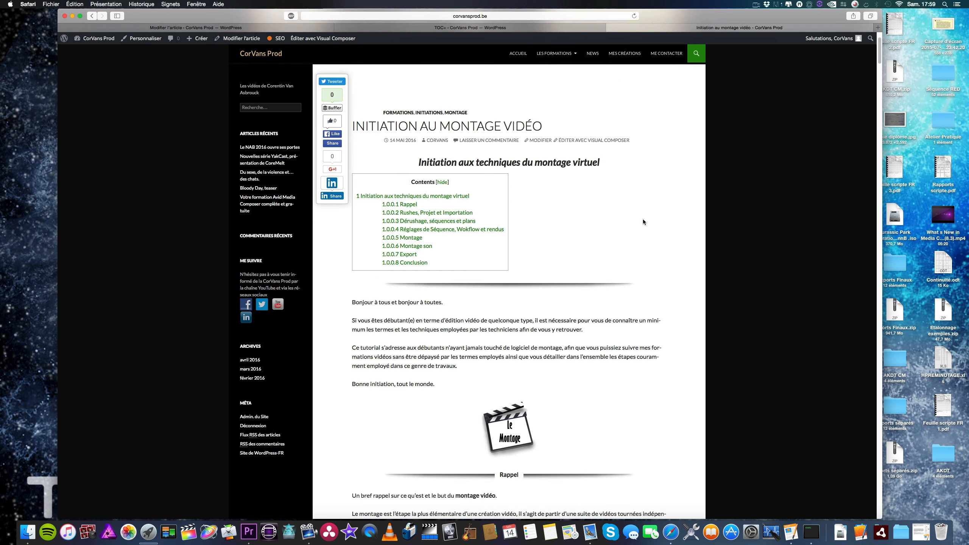
scroll(644, 222, up, 2)
scroll(644, 223, down, 2)
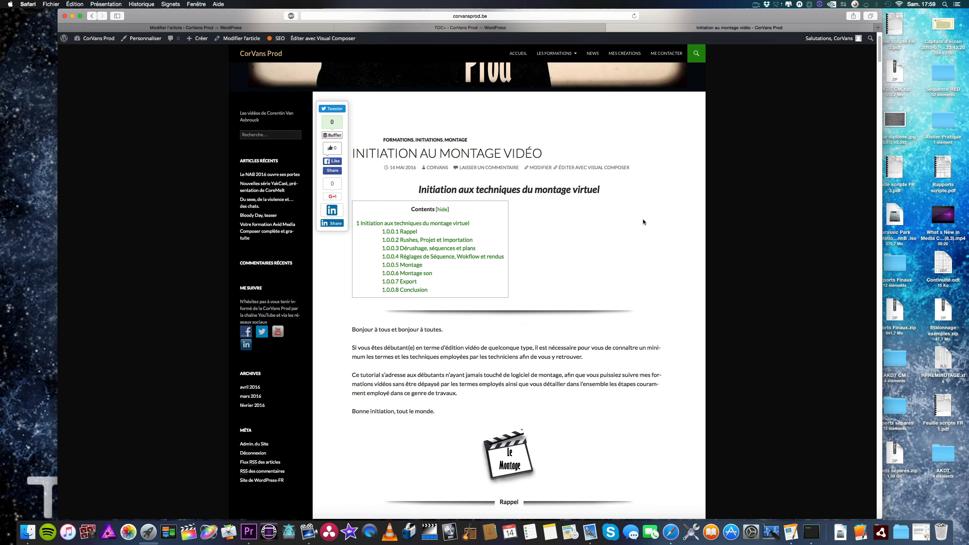
scroll(643, 221, down, 3)
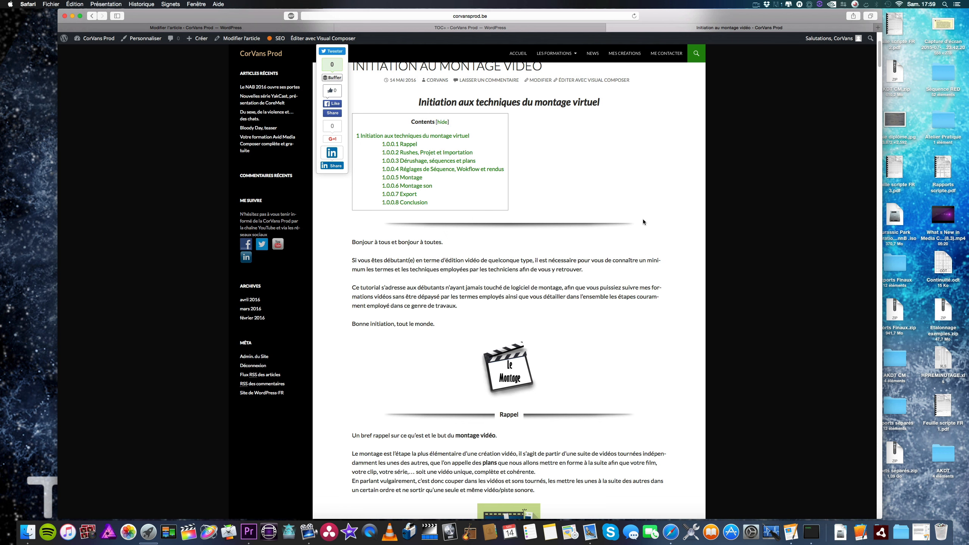
scroll(643, 221, down, 2)
scroll(643, 221, up, 3)
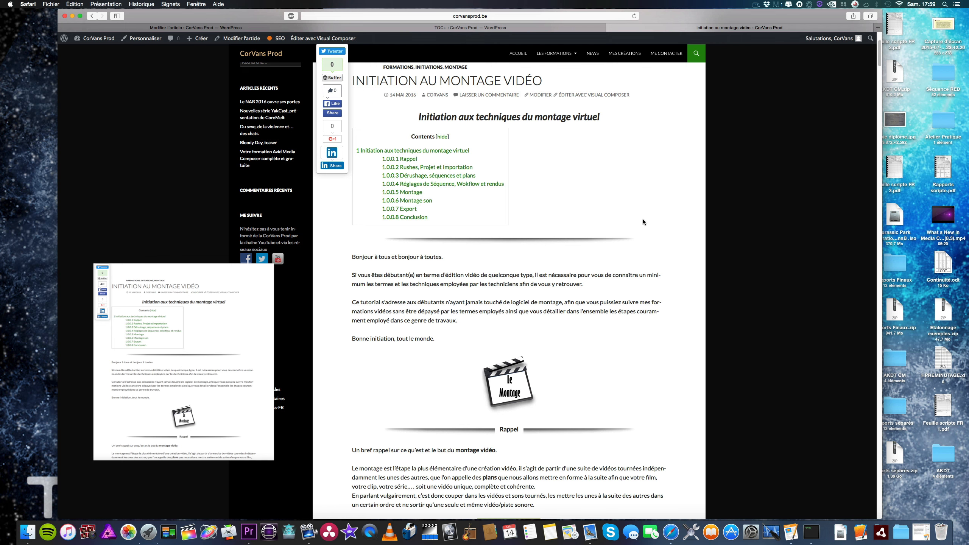
scroll(644, 221, down, 10)
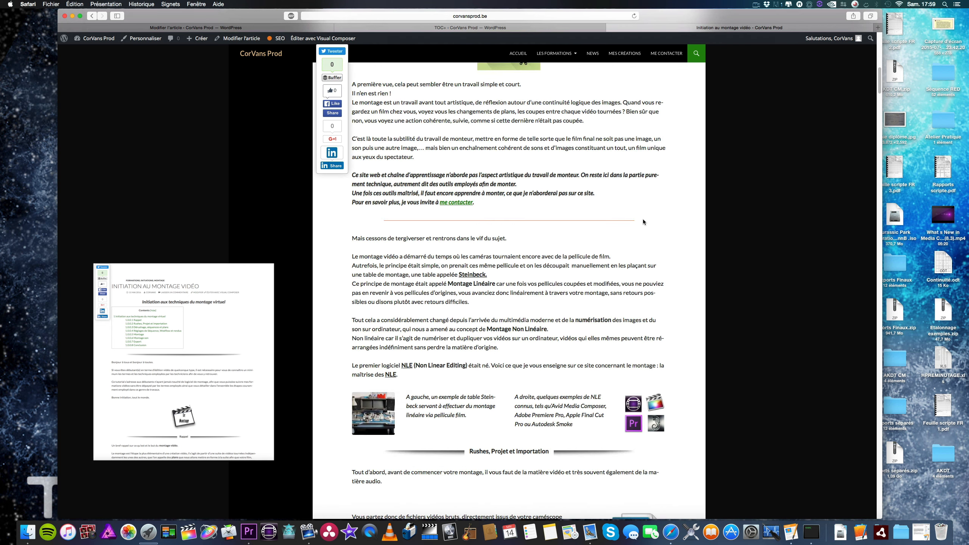
scroll(644, 220, up, 10)
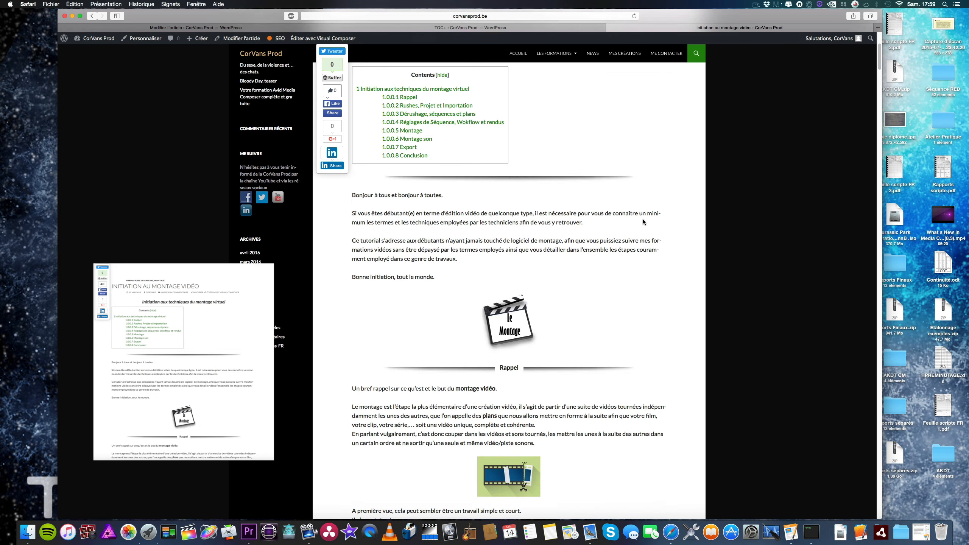
scroll(643, 221, down, 10)
scroll(643, 221, down, 6)
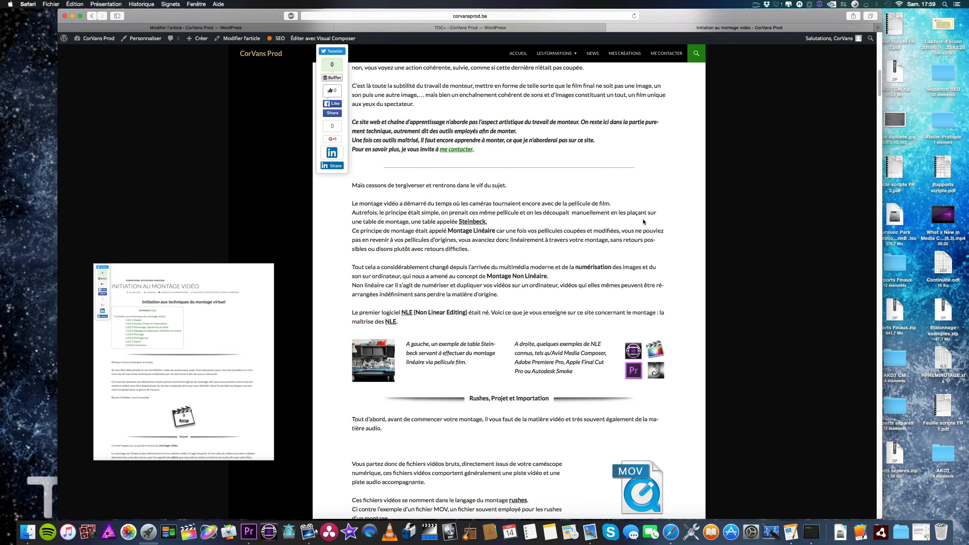
scroll(643, 220, down, 1)
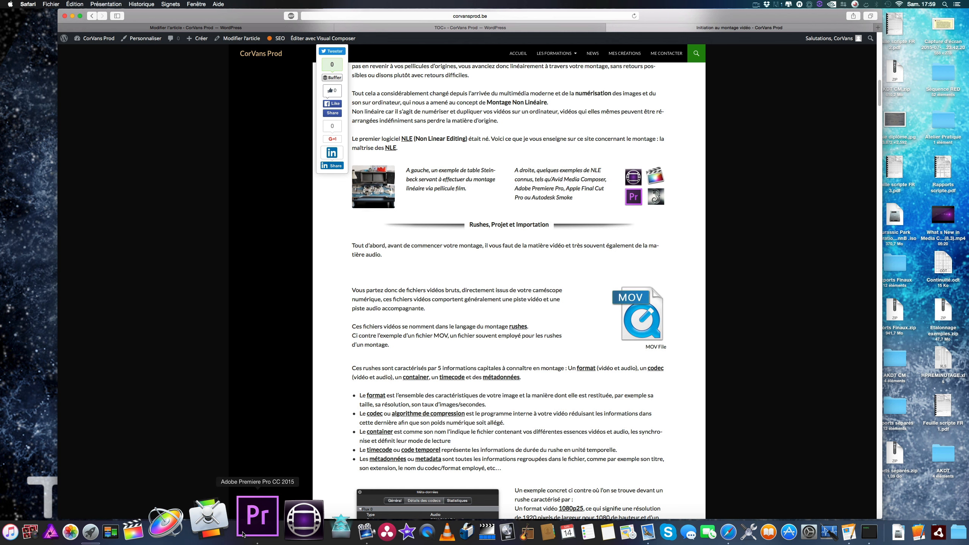
Launch Adobe Premiere Pro CC 2015, and return to the article's rushes section in Safari
click(243, 534)
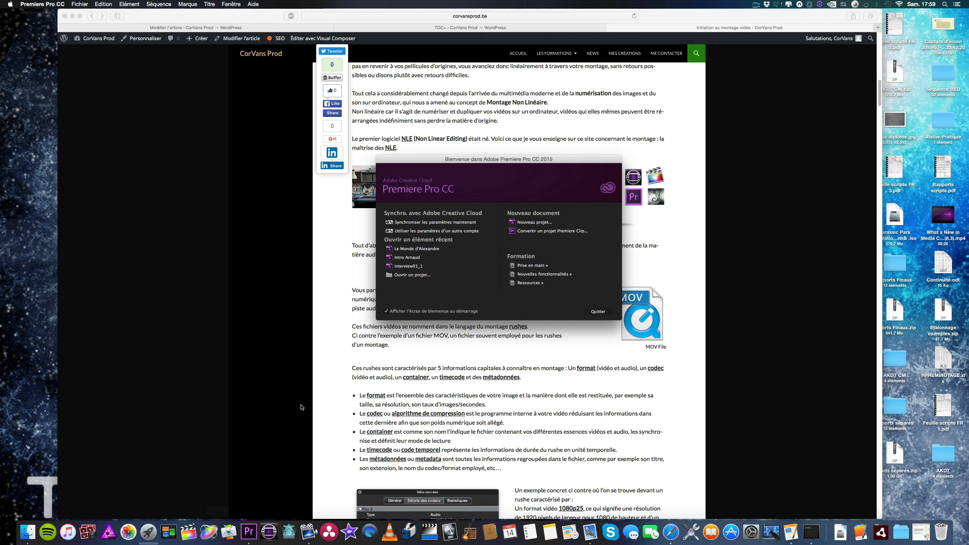
click(301, 407)
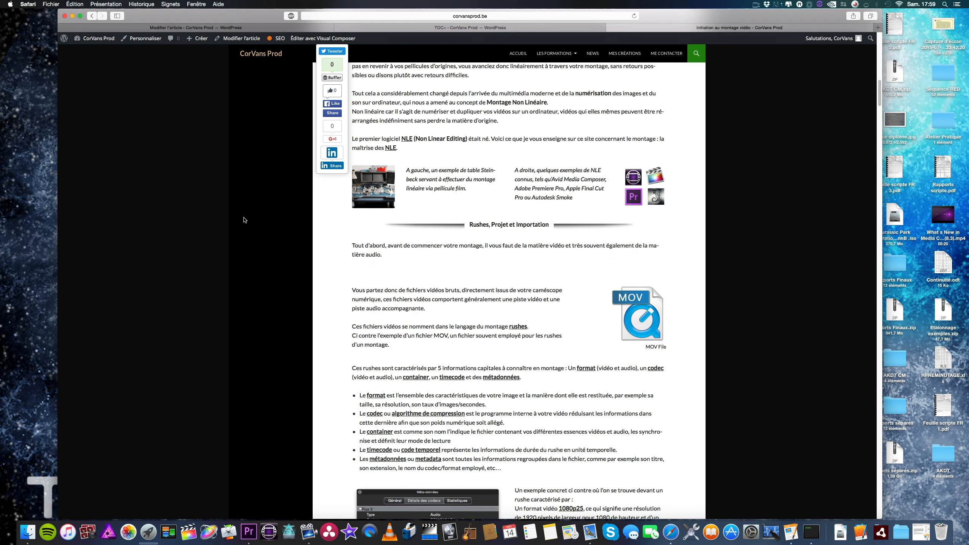
scroll(263, 248, up, 8)
scroll(265, 256, down, 9)
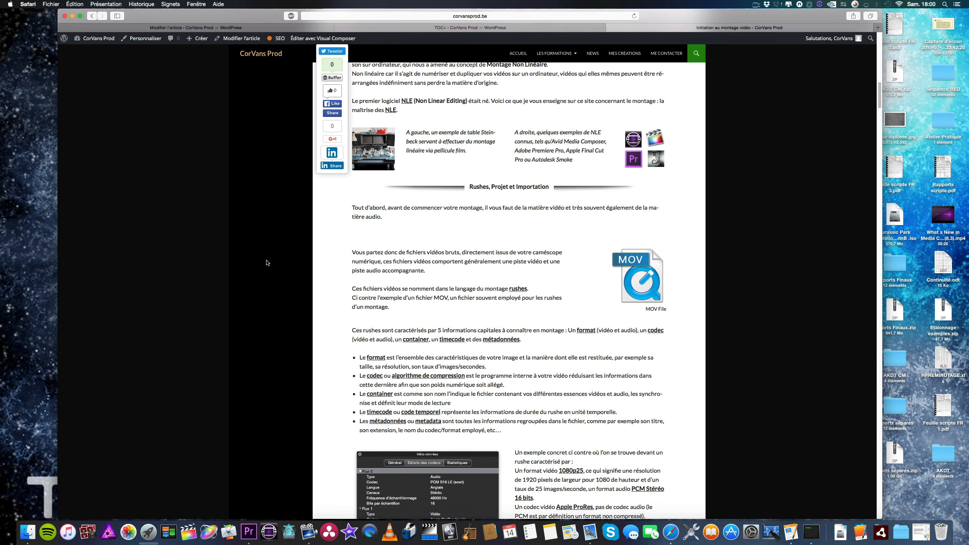
Open MVI_3431.MOV from the Séquence Red folder in QuickTime Player, examine its format details in the inspector, and quit the player
click(26, 532)
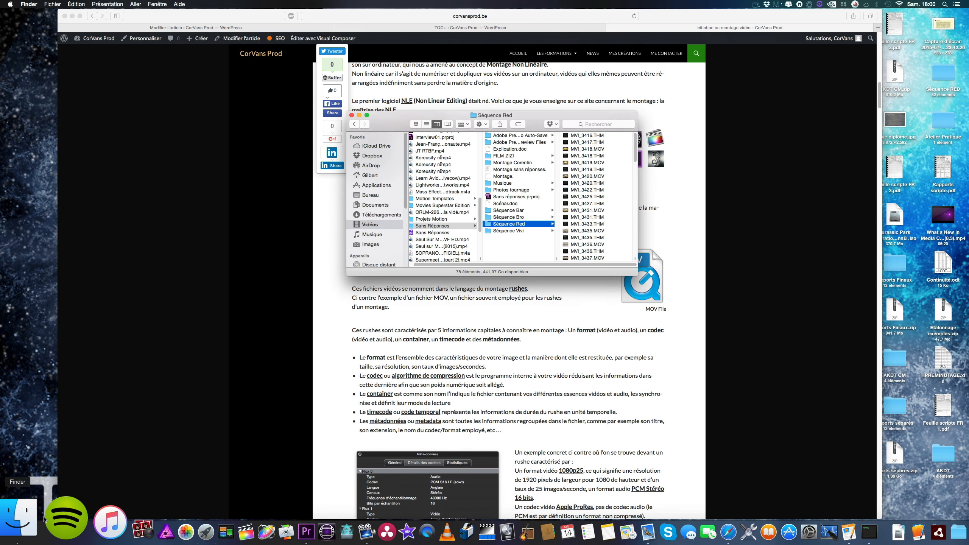
double_click(609, 211)
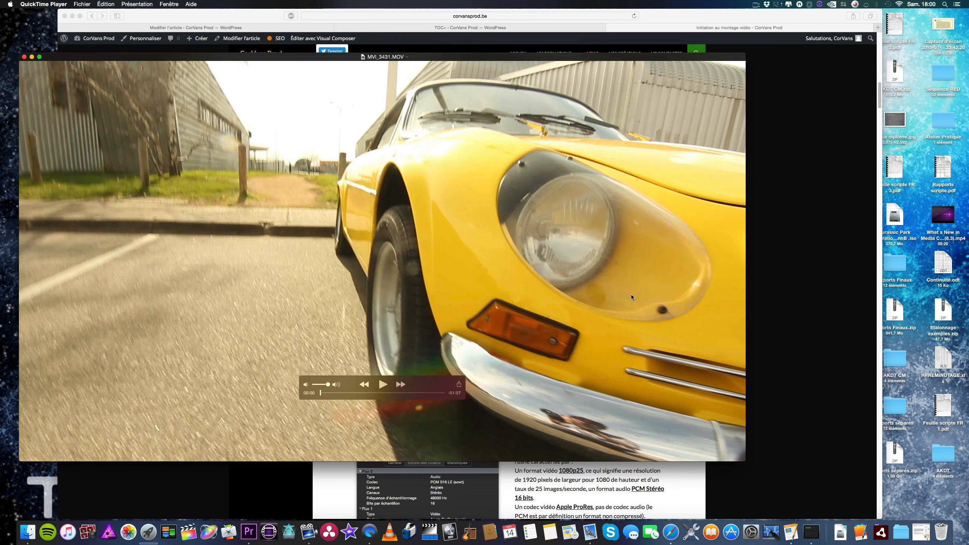
key(super+i)
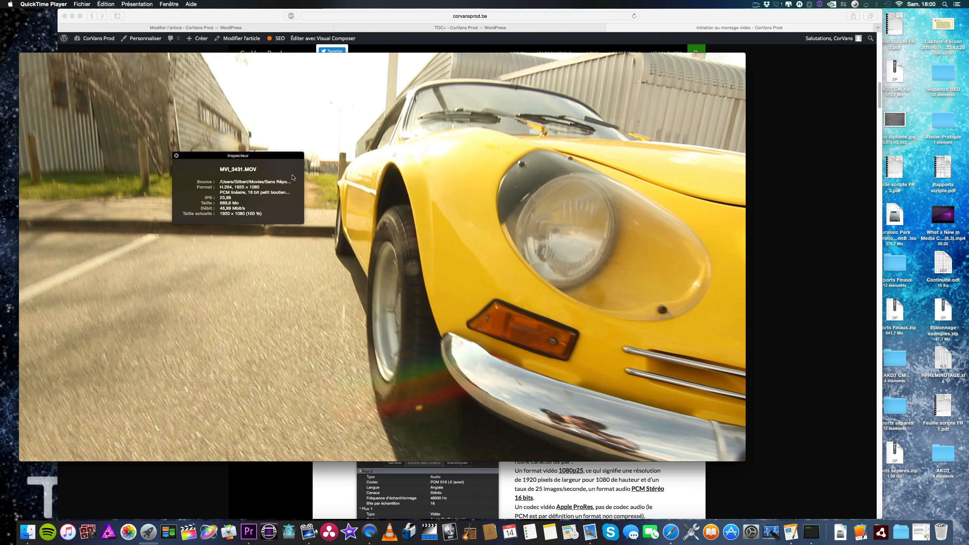
mouse_move(587, 140)
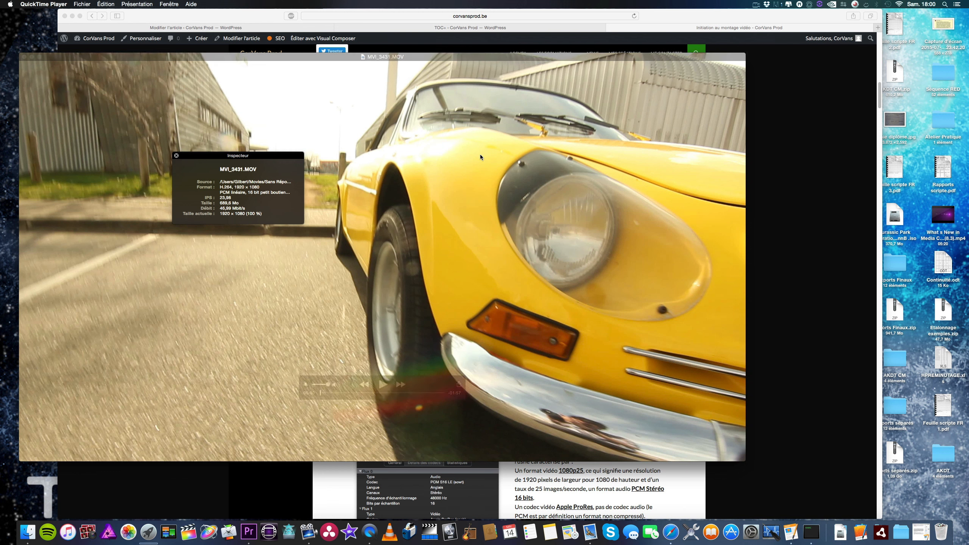
drag(262, 157, 607, 150)
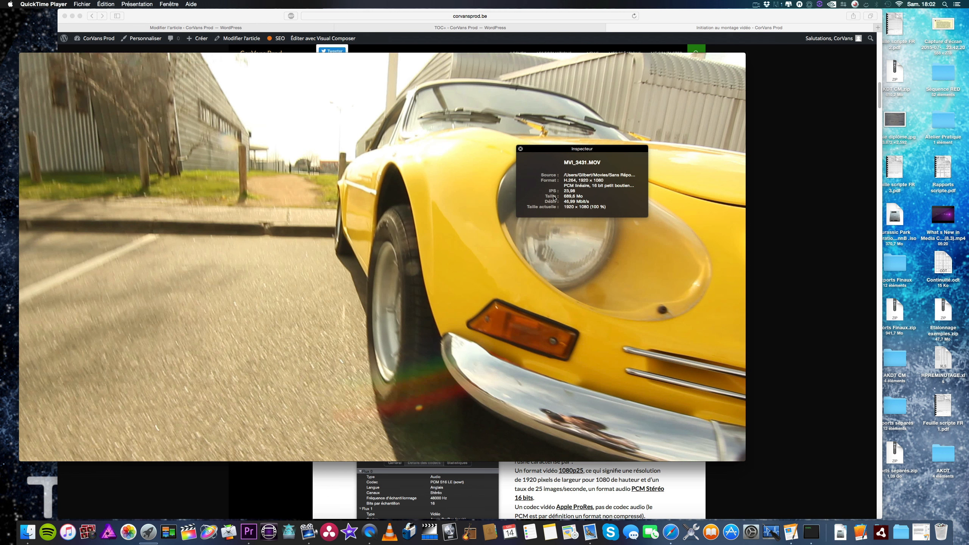
mouse_move(537, 259)
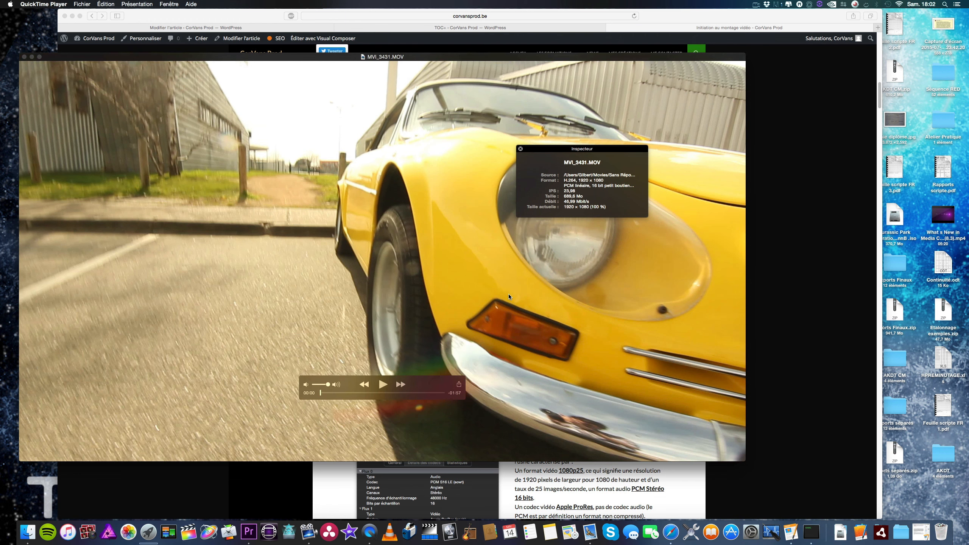
key(super+q)
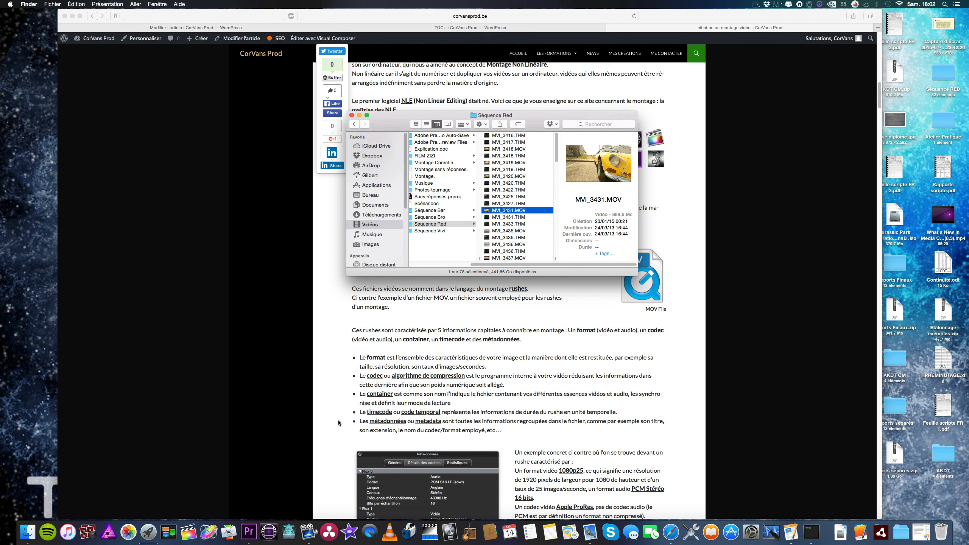
Switch to Premiere Pro and create a new project named Sans Réponses with the default general settings
click(251, 529)
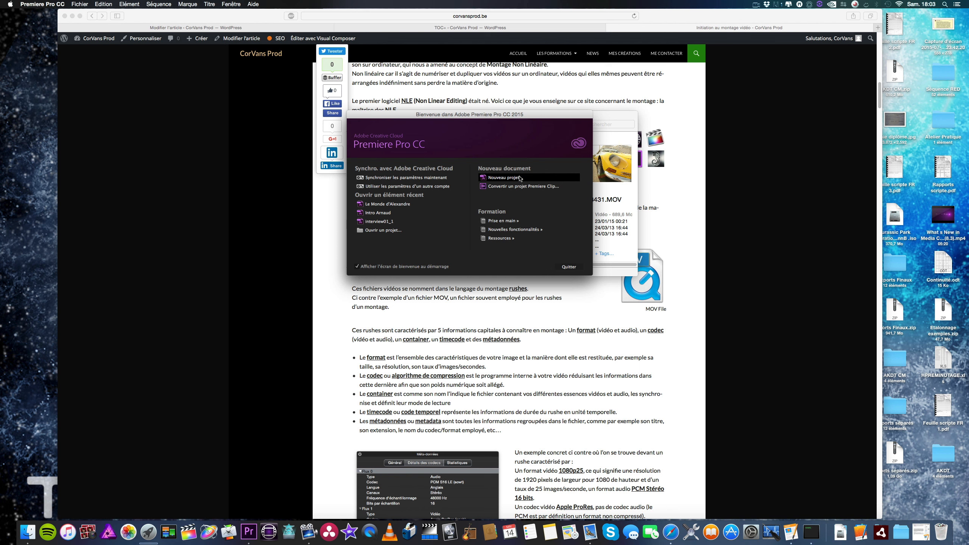
click(504, 177)
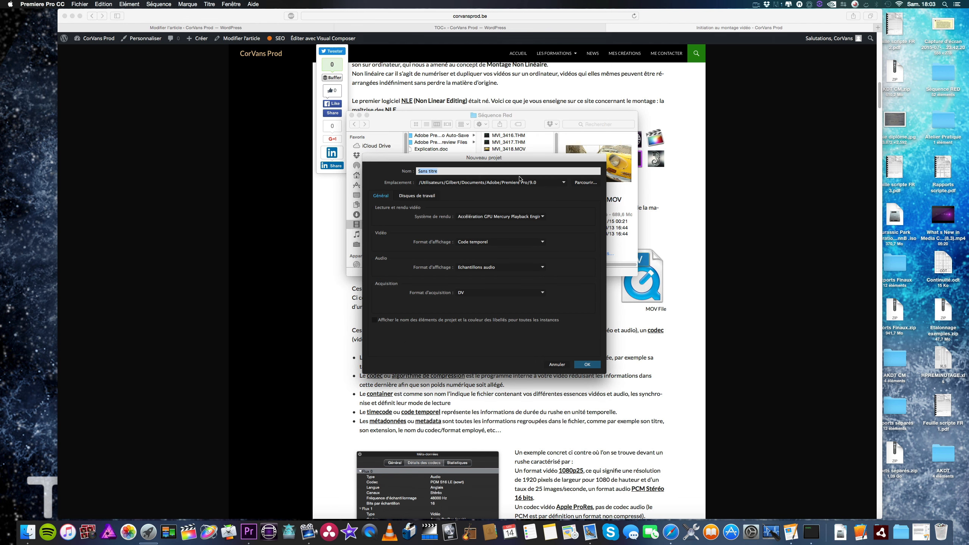
text(S)
click(418, 196)
click(376, 199)
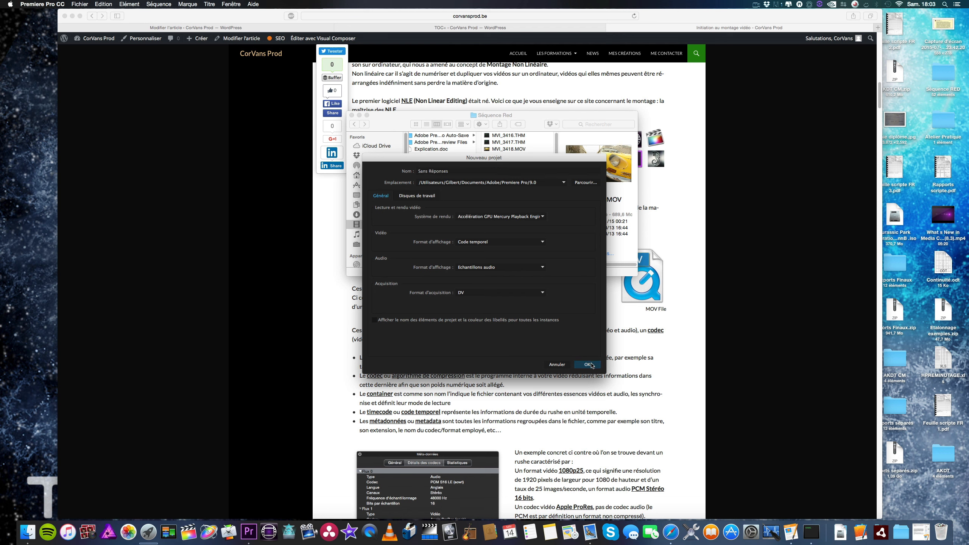
click(587, 365)
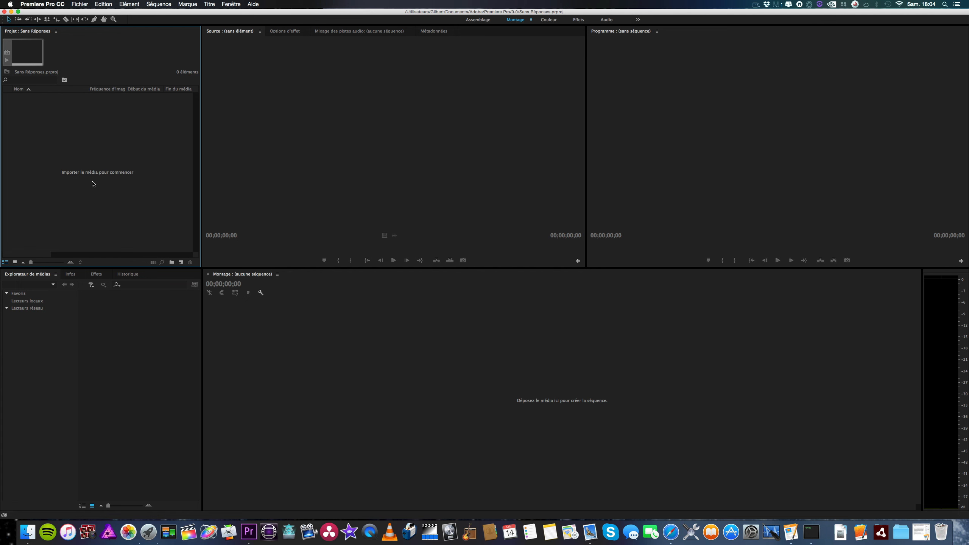
Import the clips MVI_3420, MVI_3431, MVI_3435, MVI_3436, MVI_3437 and MVI_3438 from the Séquence Red folder into the project
double_click(92, 184)
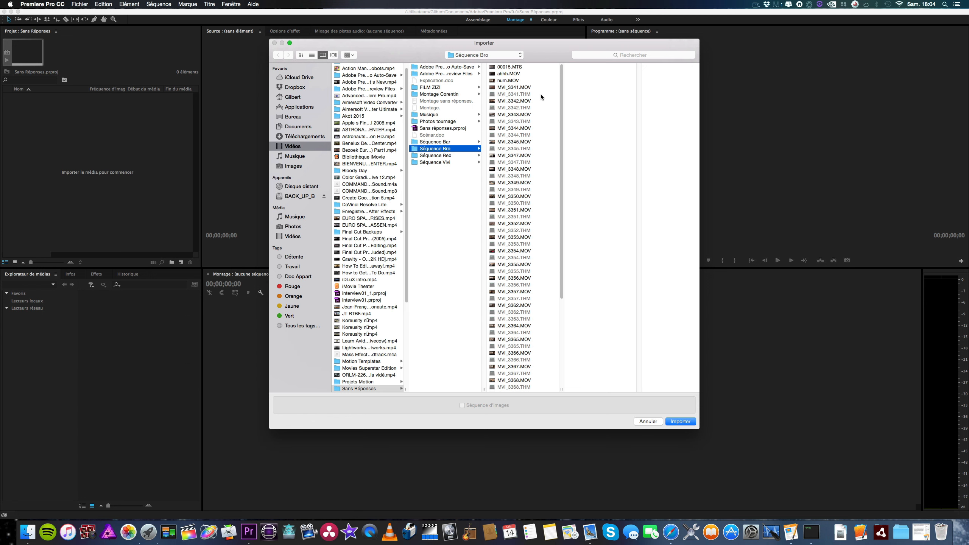
key(Down)
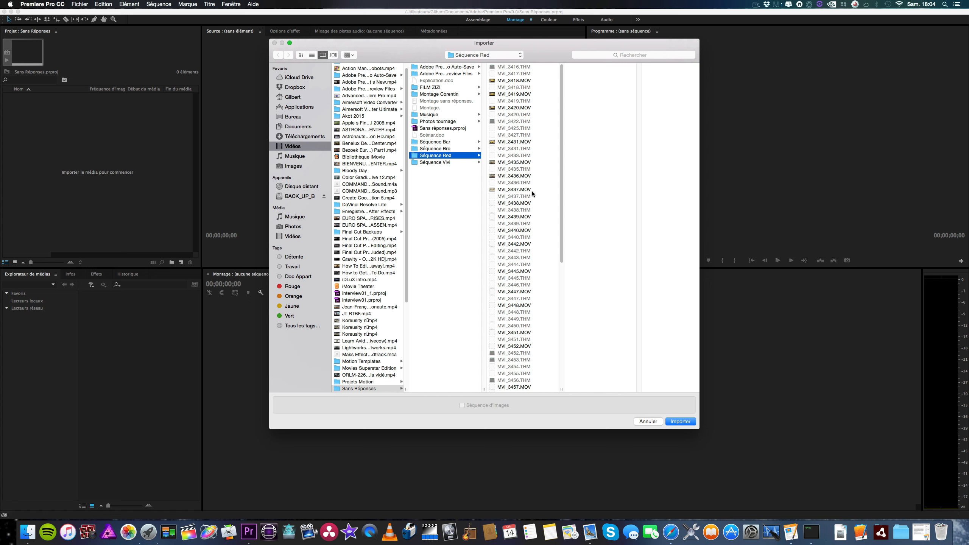
click(526, 142)
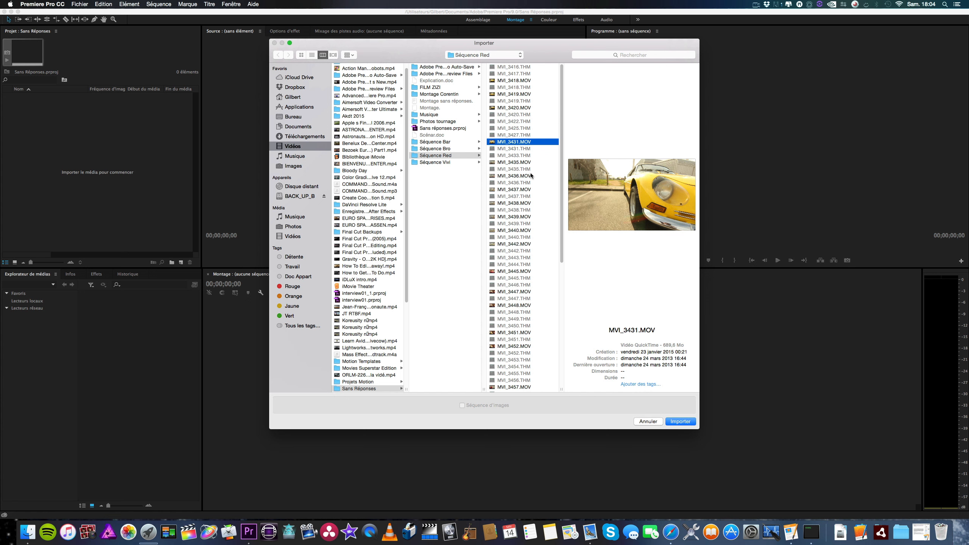
super+click(532, 163)
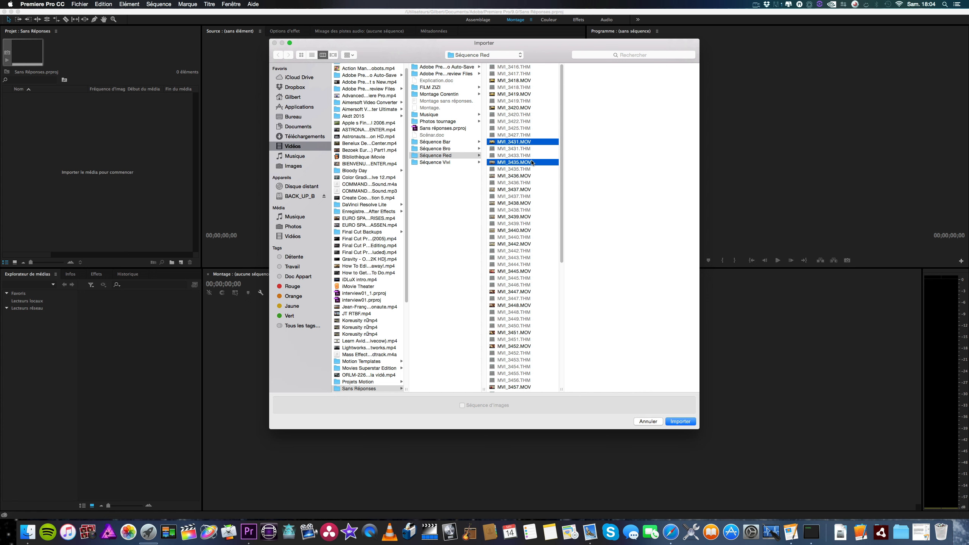
super+click(532, 176)
super+click(544, 107)
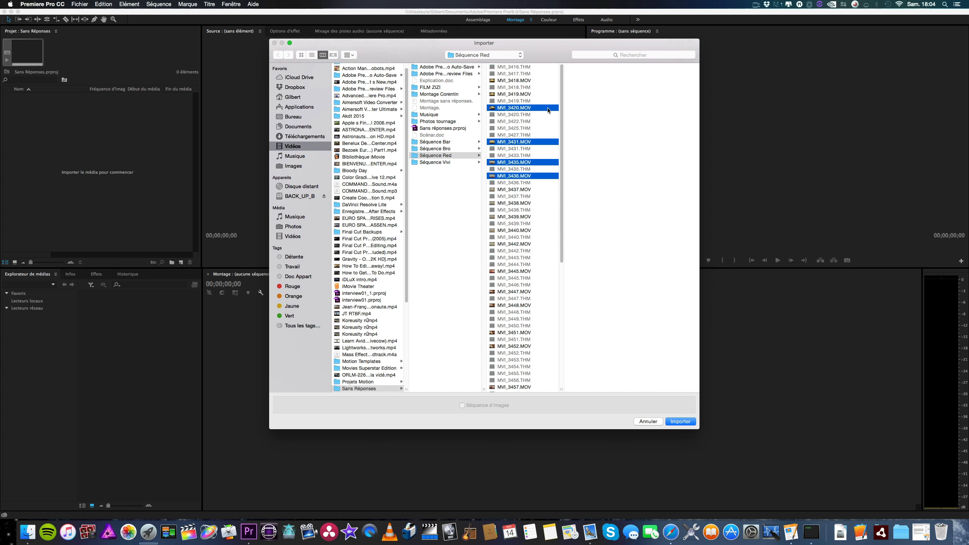
super+click(534, 189)
super+click(534, 202)
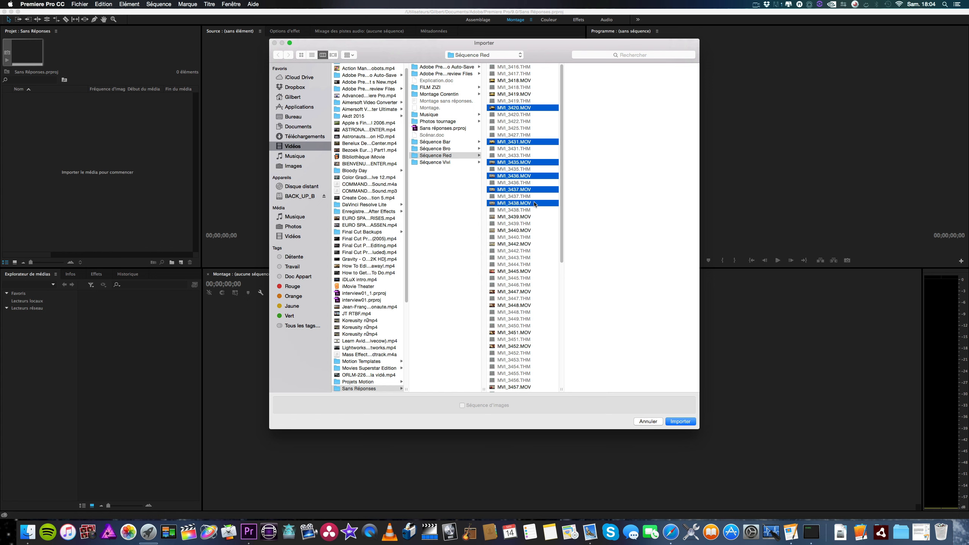
click(685, 422)
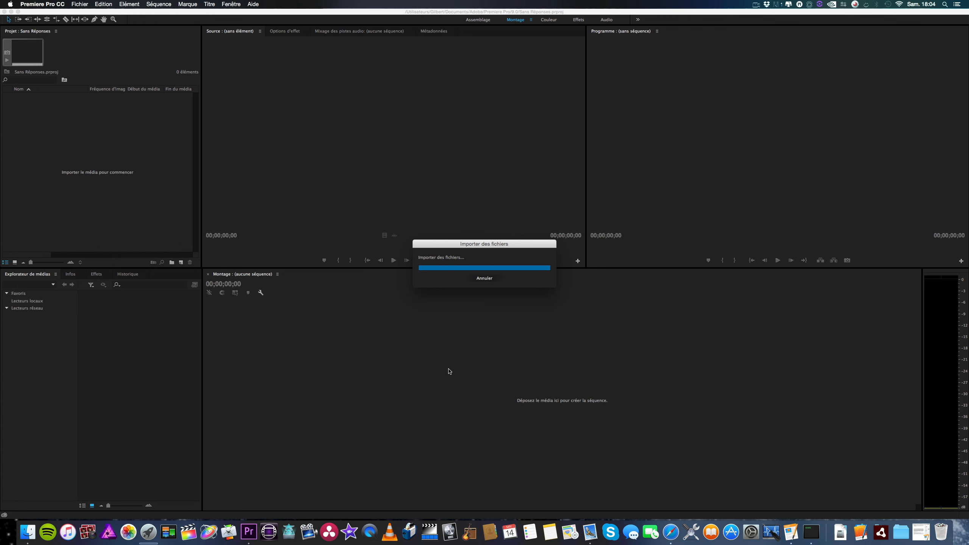
click(60, 198)
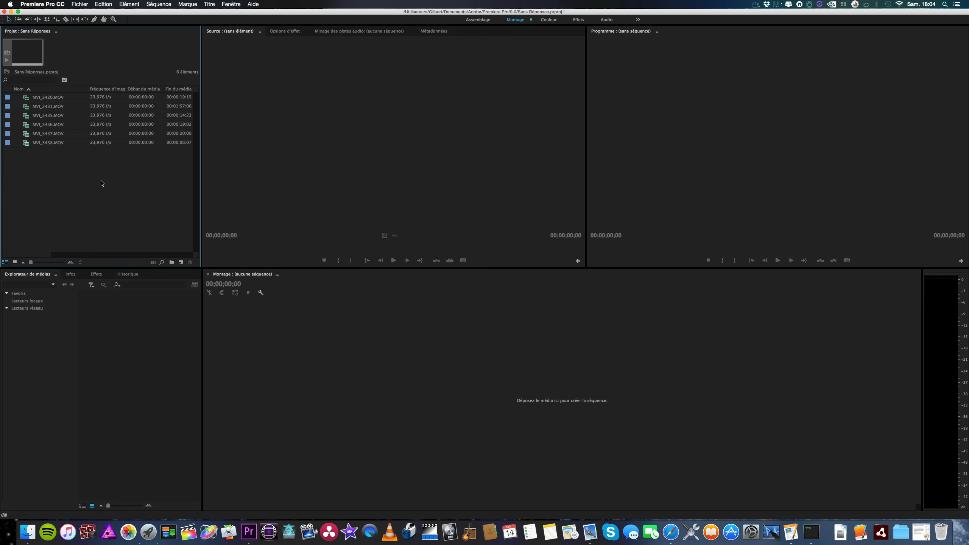
Load MVI_3431.MOV in the Source monitor and scrub its footage to 00:00:39:00 and back to about 00:00:04:05
double_click(28, 106)
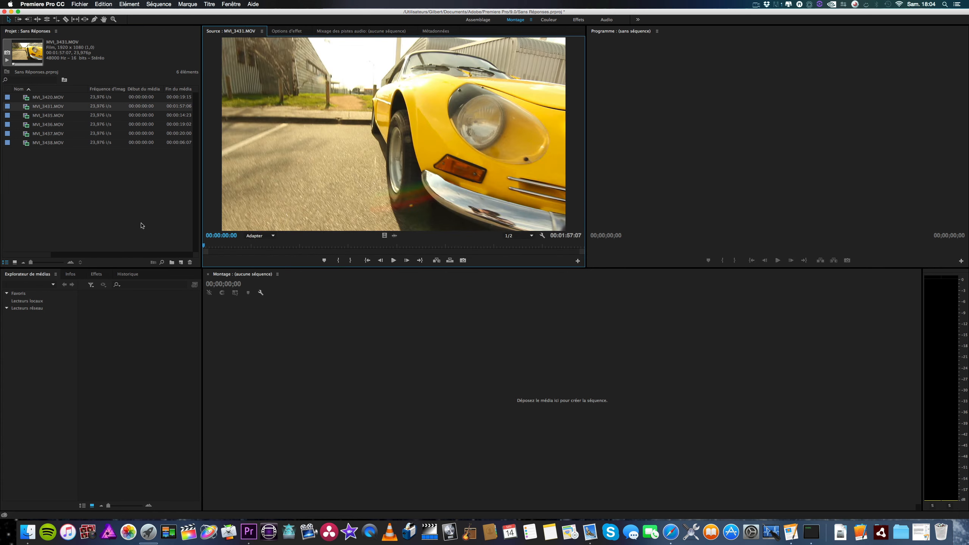
drag(248, 247, 331, 257)
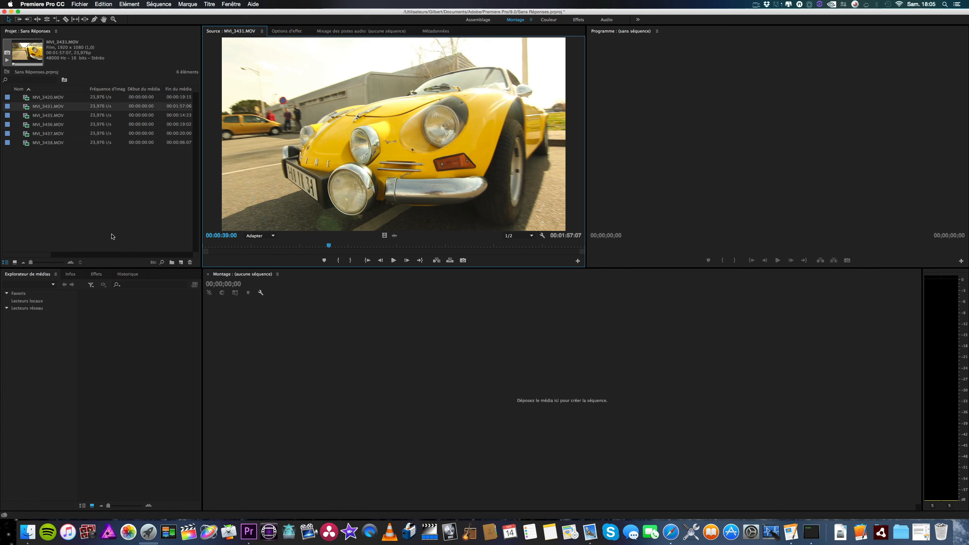
mouse_move(41, 256)
mouse_down()
mouse_move(167, 258)
mouse_move(31, 256)
mouse_up()
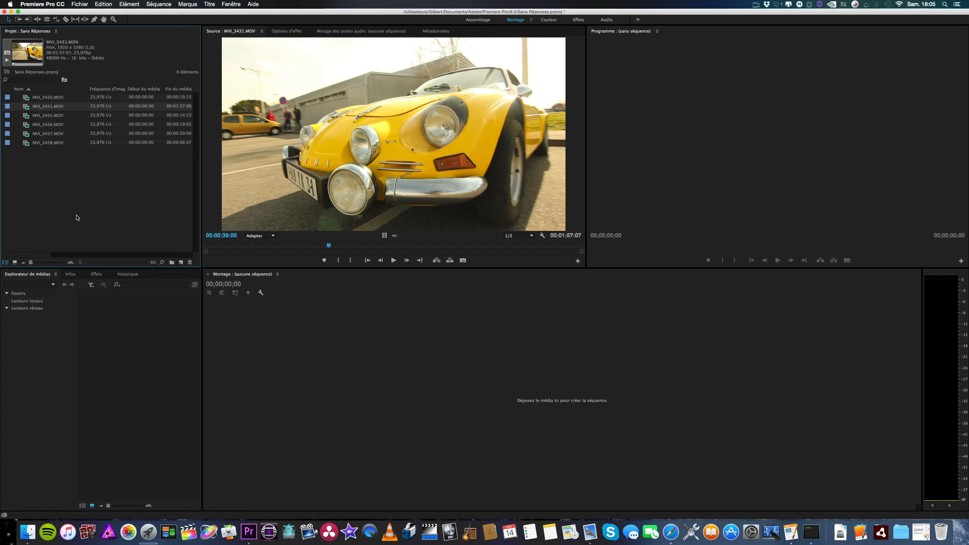
click(145, 98)
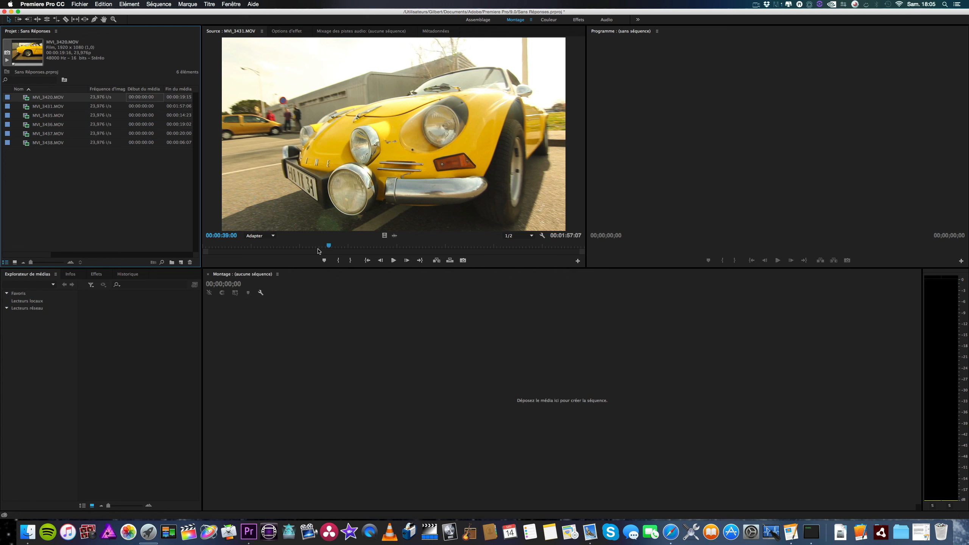
drag(329, 246, 217, 246)
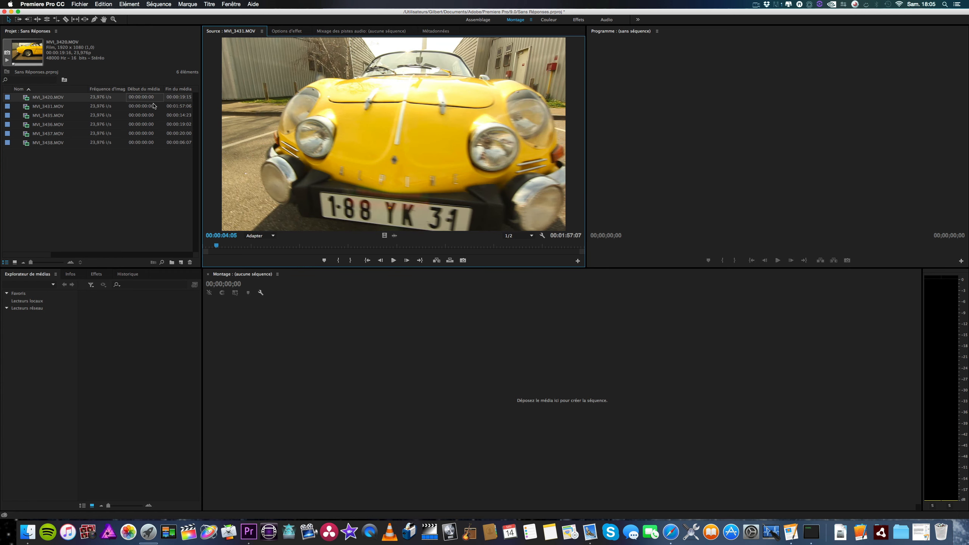
Scrub MVI_3431.MOV in the Source monitor to its end at 00:01:57:07 and back to 00:00:00:00
drag(216, 246, 583, 246)
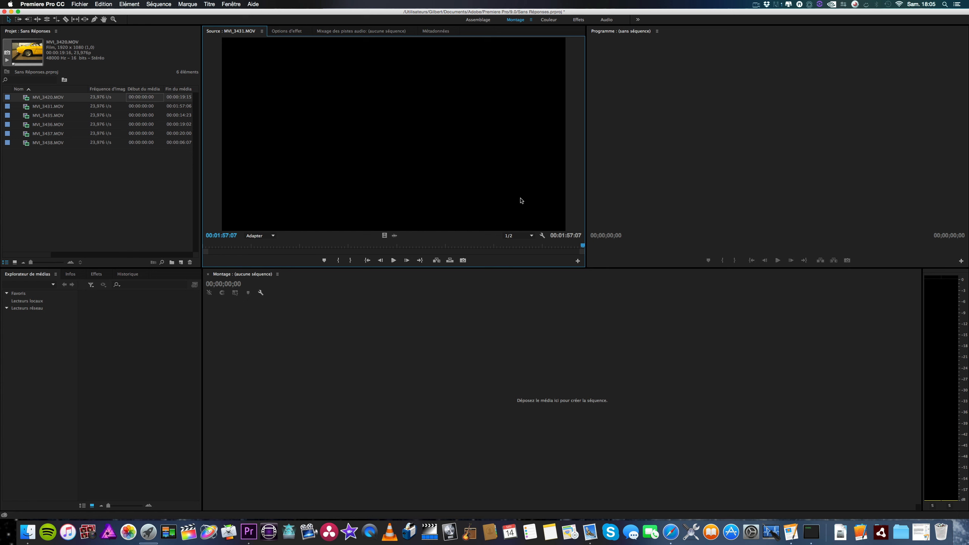
drag(583, 246, 204, 246)
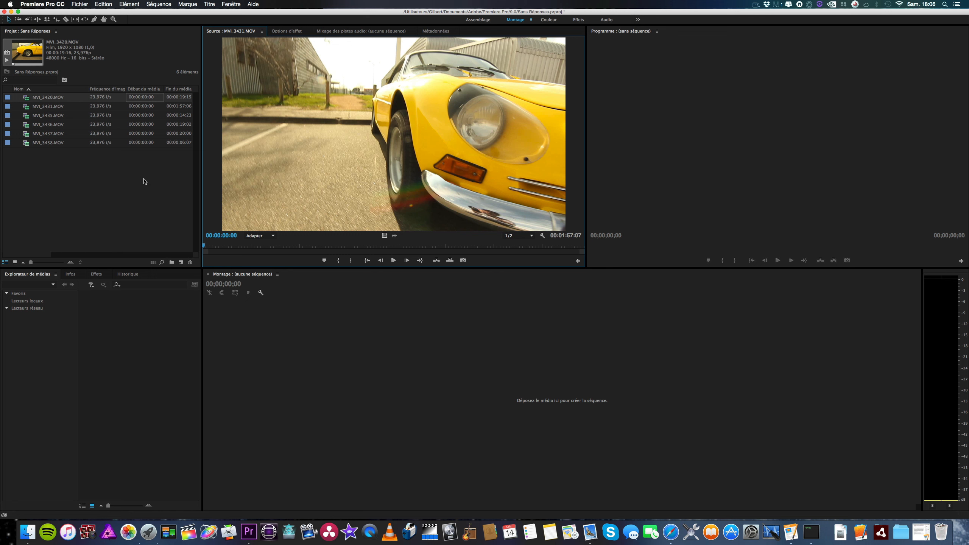
Rename the clip MVI_3420.MOV in the project as Plan voiture firmeur
click(55, 98)
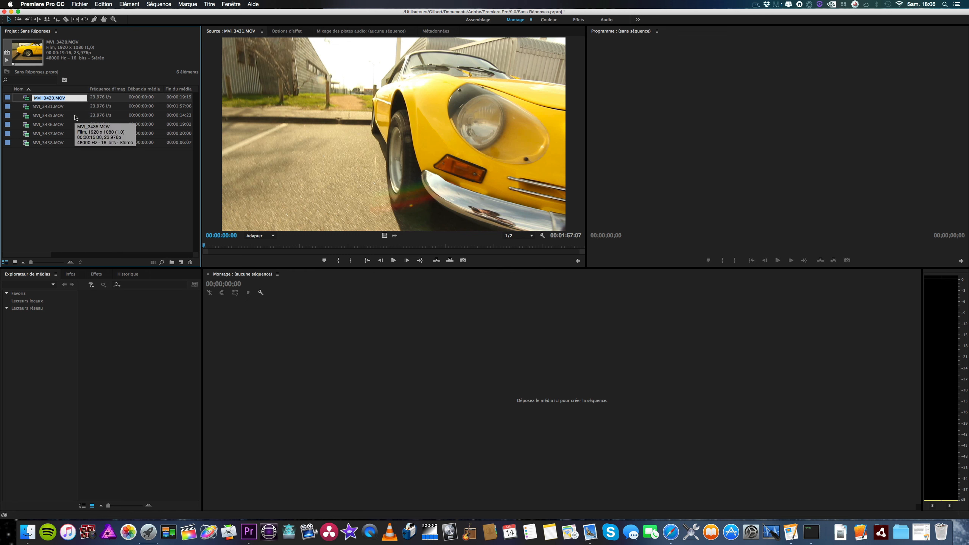
text(Plan voiture firma)
key(Tab)
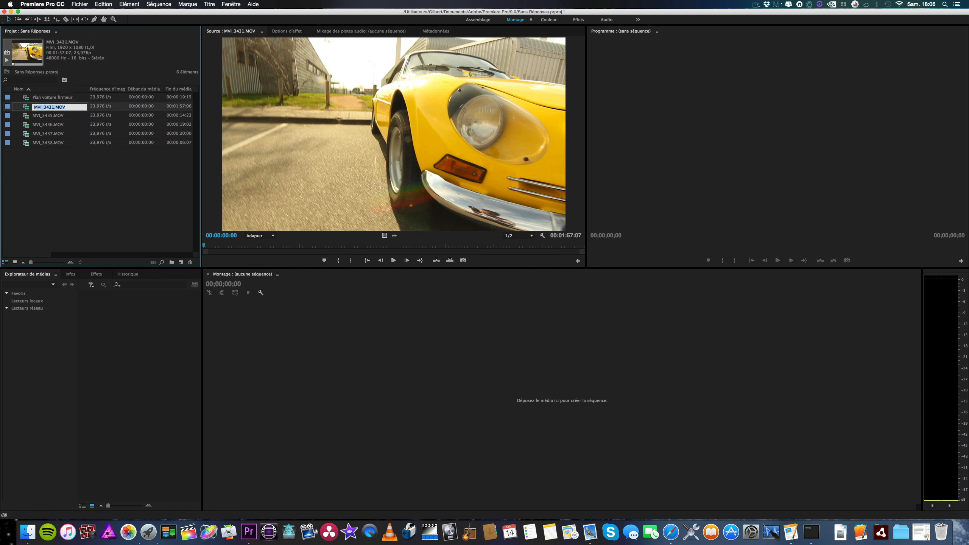
Load the Plan voiture firmeur clip in the Source monitor and scrub its footage to 00:00:06:08
double_click(26, 100)
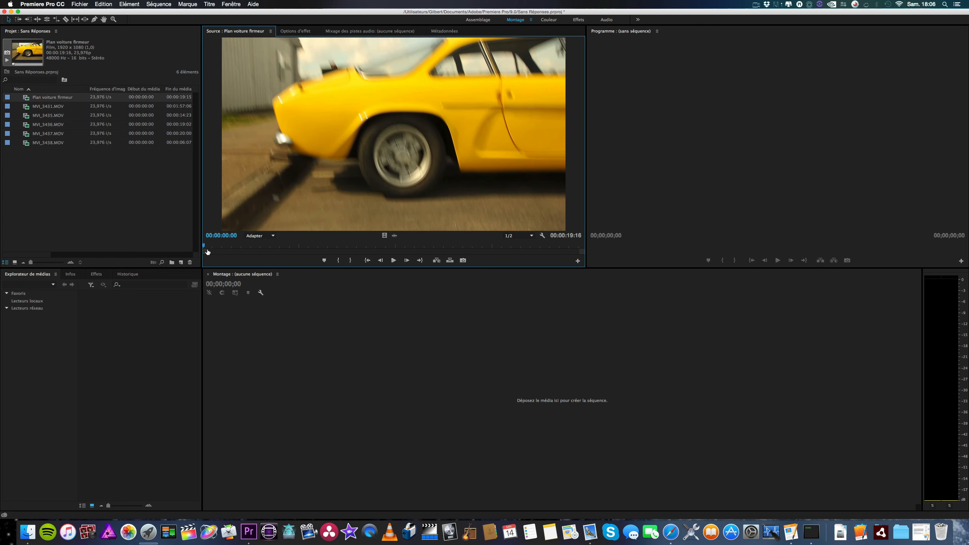
drag(208, 246, 325, 246)
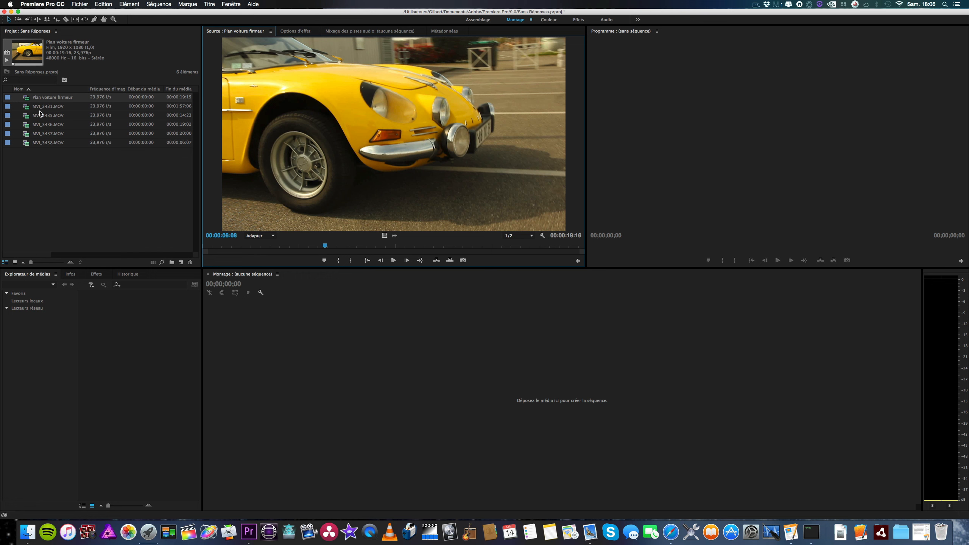
click(29, 100)
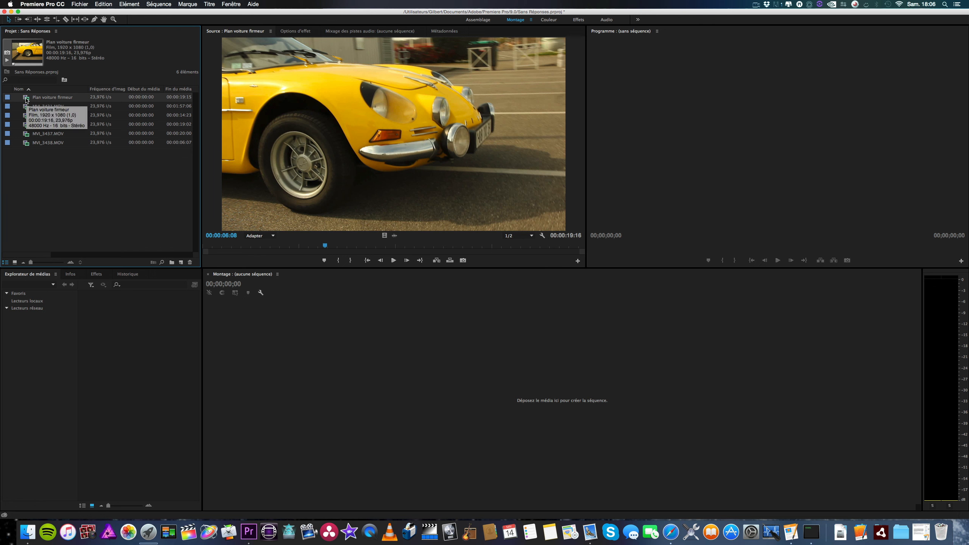
double_click(26, 98)
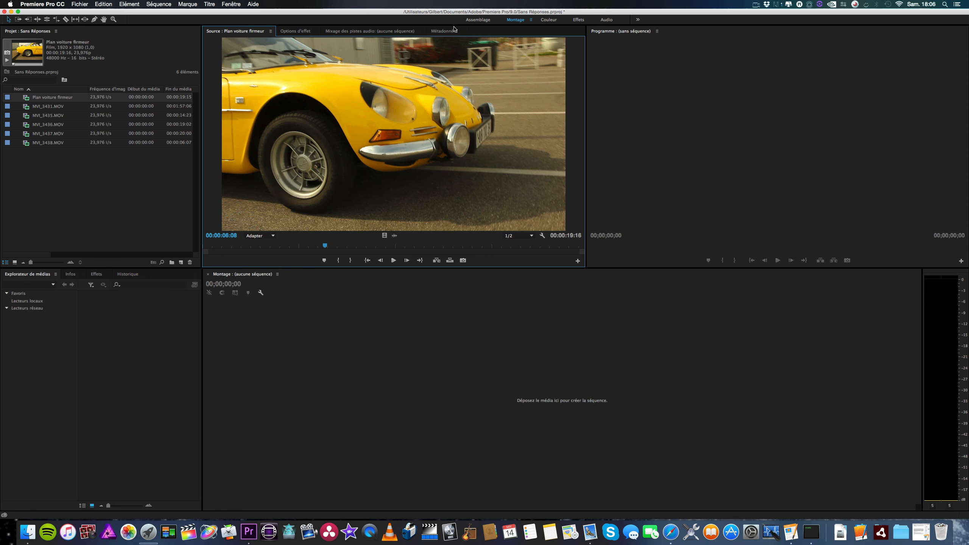
Examine the metadata of Plan voiture firmeur, including its media information and the Bande, Description and Scène fields, and return to the Source monitor
click(451, 31)
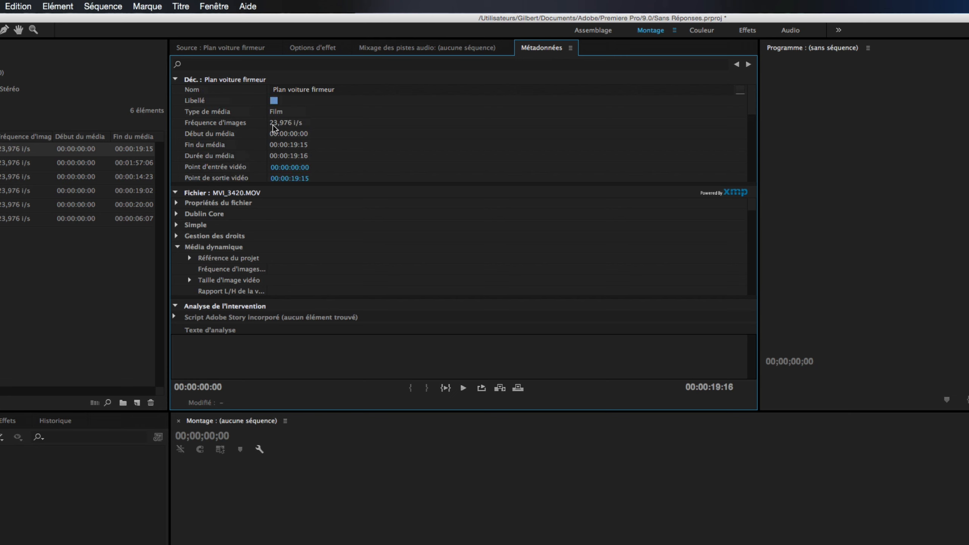
scroll(402, 123, down, 7)
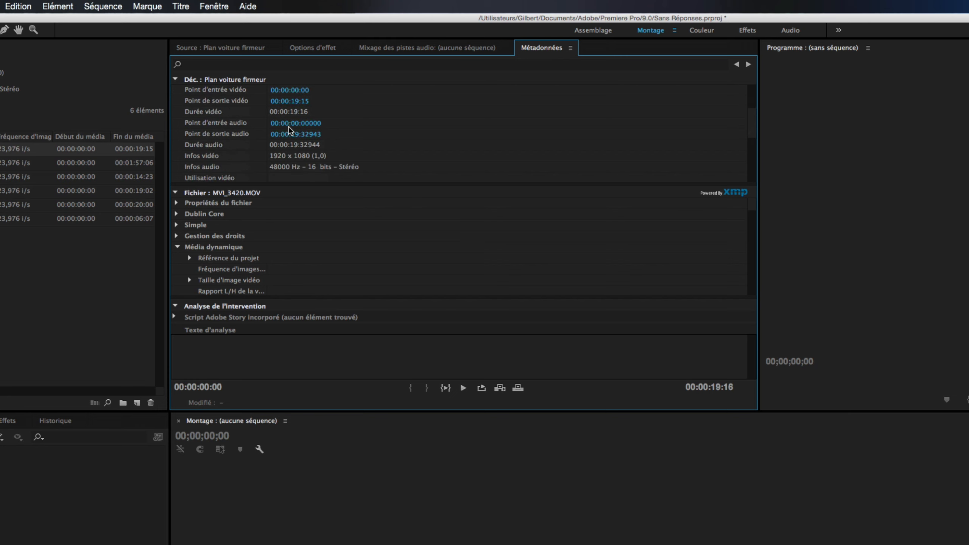
scroll(420, 158, down, 7)
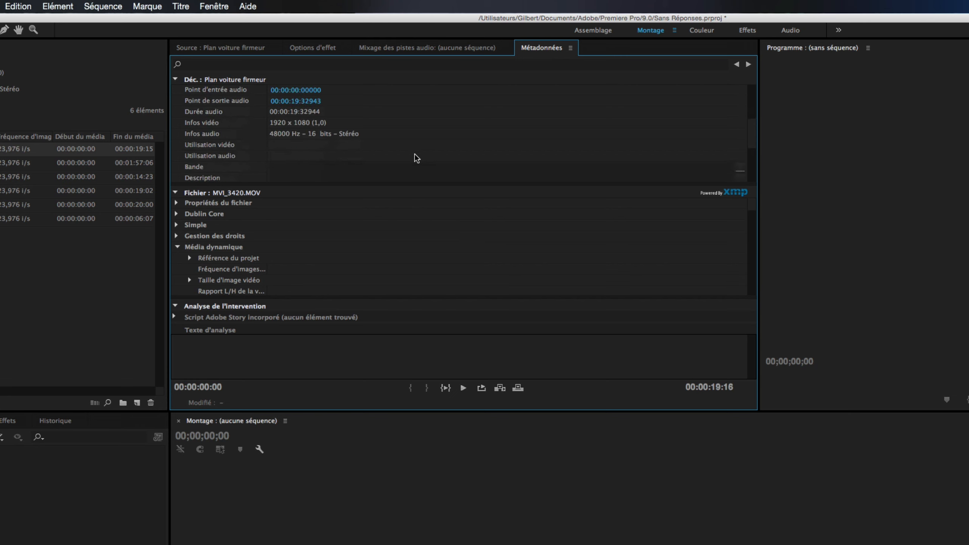
click(304, 133)
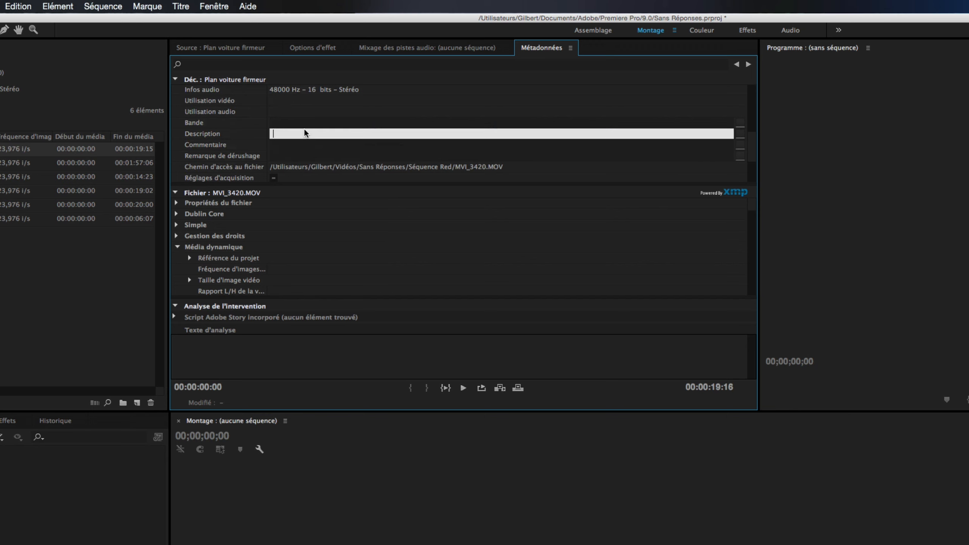
click(282, 123)
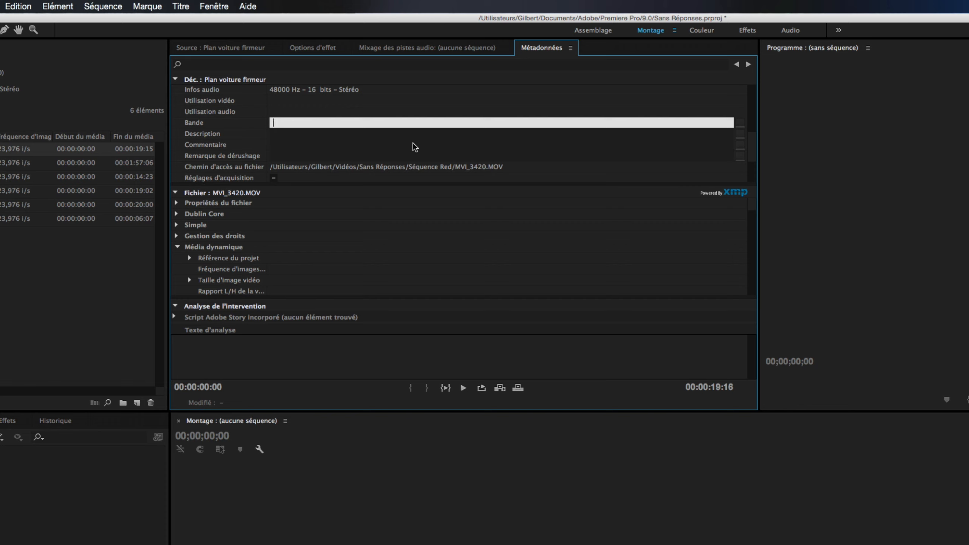
scroll(266, 138, down, 3)
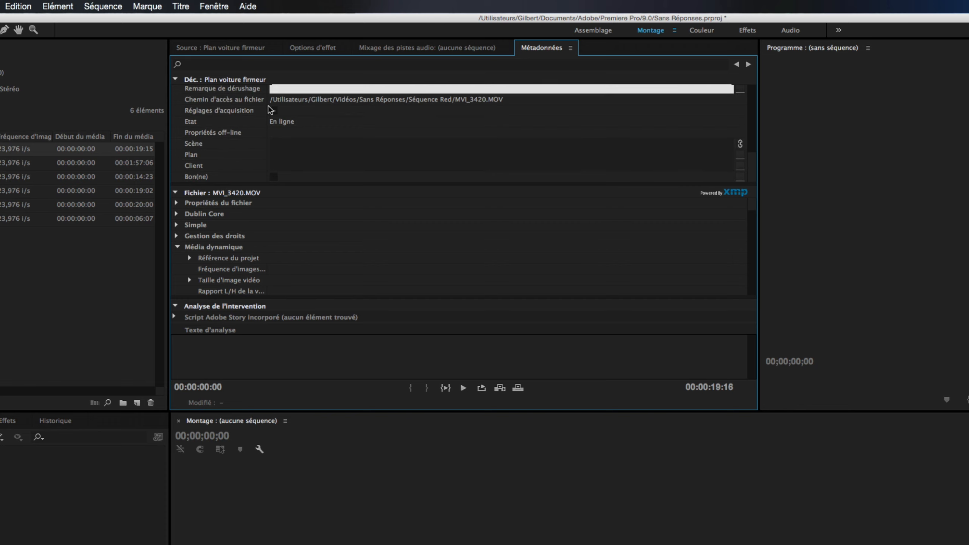
click(282, 148)
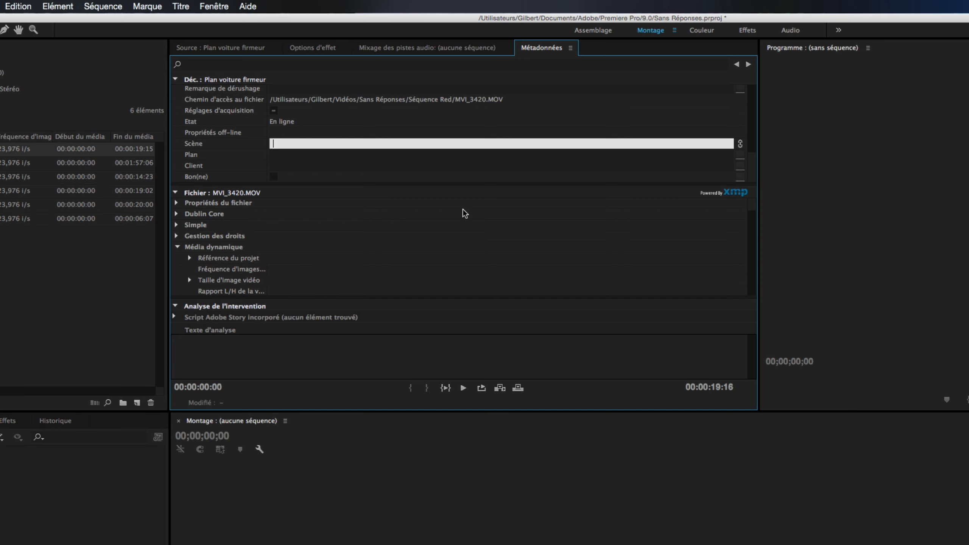
click(2, 244)
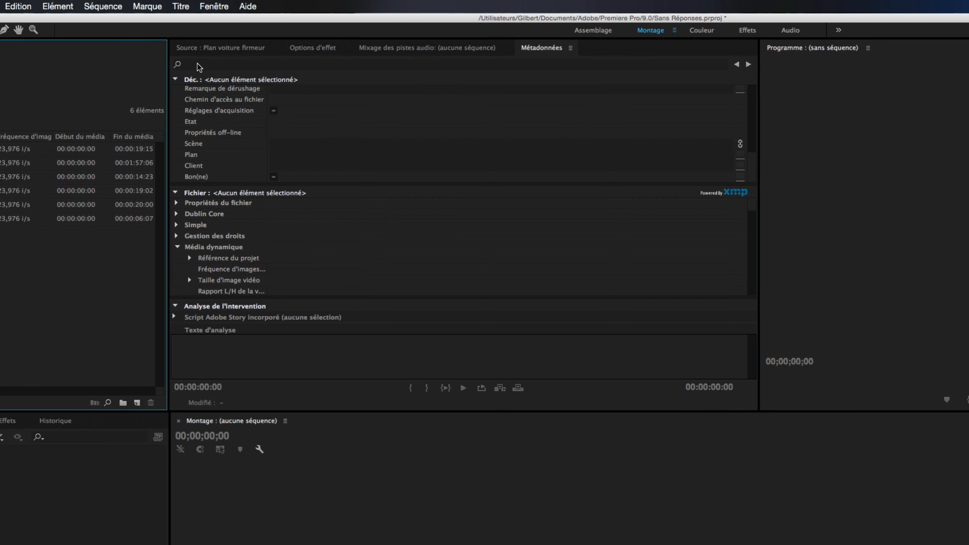
click(229, 42)
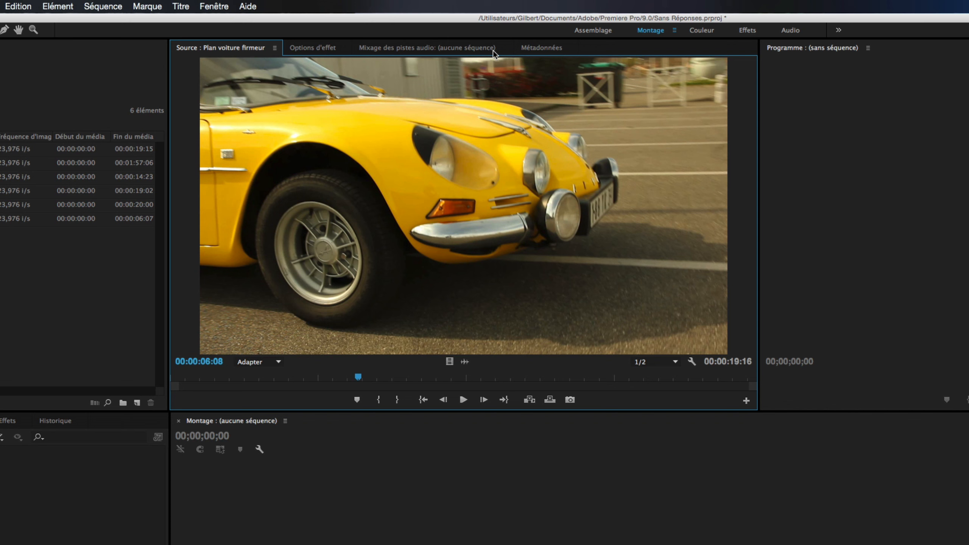
Fill in the metadata of Plan voiture firmeur with Scène 16, Plan 12 and Client 65
click(540, 47)
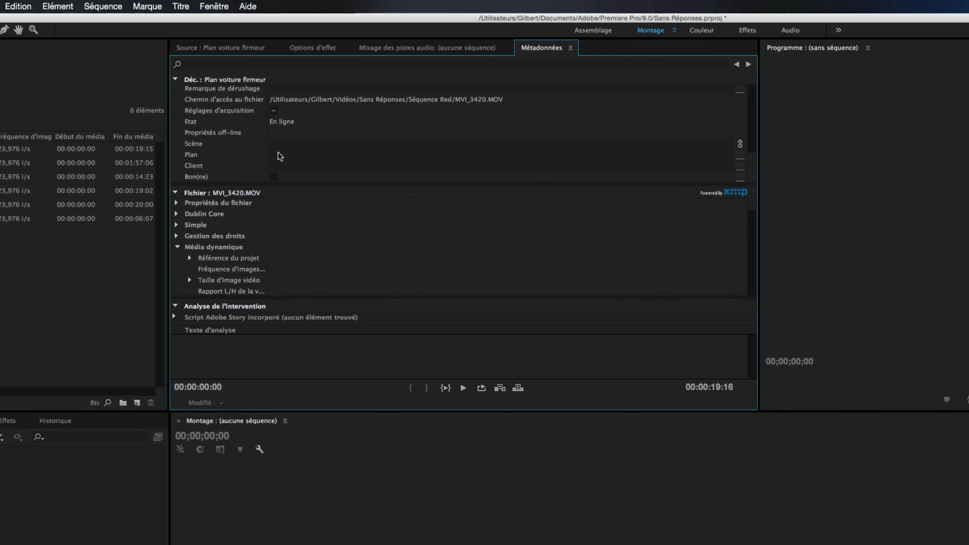
click(293, 144)
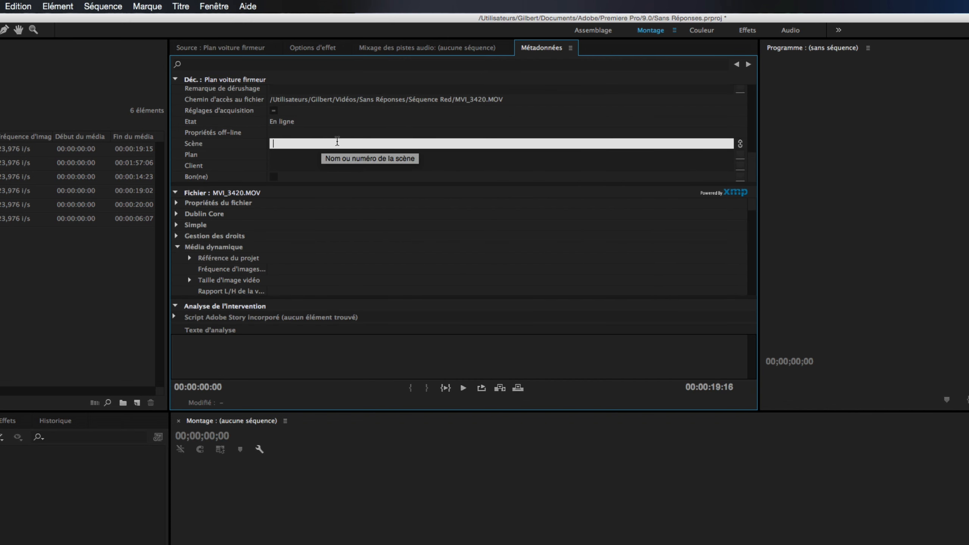
text(16)
key(Tab)
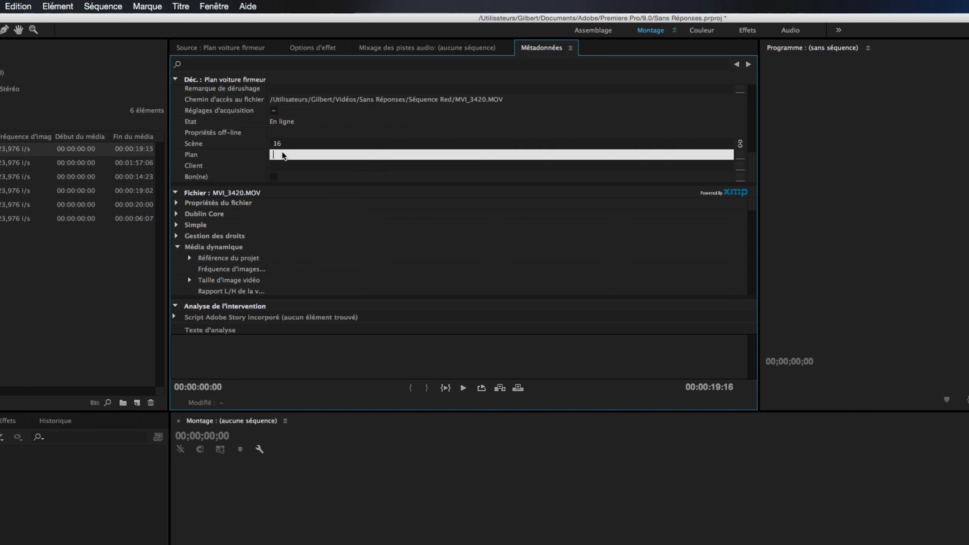
text(12)
click(292, 169)
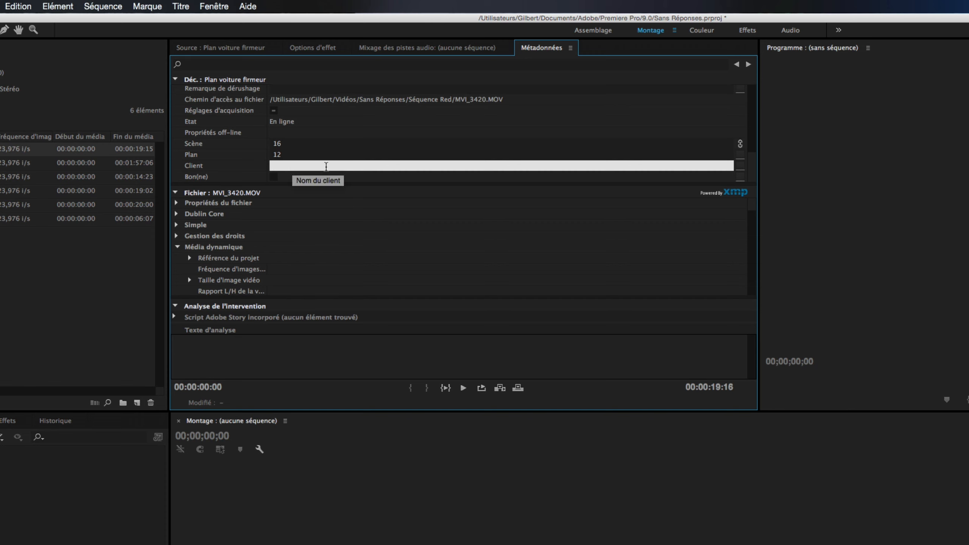
text(65)
key(Return)
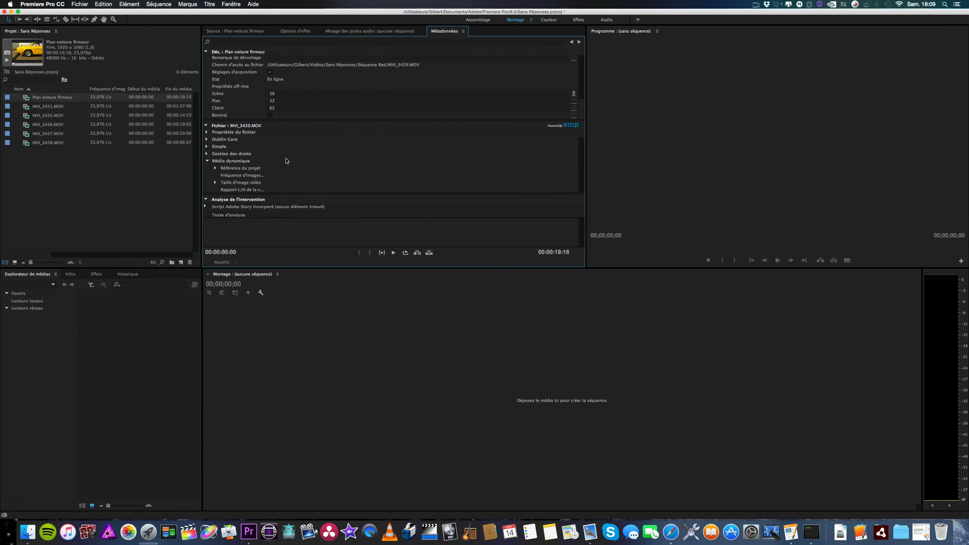
Return to the Source monitor and scrub Plan voiture firmeur forward to 00:00:06:23
click(257, 32)
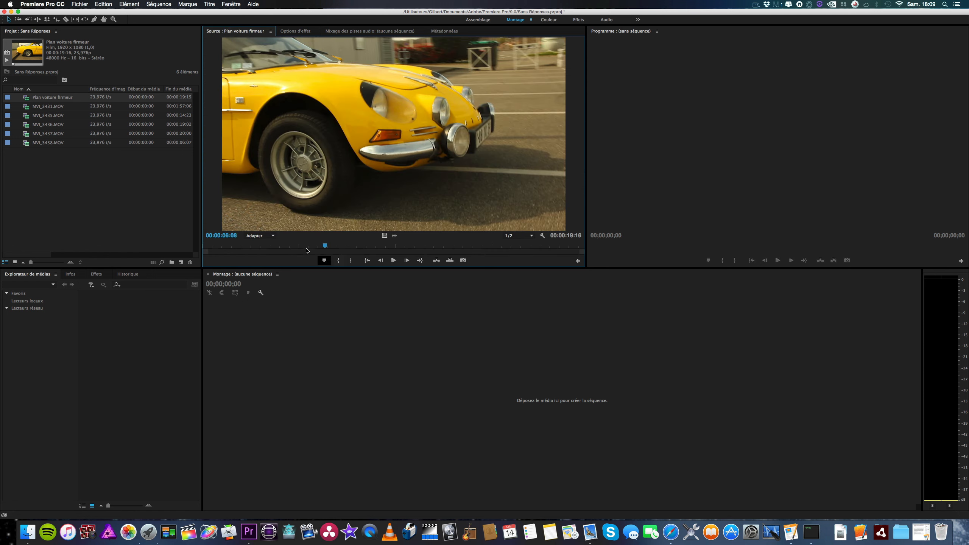
mouse_move(326, 247)
mouse_down()
mouse_move(271, 249)
mouse_move(506, 256)
mouse_move(337, 248)
mouse_up()
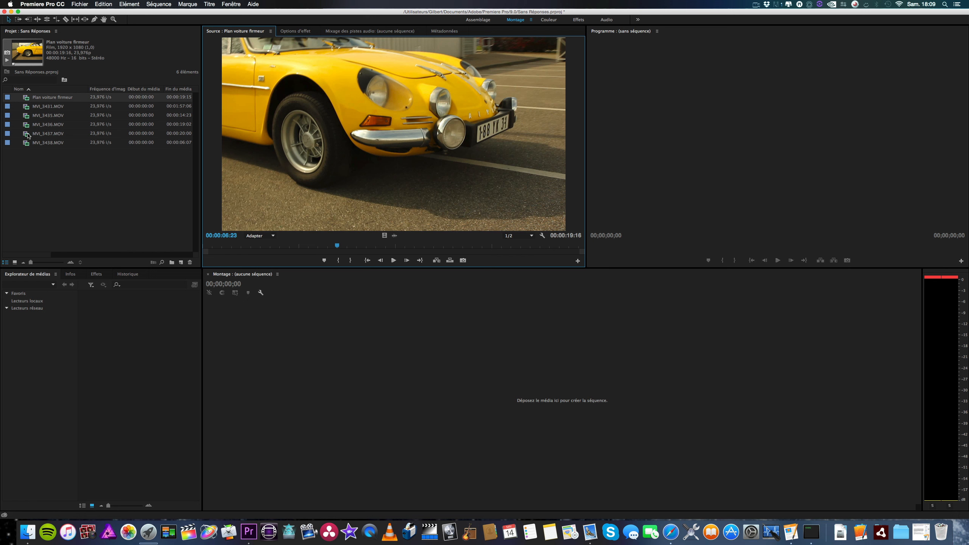
Load MVI_3438.MOV in the Source monitor and add a marker at 00:00:01:12
double_click(27, 143)
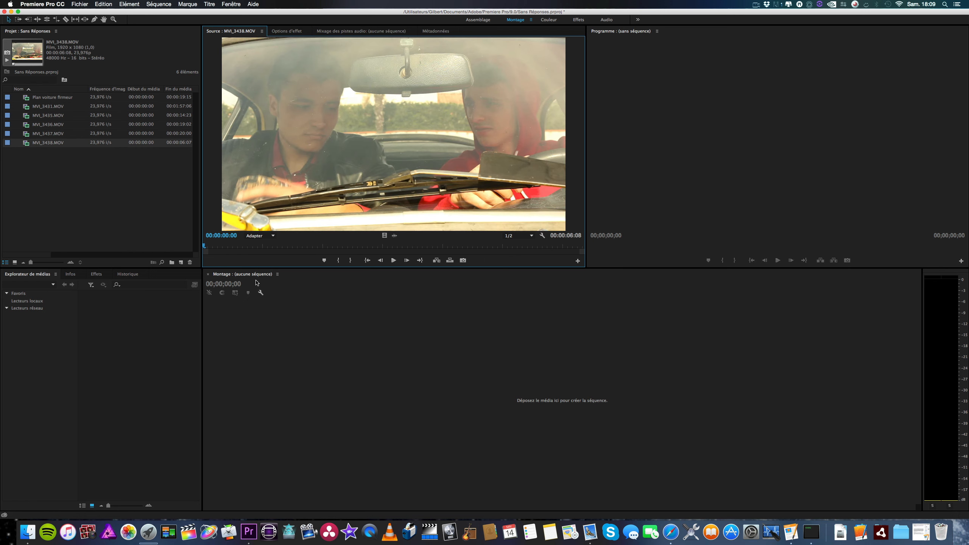
drag(262, 247, 310, 247)
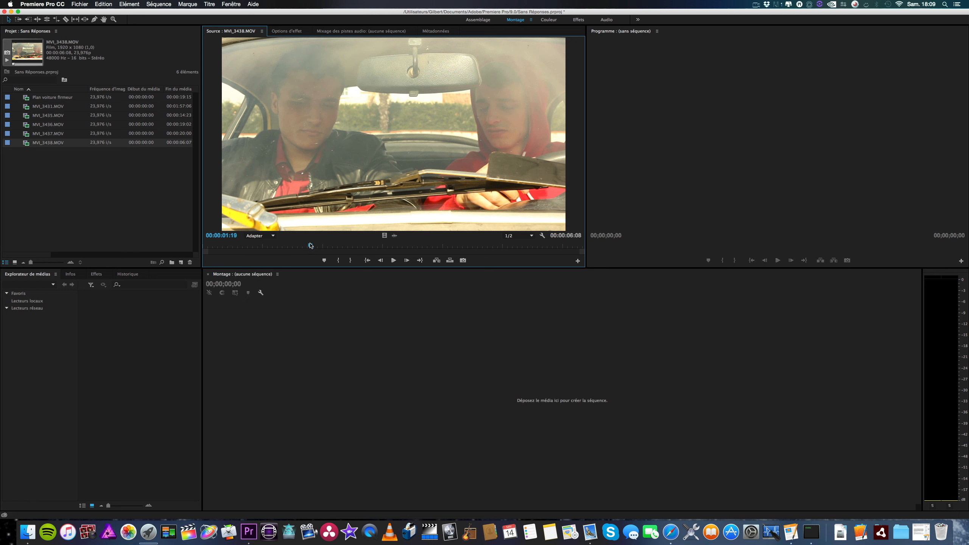
right_click(310, 243)
click(293, 246)
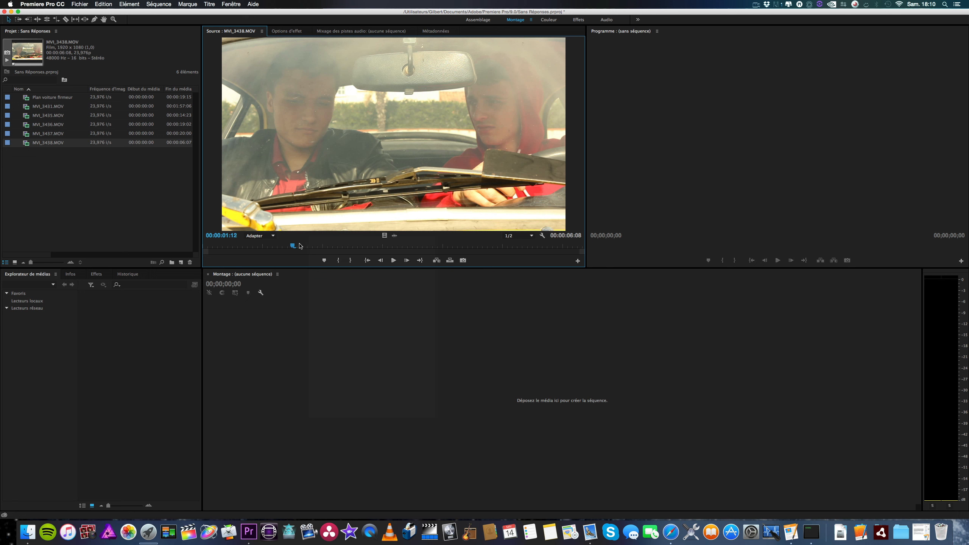
right_click(292, 246)
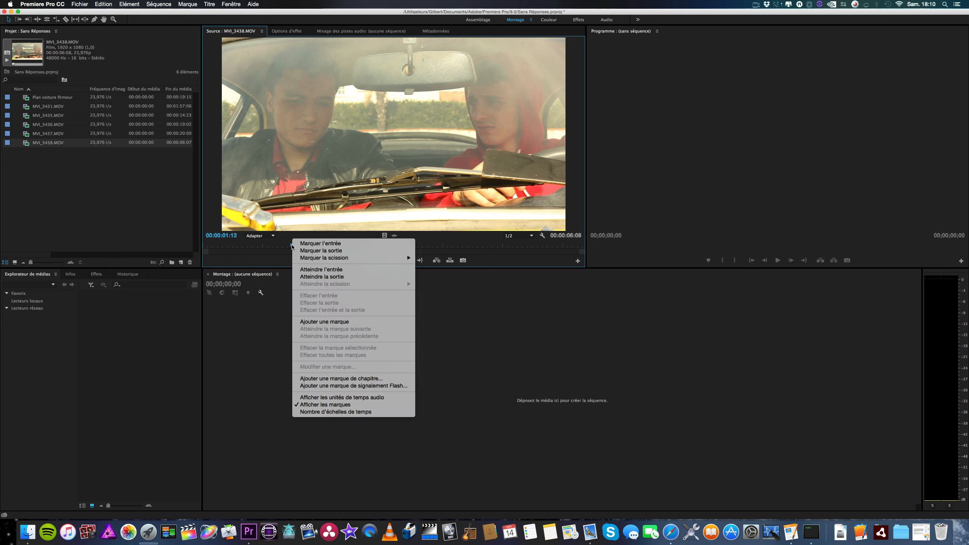
click(363, 323)
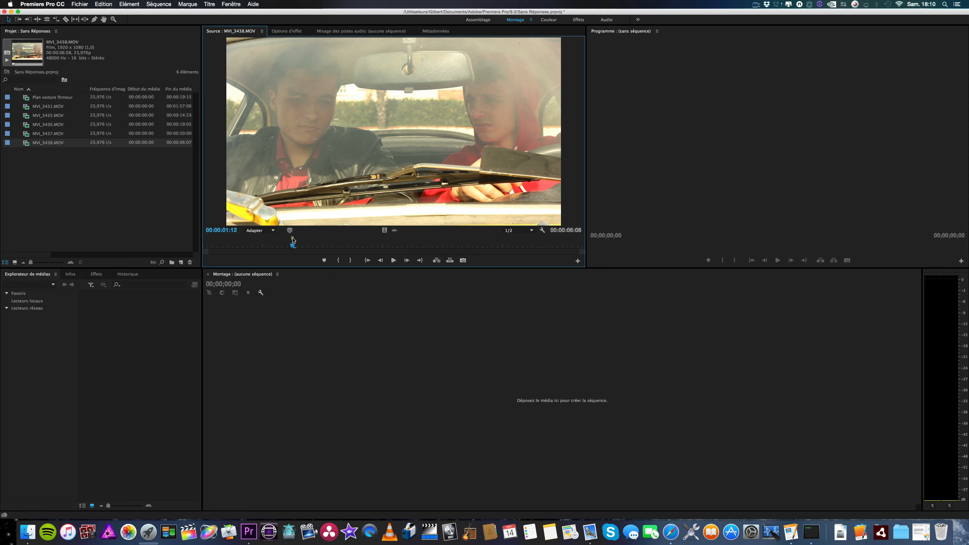
Create a new sequence using the AVCHD 1080p24 preset from the 1080p group
click(41, 220)
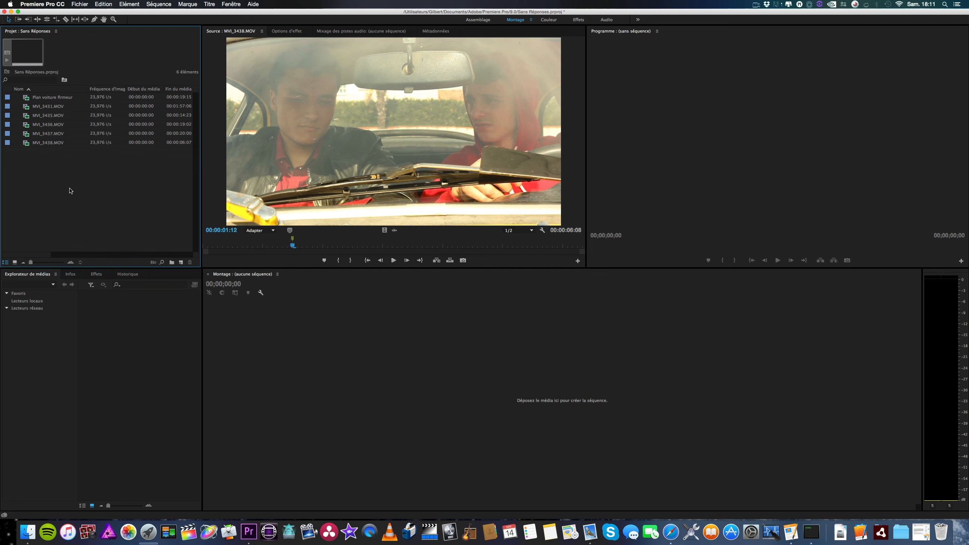
right_click(51, 181)
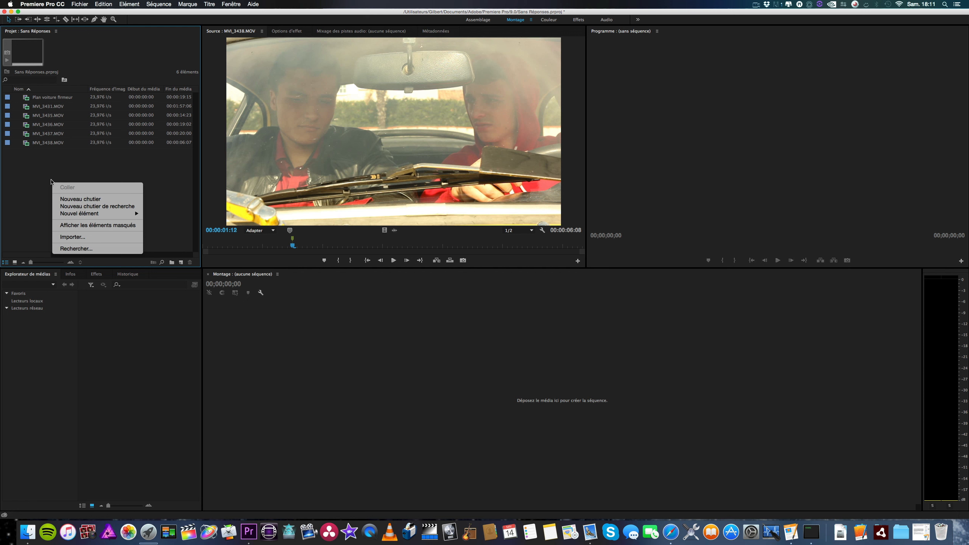
mouse_move(80, 213)
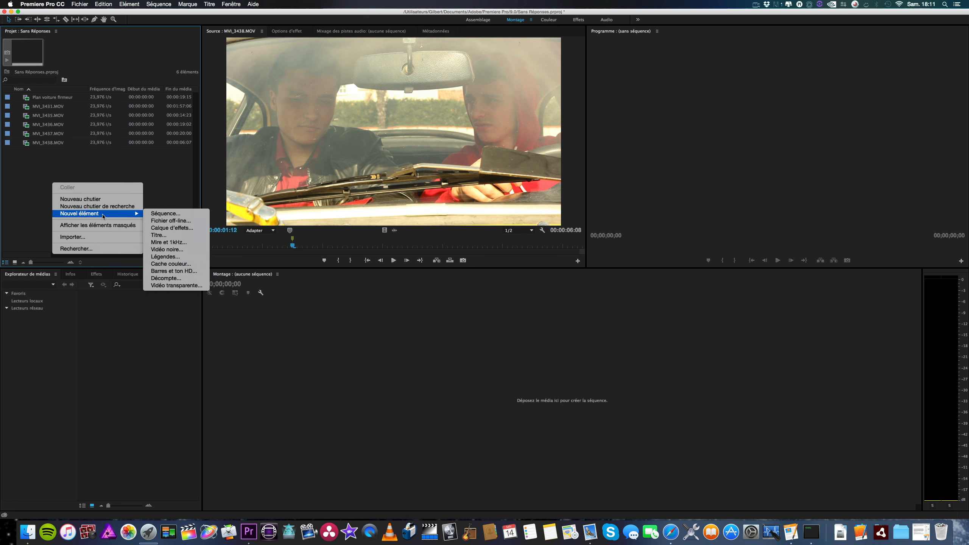
click(184, 210)
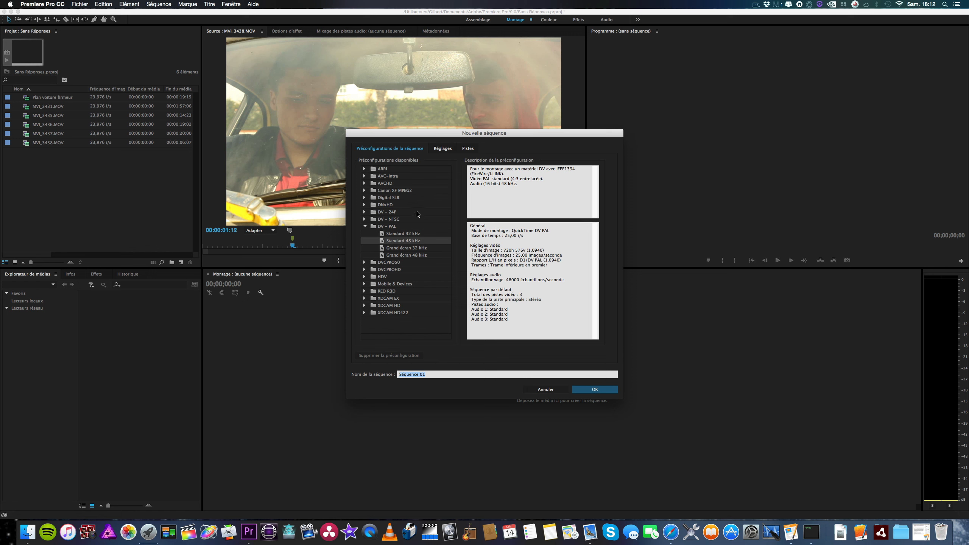
click(365, 183)
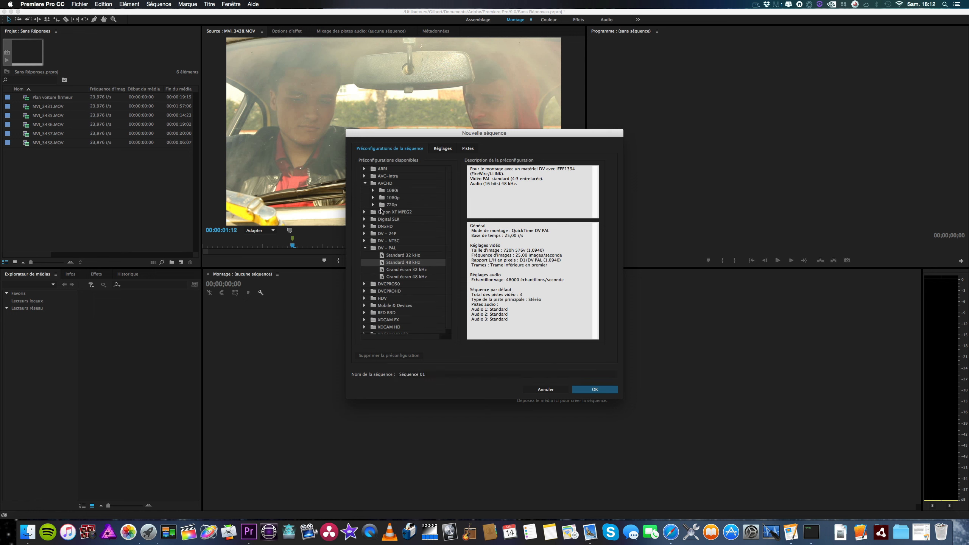
click(374, 197)
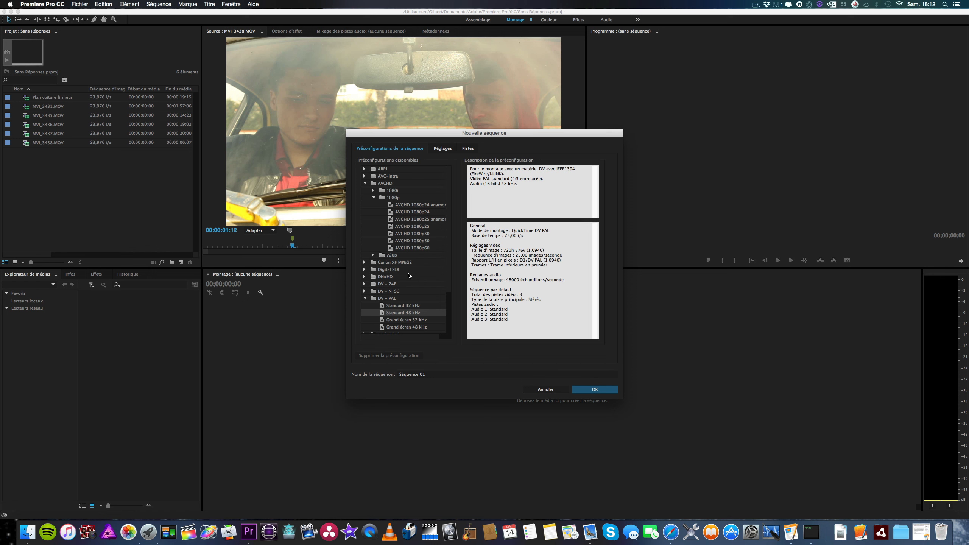
click(426, 213)
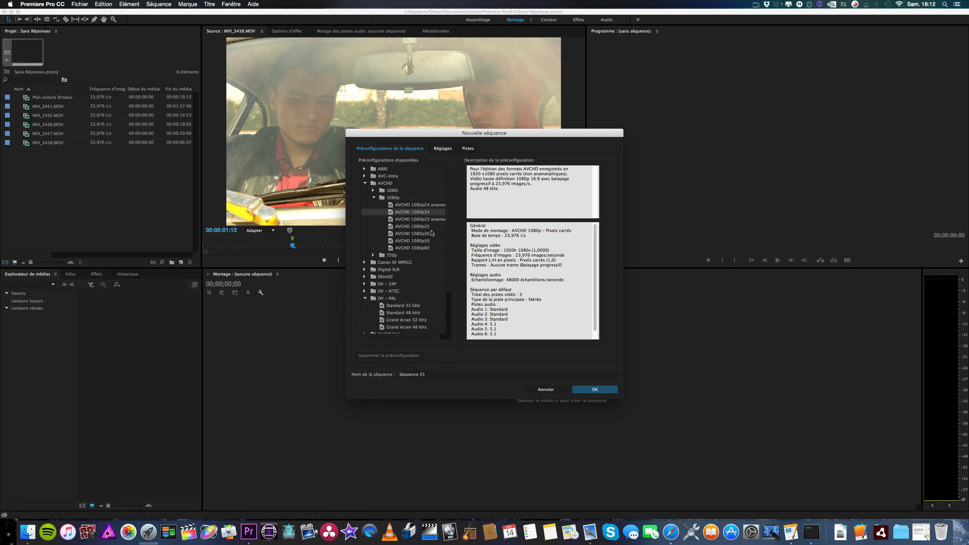
click(594, 392)
click(594, 390)
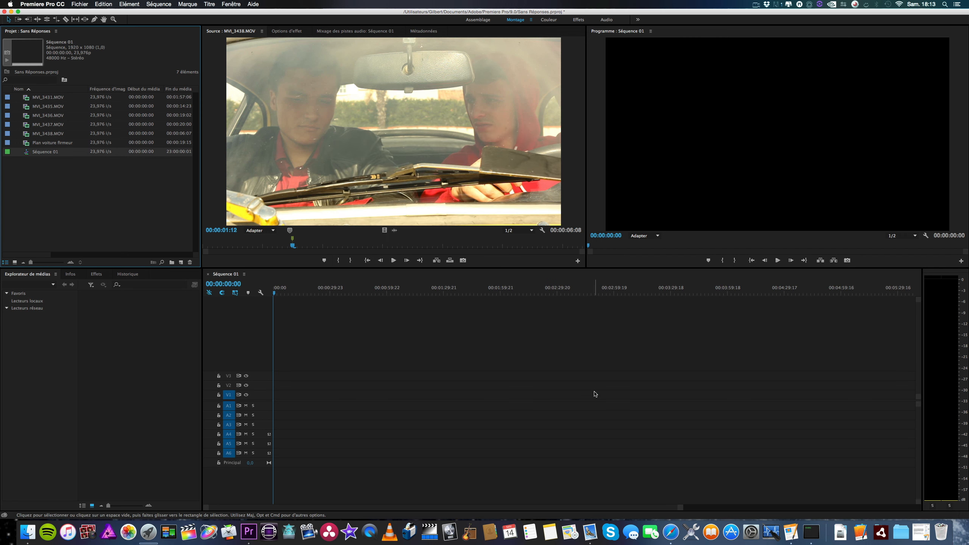
Rename the new sequence as Ours and make its timeline active
click(46, 152)
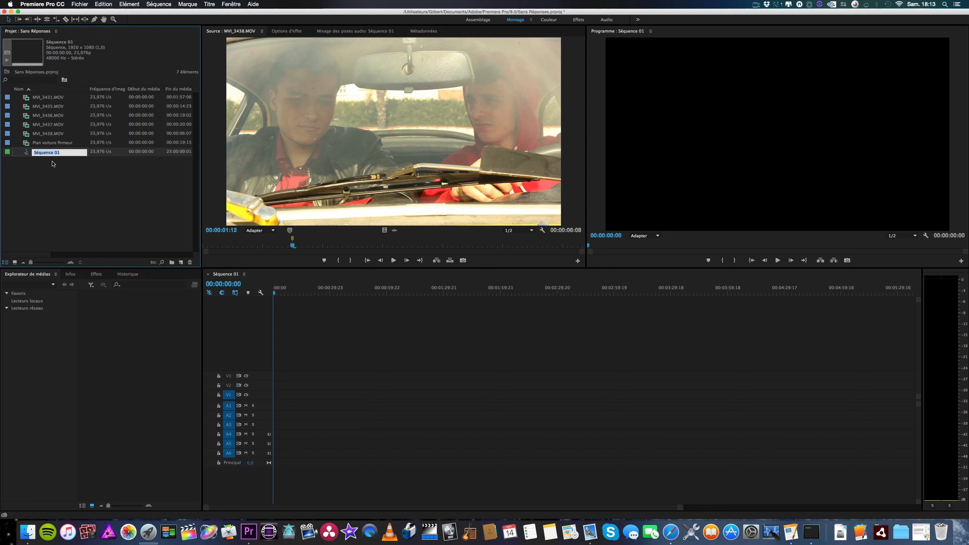
text(M)
text(urs)
key(Return)
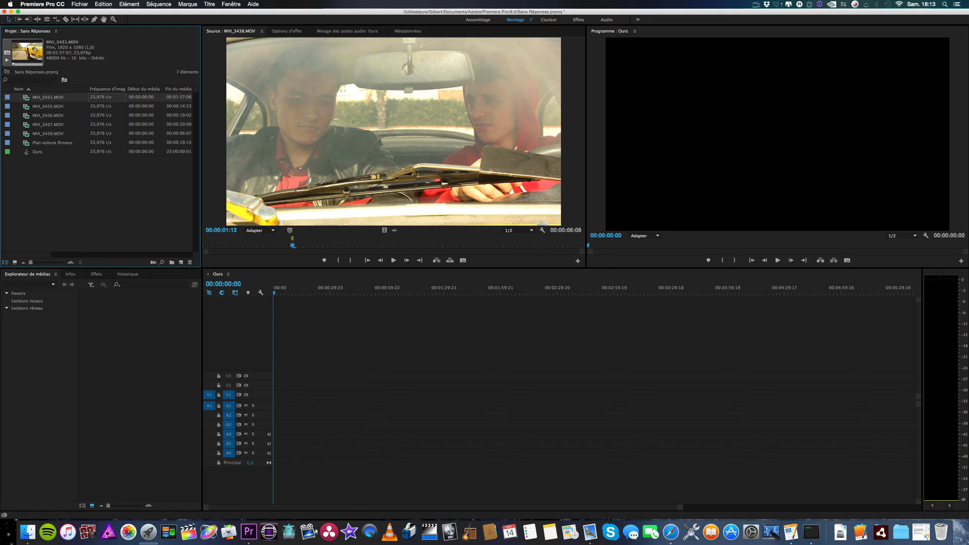
click(36, 152)
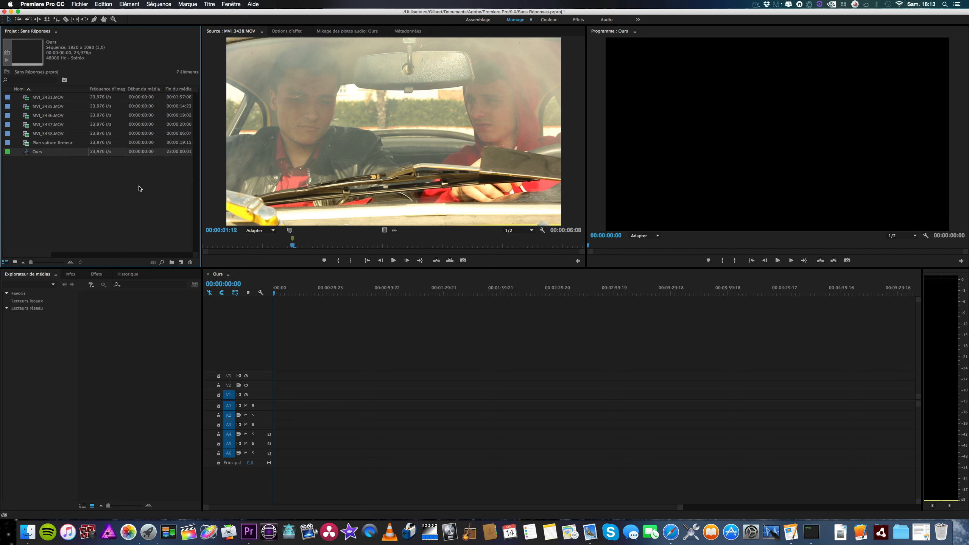
click(273, 294)
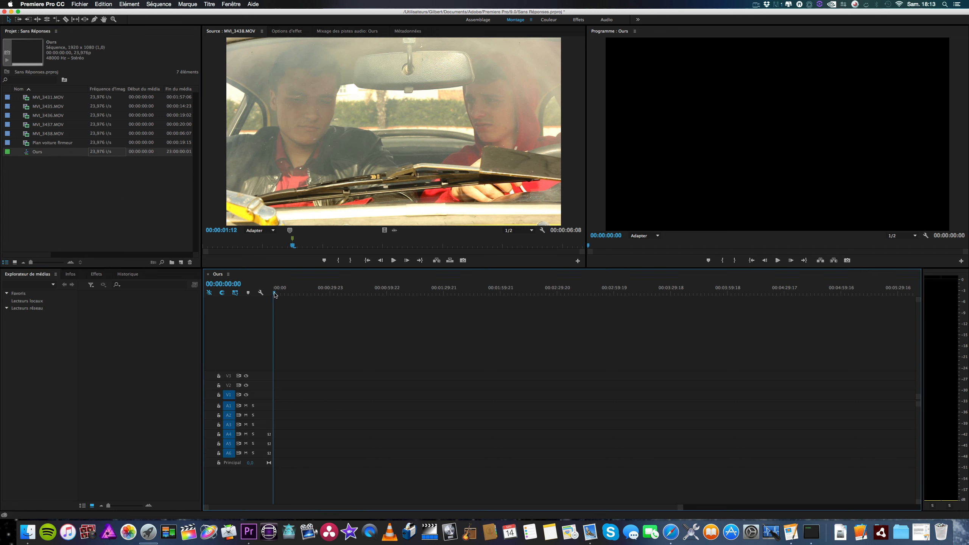
Load MVI_3438.MOV in the Source monitor and set its In point at 00:00:01:06 and its Out point at 00:00:02:08
double_click(30, 134)
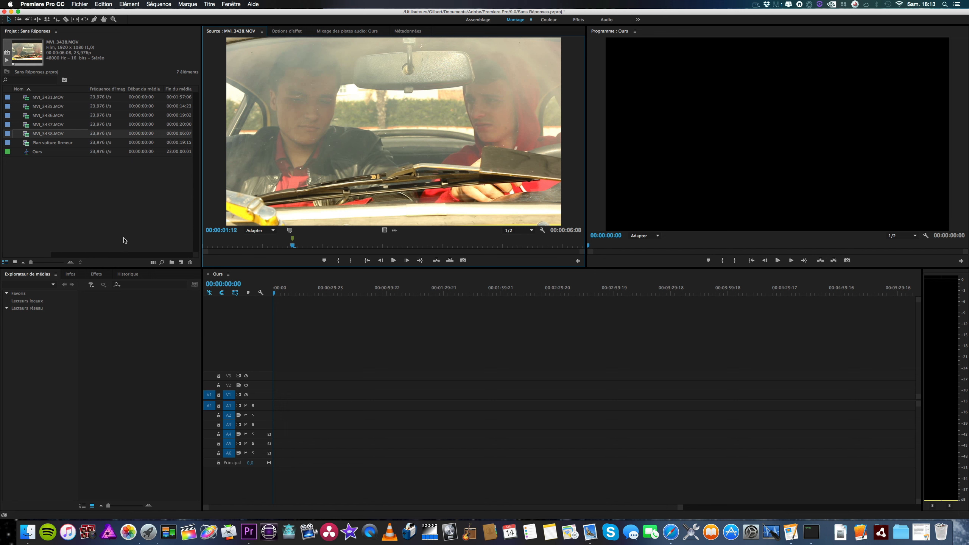
drag(286, 245, 278, 247)
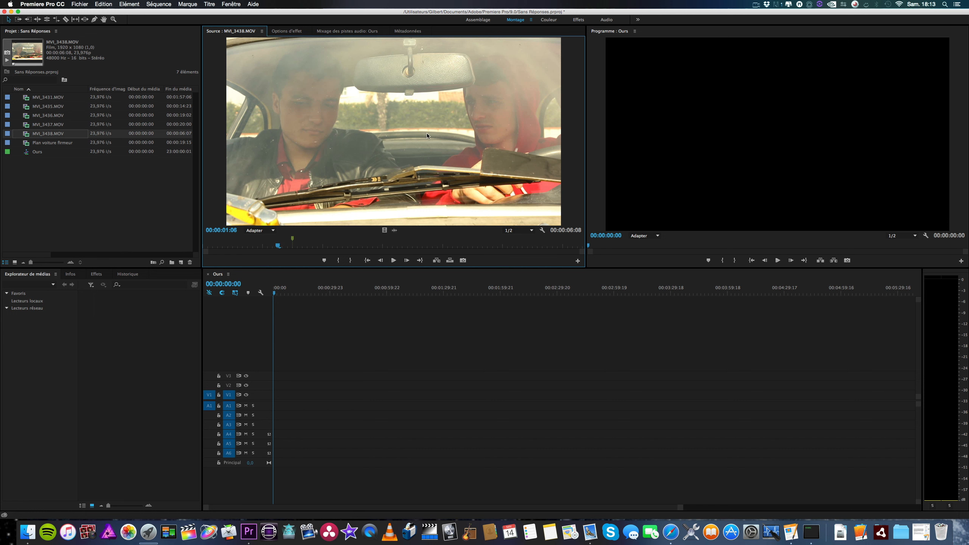
key(i)
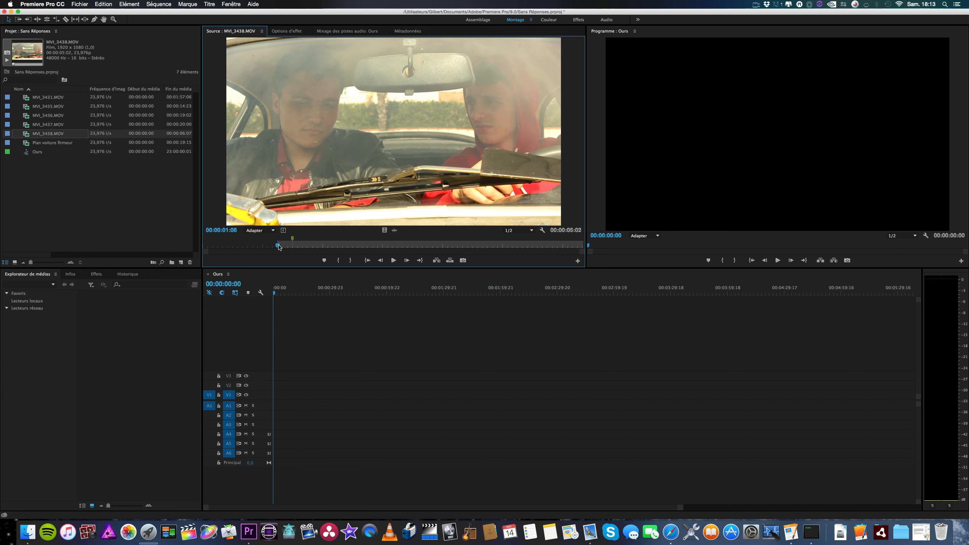
drag(278, 247, 346, 252)
key(o)
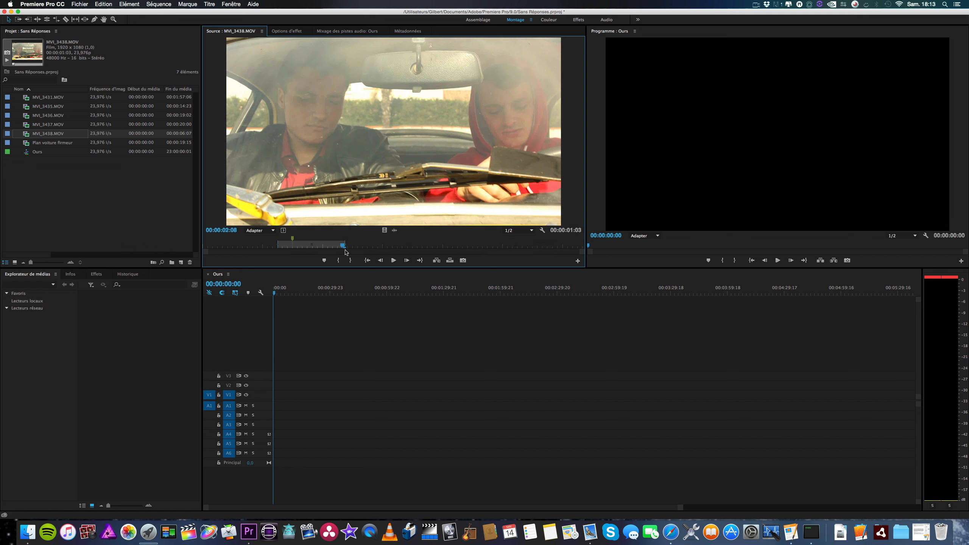
Place the marked section of MVI_3438.MOV at the start of the Ours timeline on track V1
drag(342, 244, 292, 250)
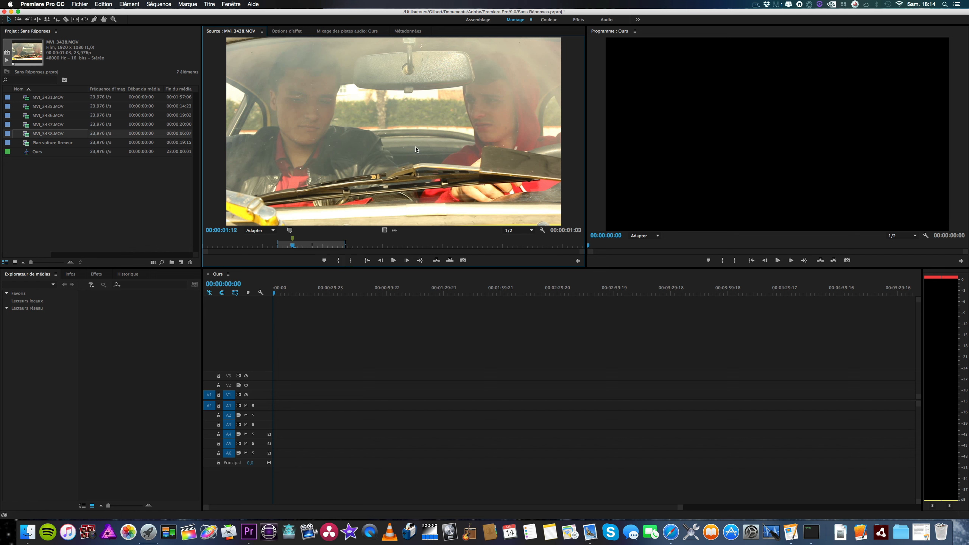
drag(419, 150, 283, 397)
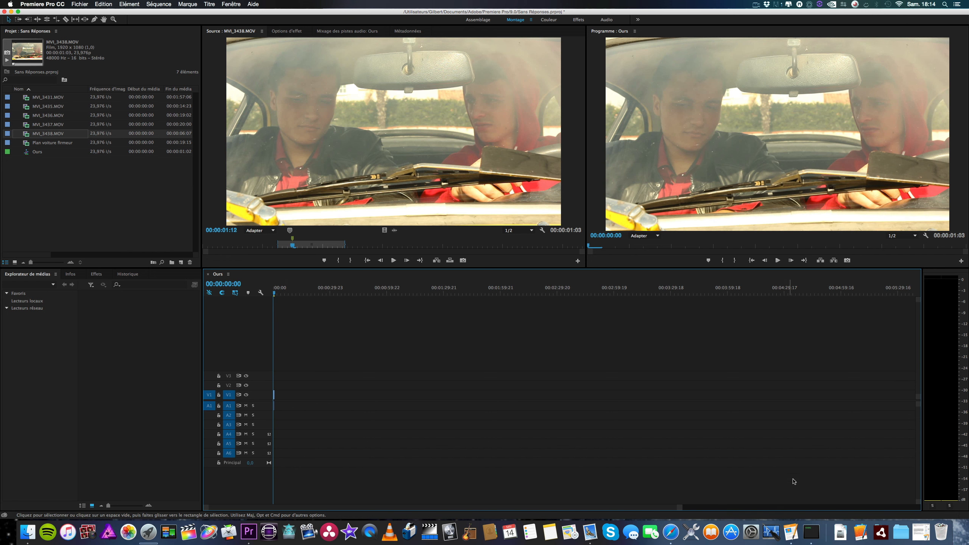
drag(682, 507, 363, 508)
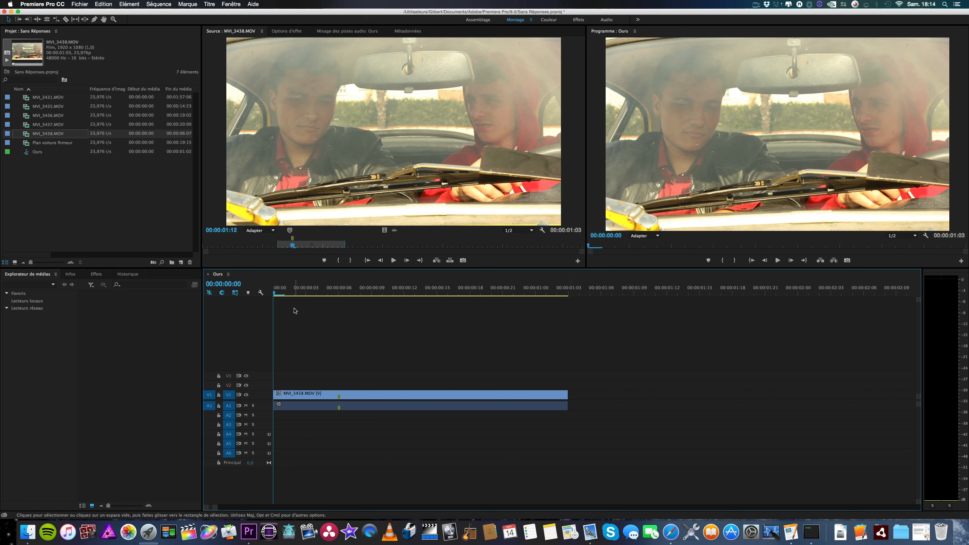
Review the MVI_3438.MOV clip in the Ours sequence by scrubbing and playing it from start to end
click(317, 293)
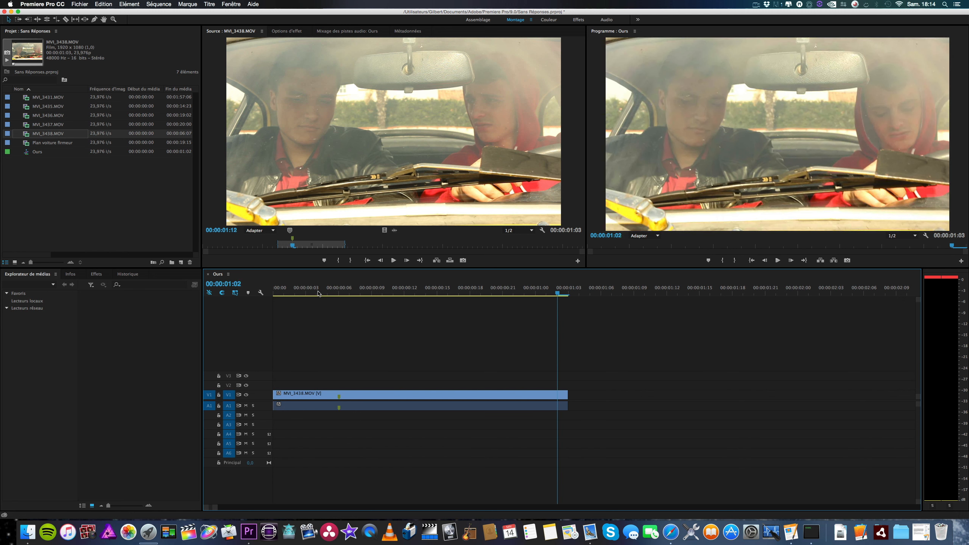
drag(318, 293, 254, 303)
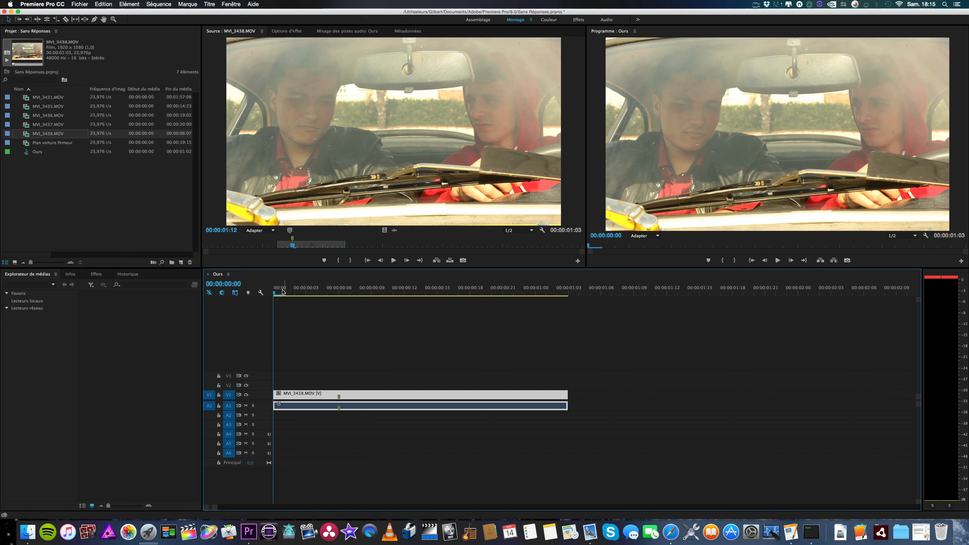
click(777, 259)
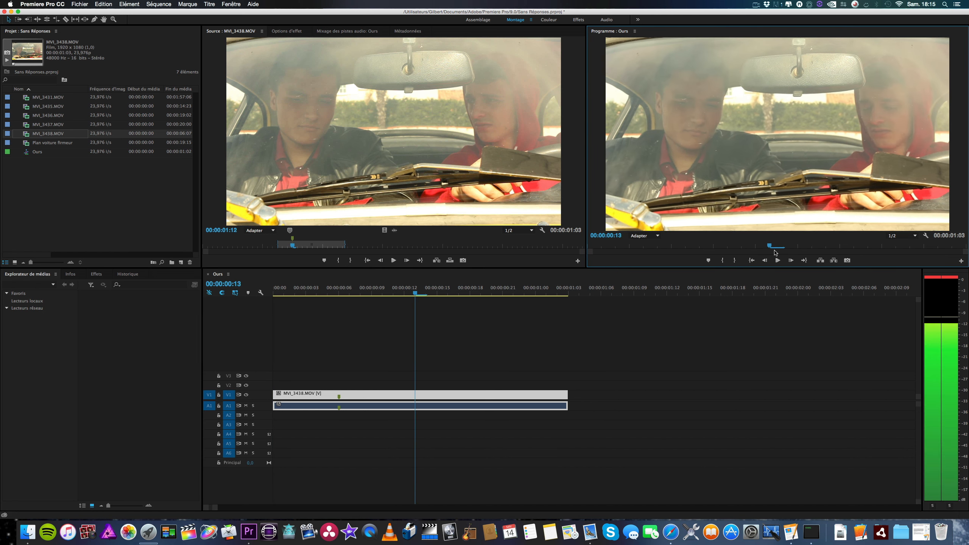
drag(772, 246, 601, 246)
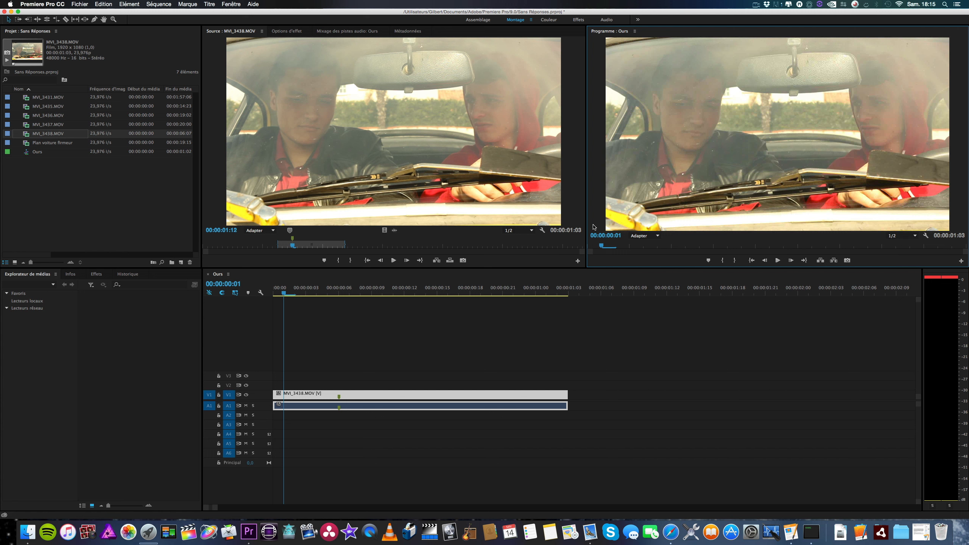
click(24, 152)
click(334, 294)
drag(333, 298, 462, 303)
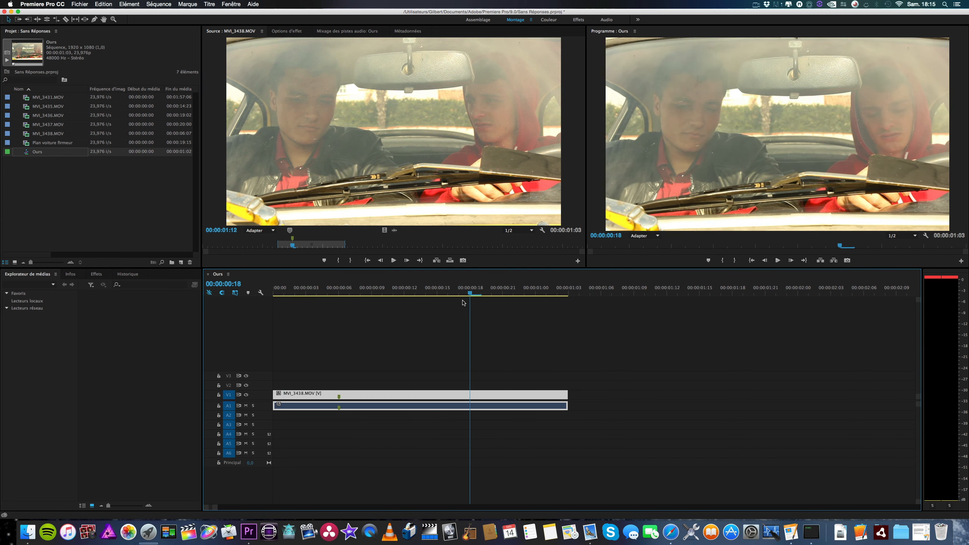
key(Home)
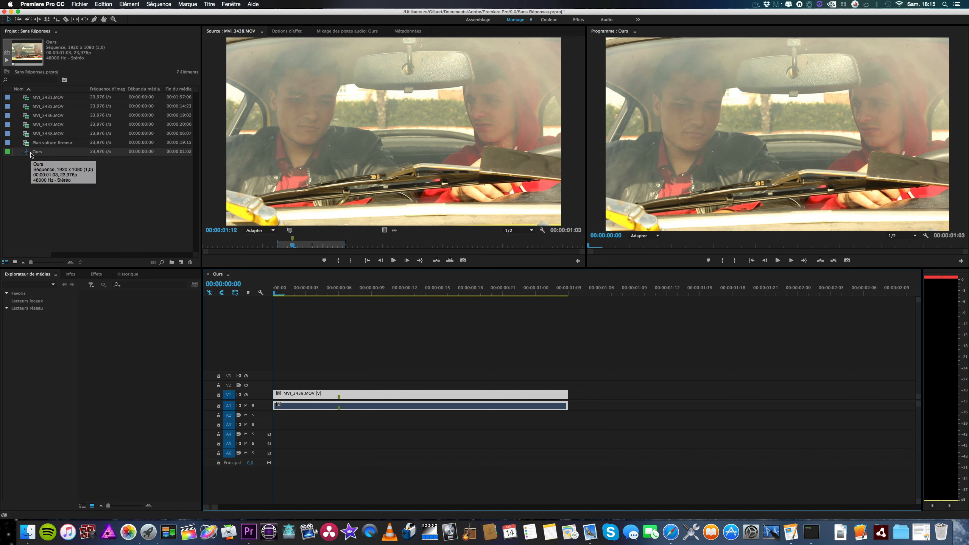
drag(389, 298, 560, 300)
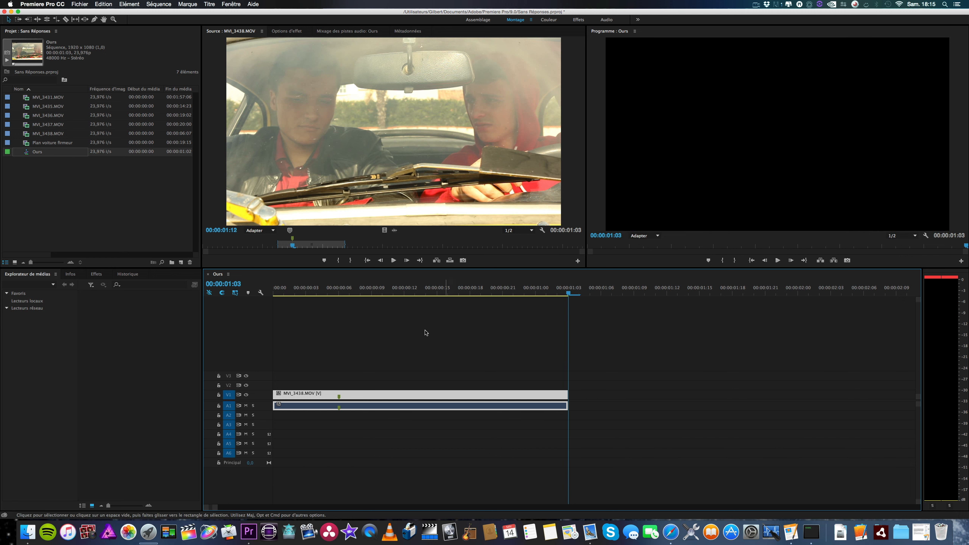
Load Plan voiture firmeur in the Source monitor and set its In point at 00:00:08:17 and its Out point at 00:00:12:09
click(27, 135)
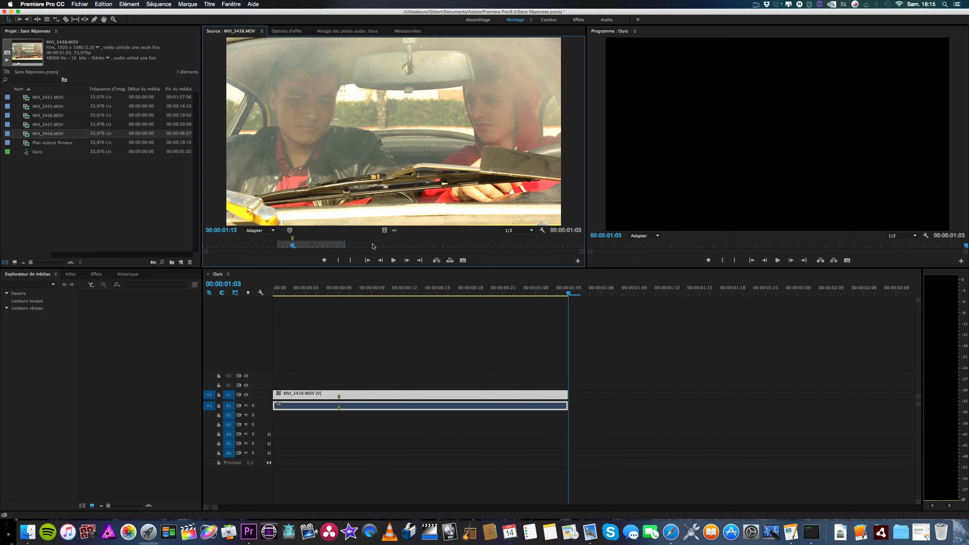
double_click(25, 144)
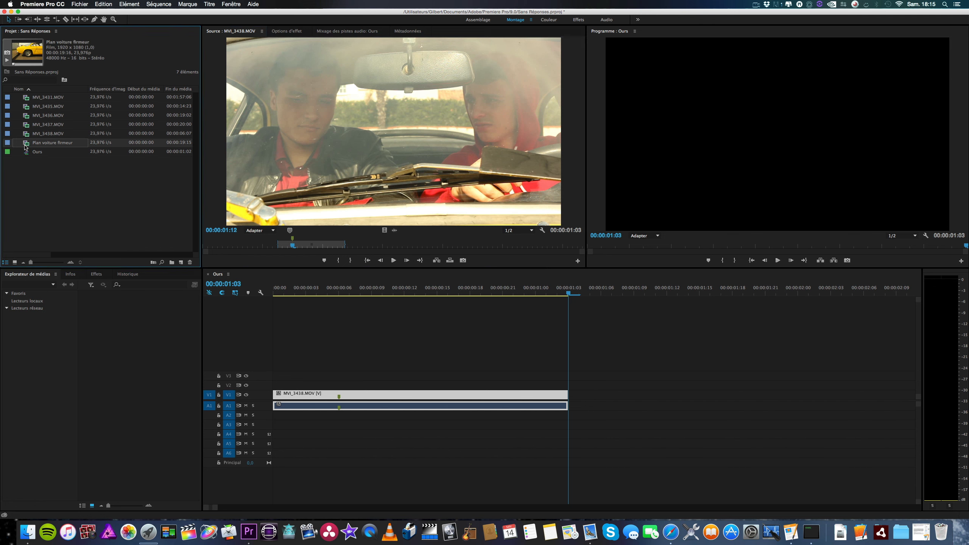
click(373, 246)
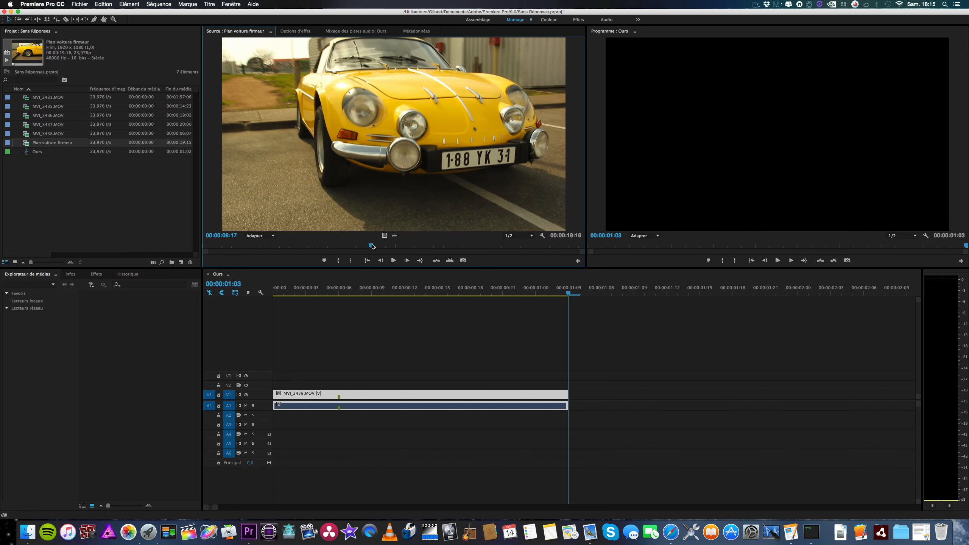
key(i)
key(space)
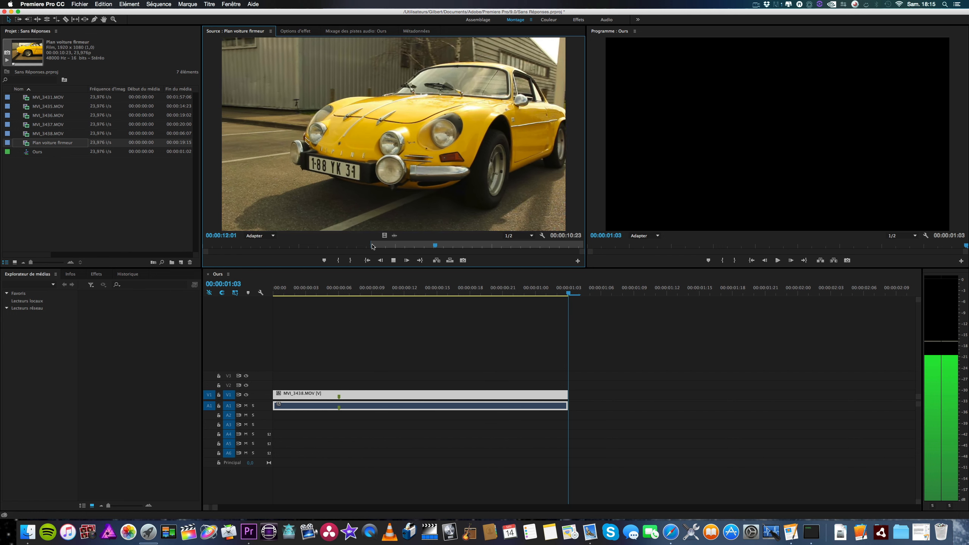
key(space)
key(o)
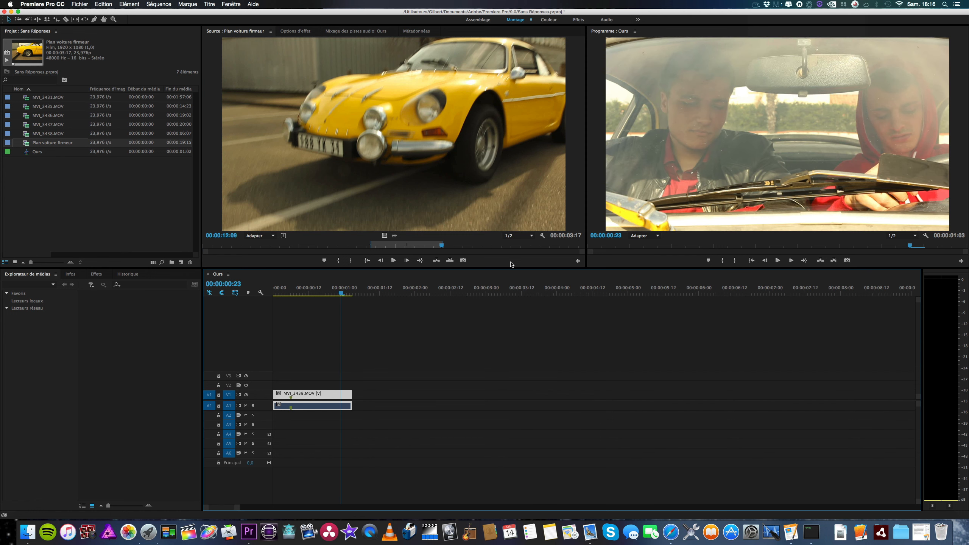
Insert the marked section of Plan voiture firmeur into the Ours sequence at 00:00:00:16, splitting MVI_3438.MOV, and check the split clip's two parts
drag(341, 293, 320, 294)
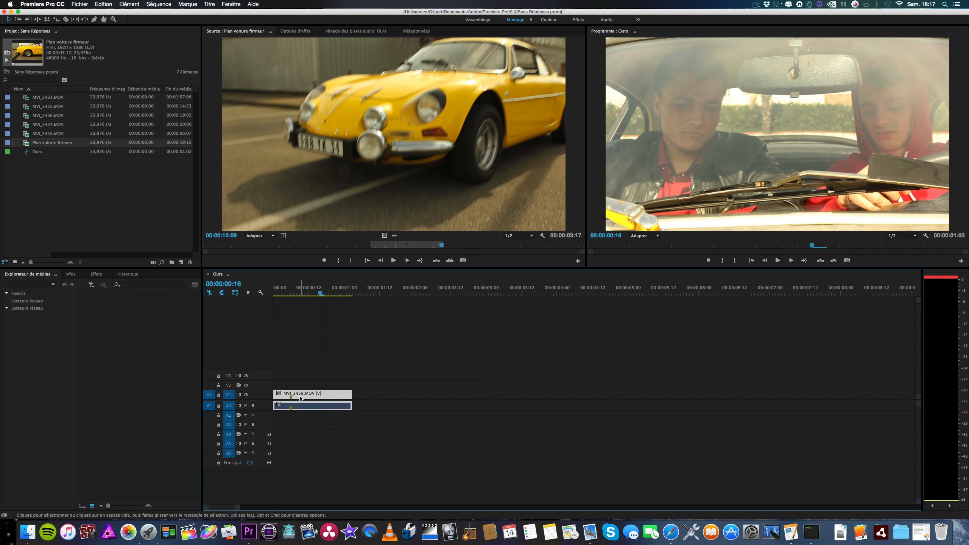
click(437, 260)
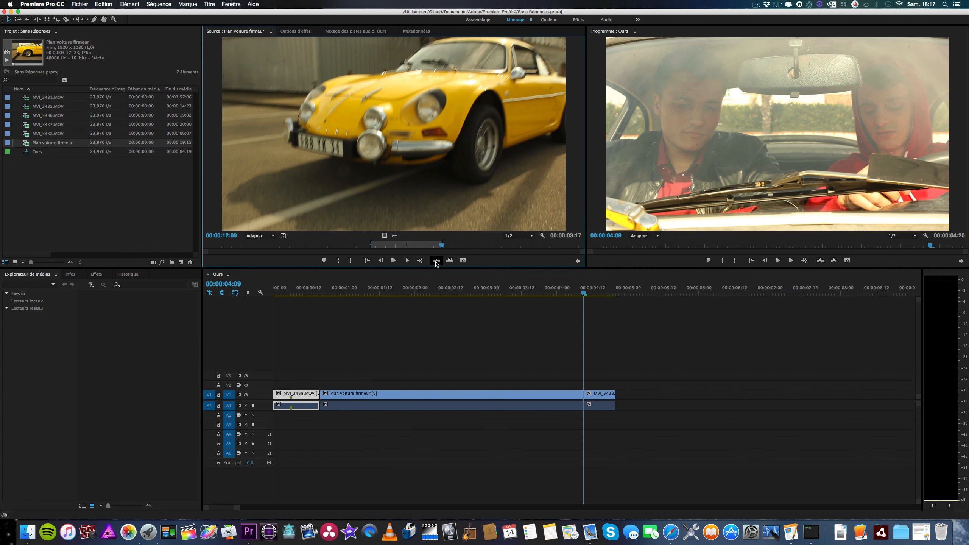
click(498, 452)
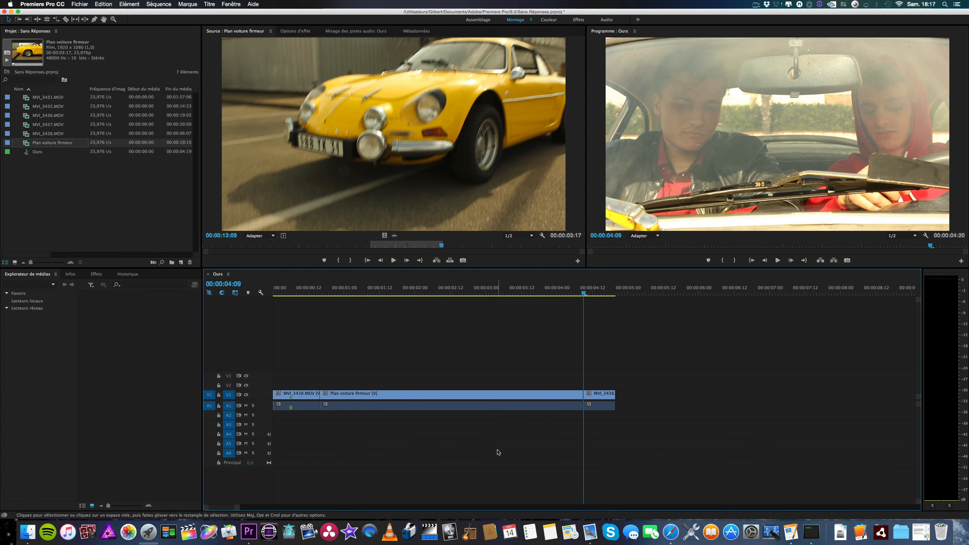
click(299, 397)
click(599, 397)
click(312, 396)
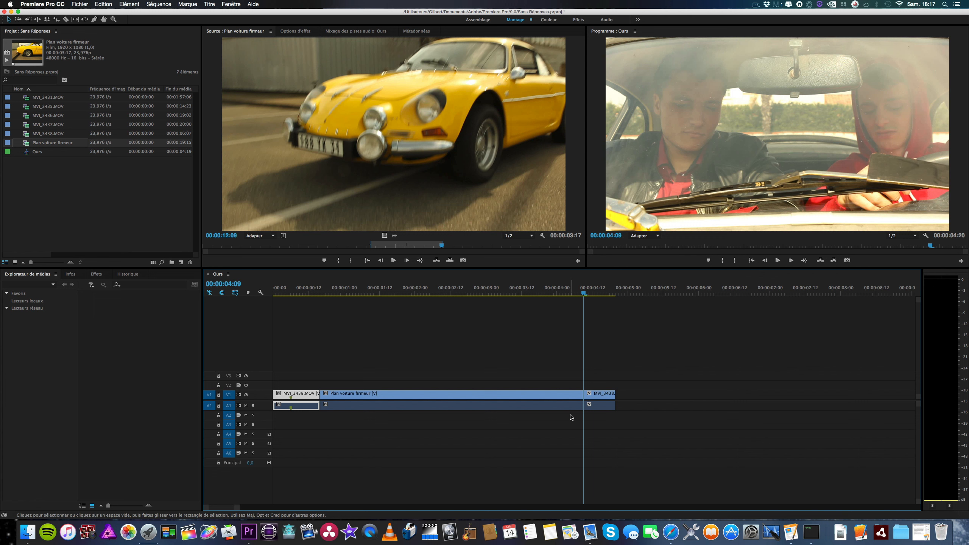
Compare the two parts of the split MVI_3438.MOV with the Plan voiture firmeur clip between them, and scrub back through the sequence
click(603, 398)
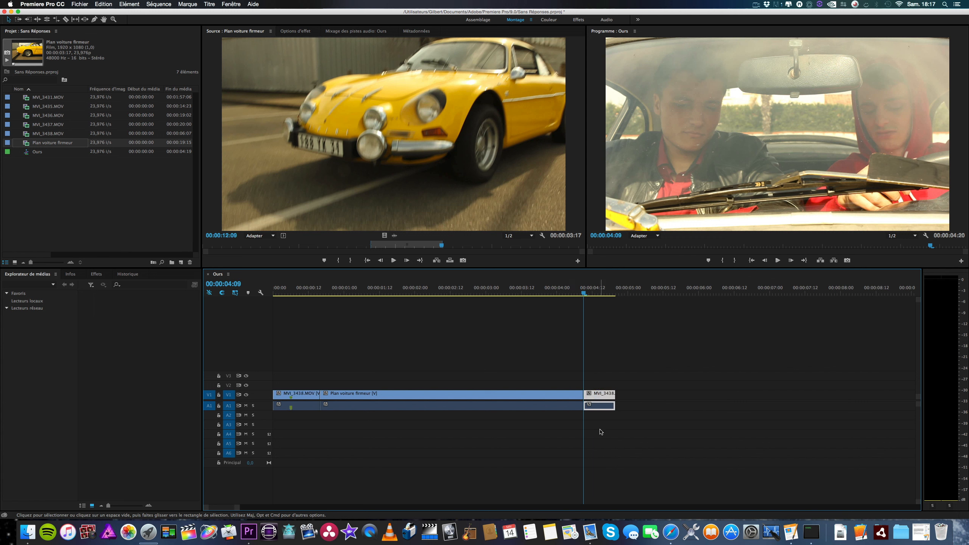
click(312, 396)
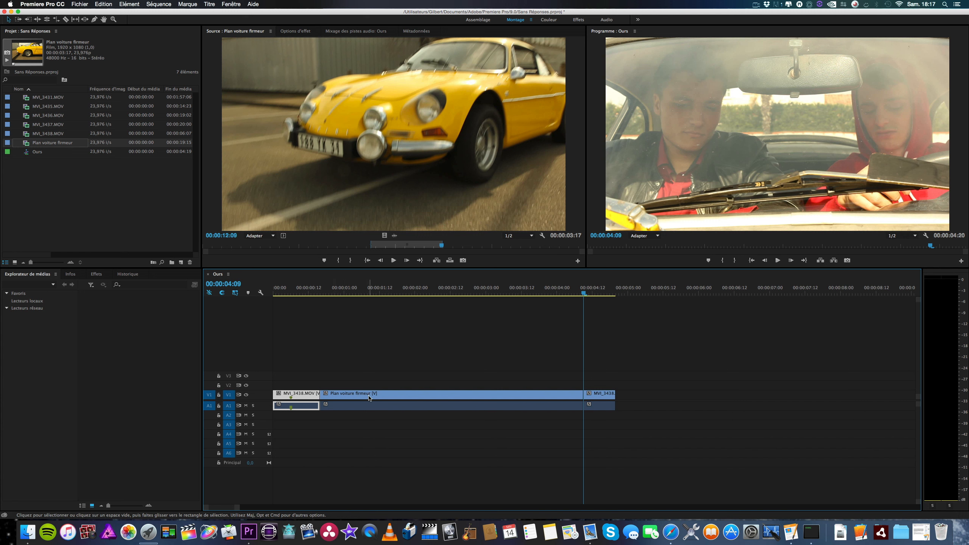
click(597, 397)
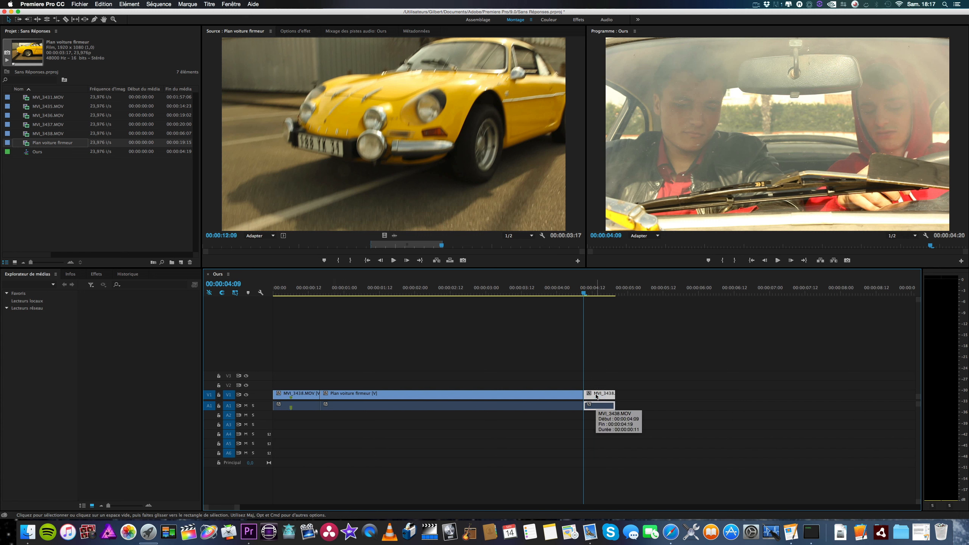
drag(582, 294, 442, 296)
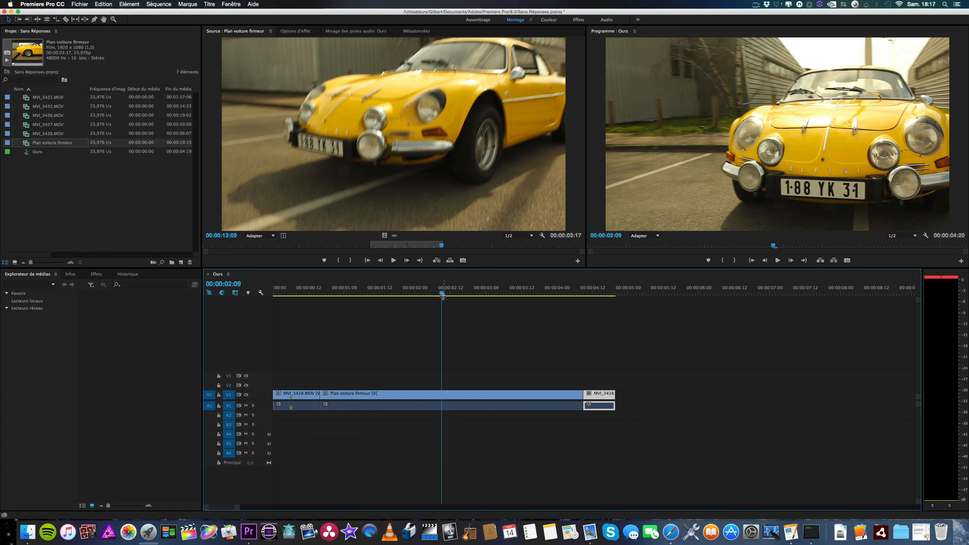
Undo the insert, overwrite the sequence with the marked section of Plan voiture firmeur from 00:00:00:16 instead, and play across the cut
key(super+z)
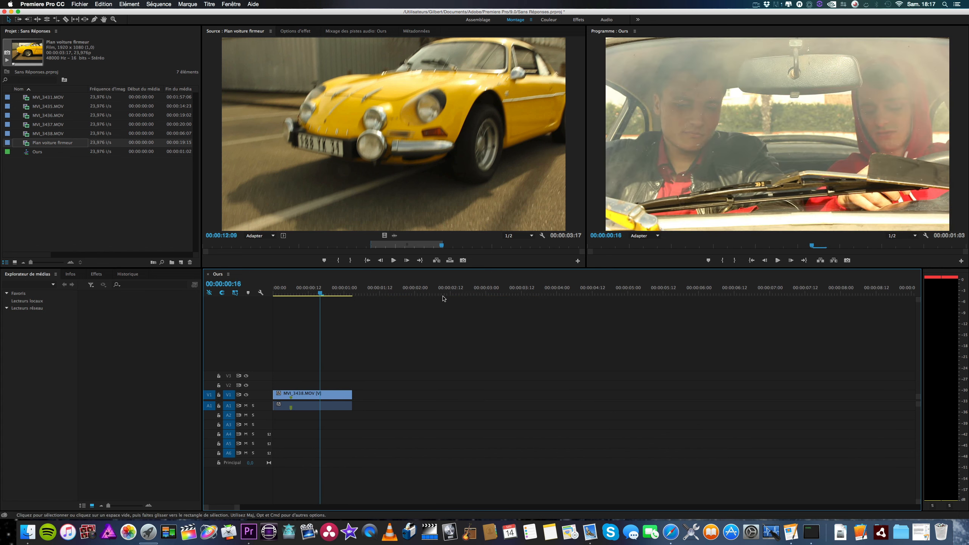
click(450, 261)
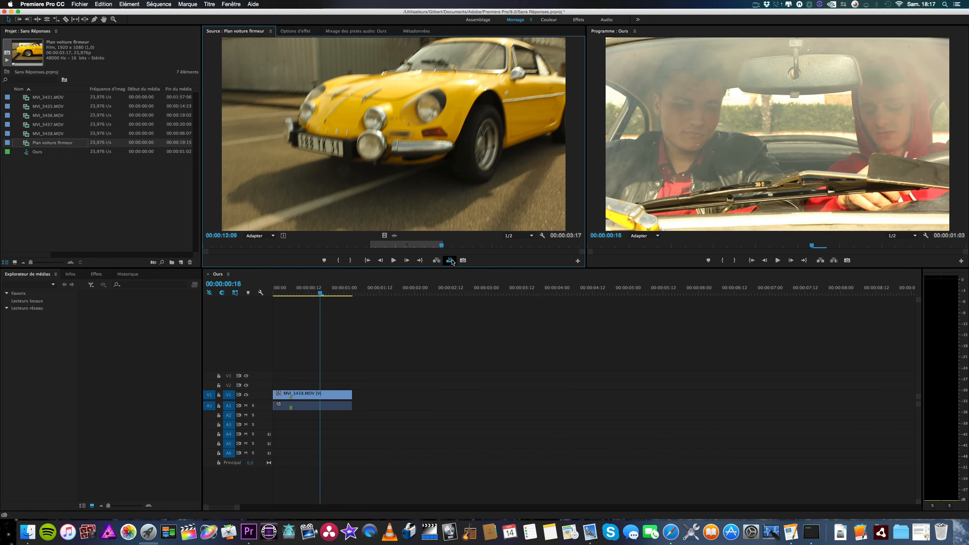
click(308, 290)
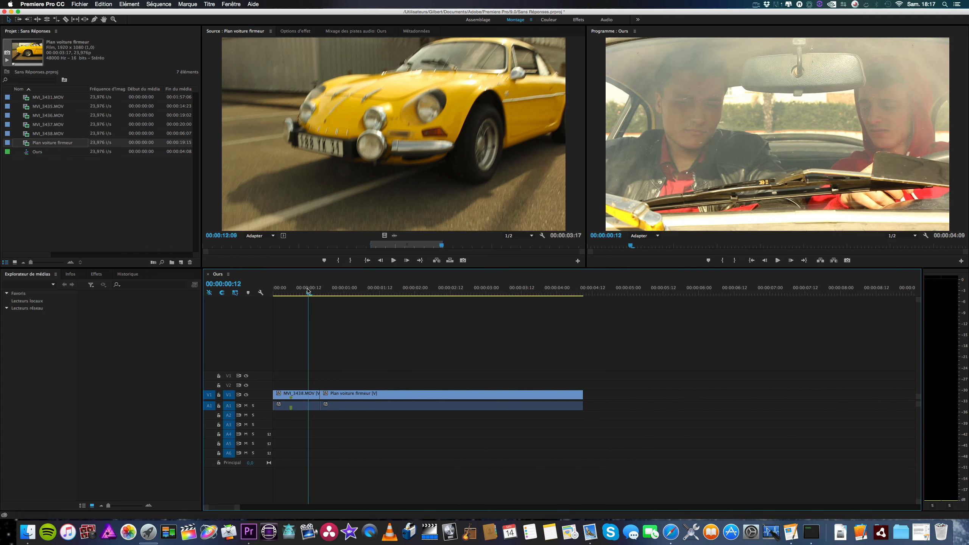
key(space)
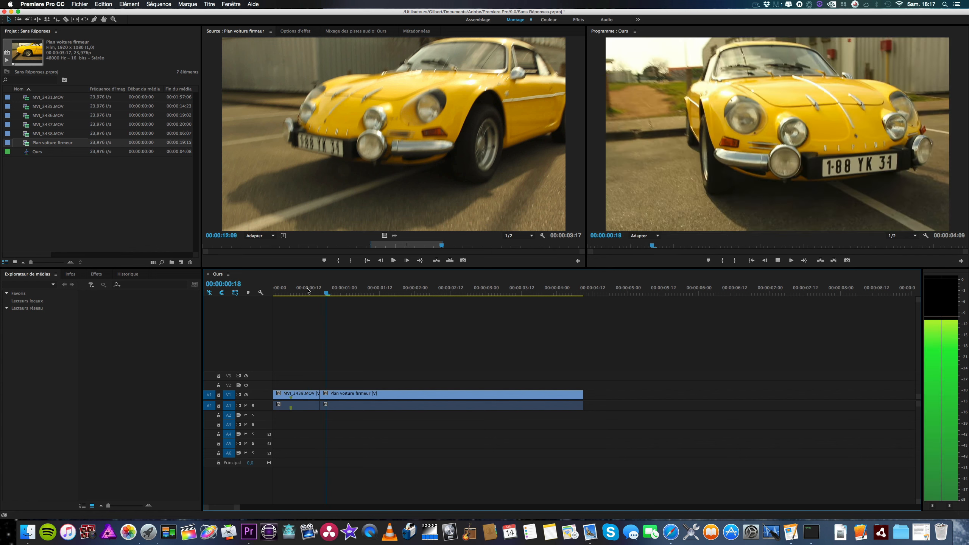
key(space)
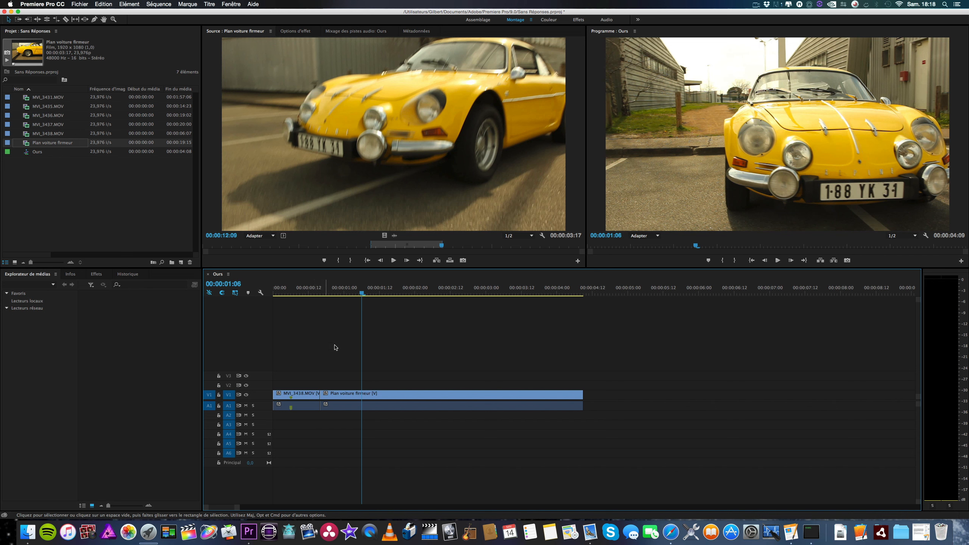
key(Up)
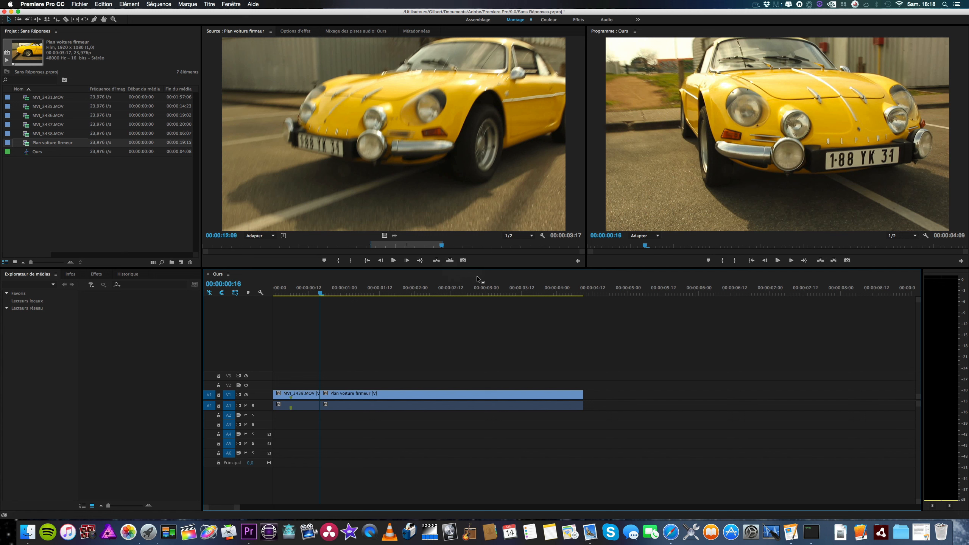
Preview the rushes MVI_3438.MOV, MVI_3437.MOV, MVI_3436.MOV and MVI_3435.MOV in the Source monitor
click(444, 154)
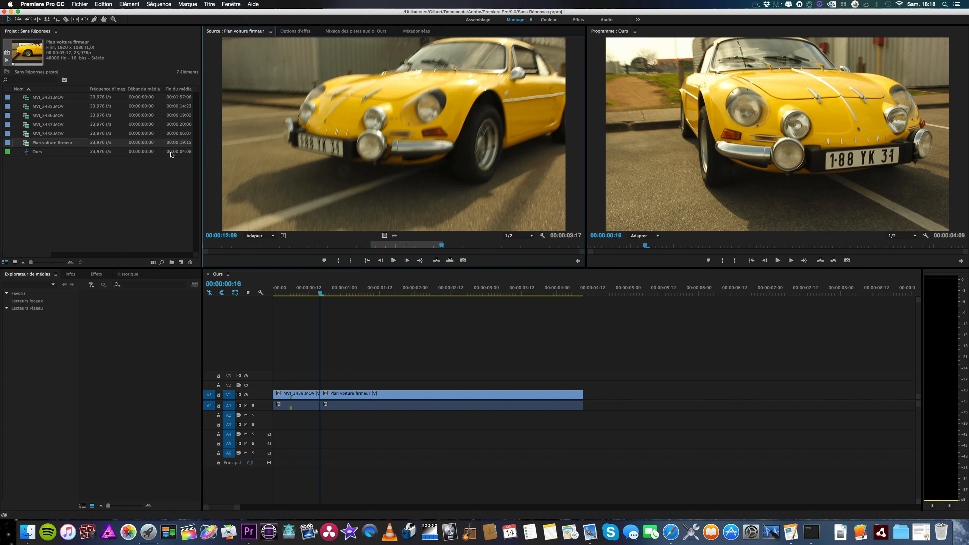
double_click(27, 134)
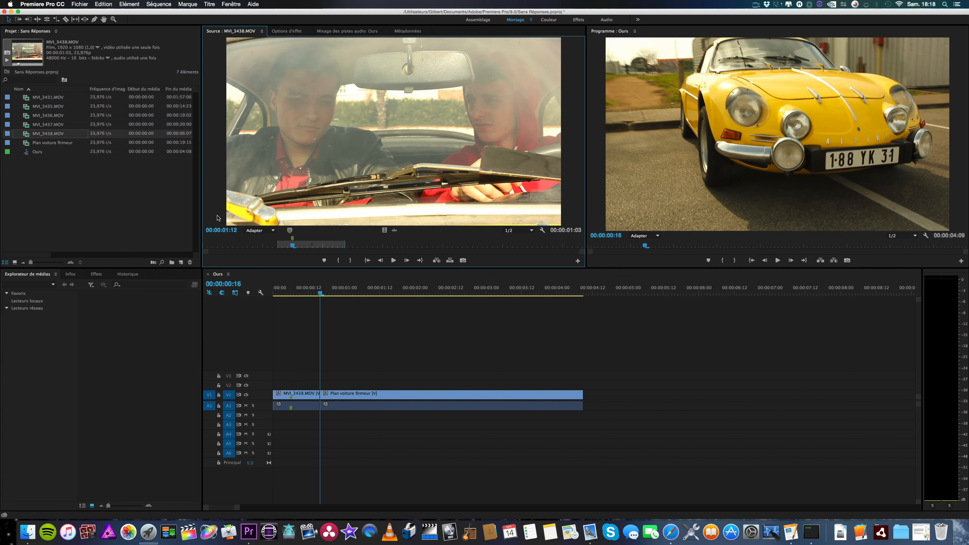
key(space)
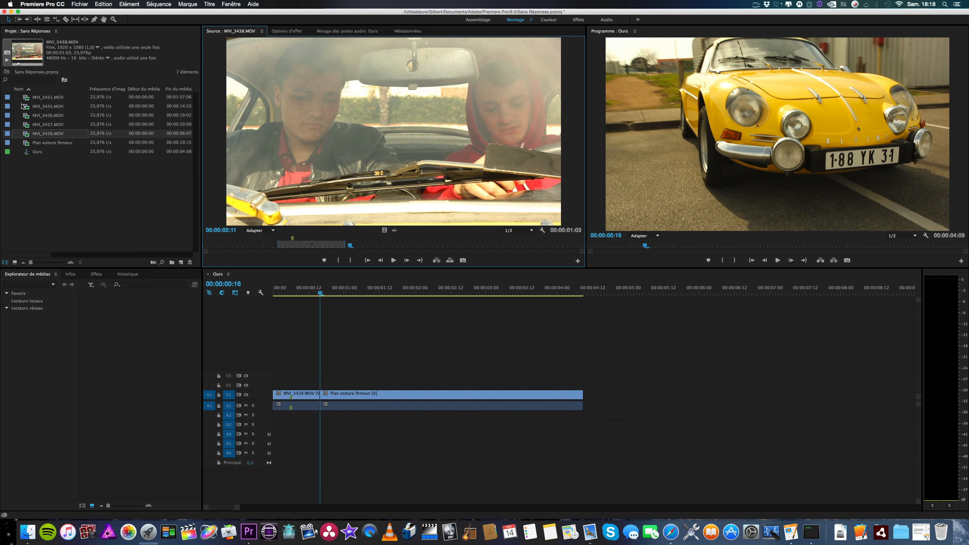
double_click(25, 124)
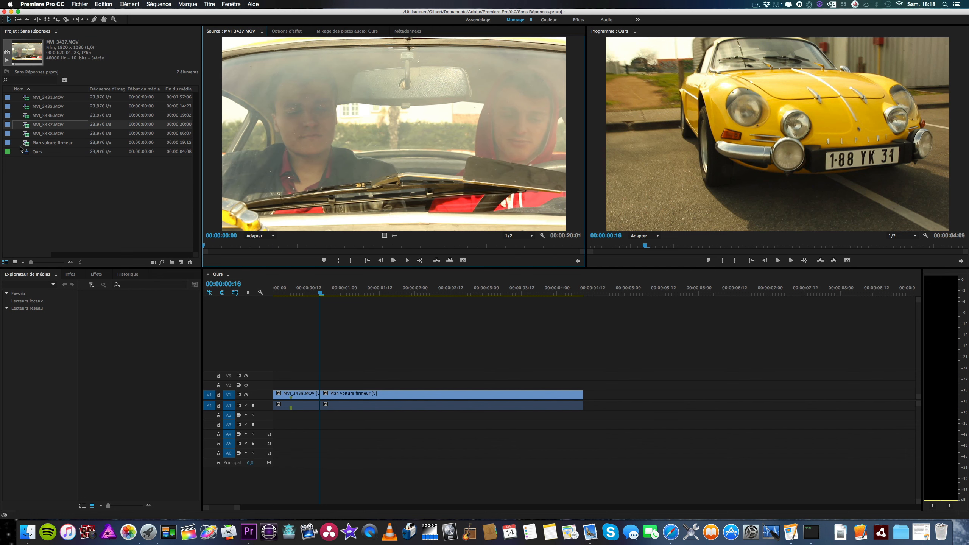
double_click(39, 114)
double_click(27, 107)
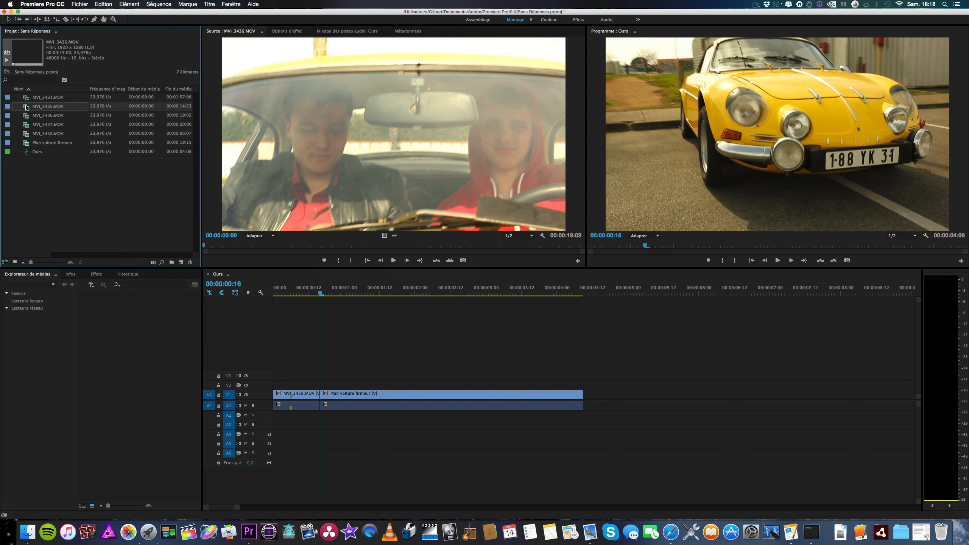
Load MVI_3431.MOV in the Source monitor and mark a section lasting 00:00:03:18 with its Out point at 00:00:53:23
double_click(25, 99)
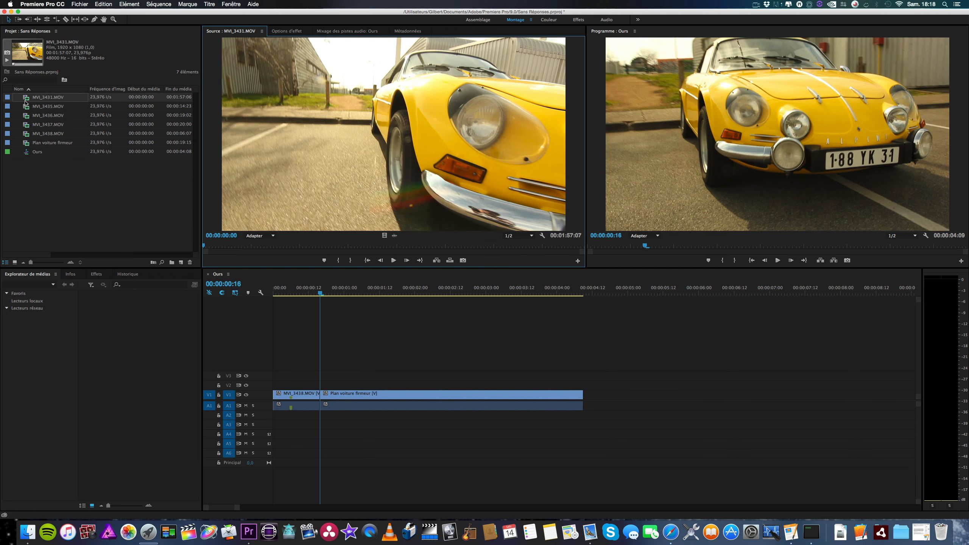
click(365, 246)
key(i)
key(space)
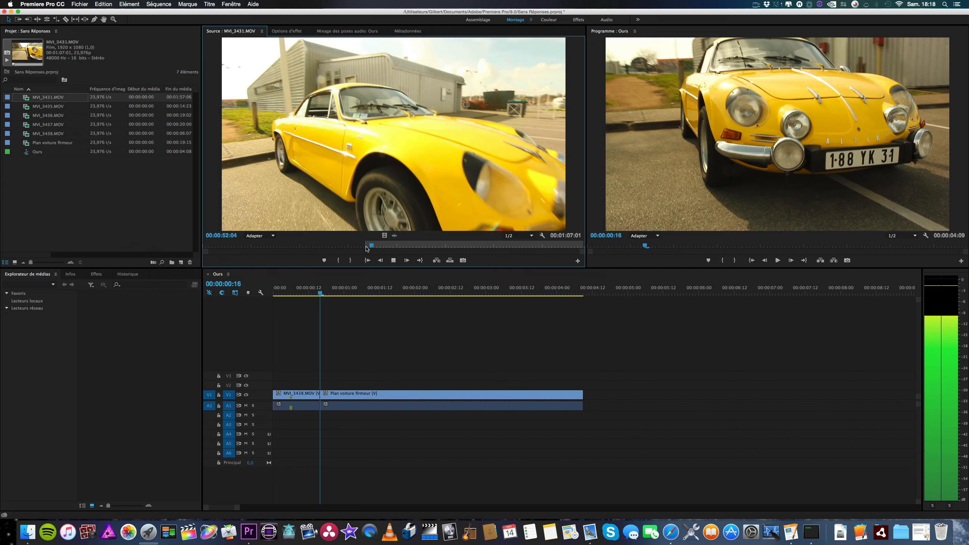
key(space)
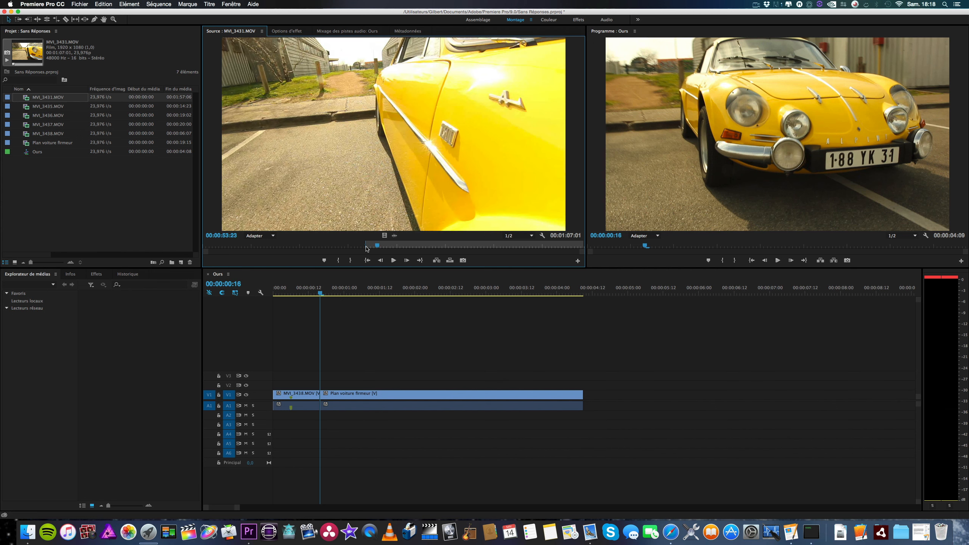
key(o)
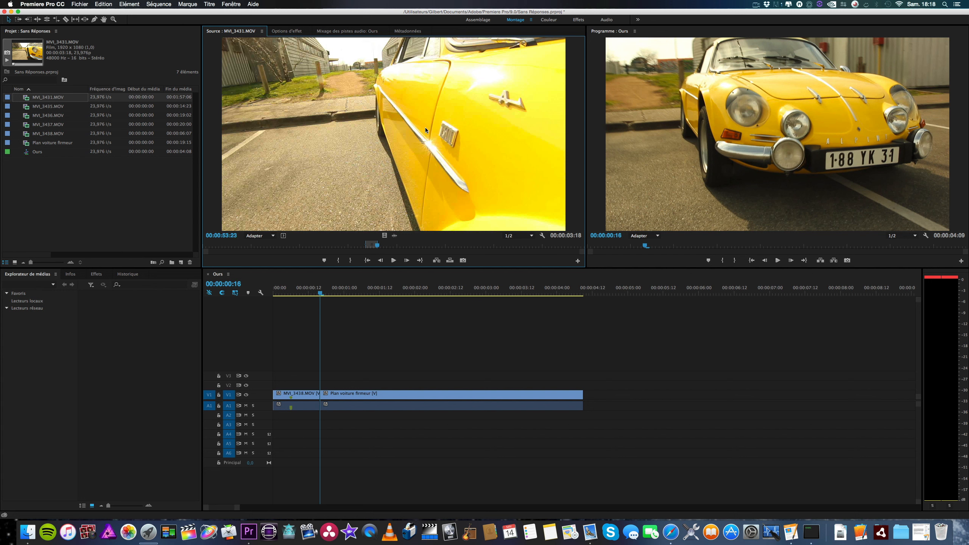
Place the marked section of MVI_3431.MOV on tracks V2 and A2 from 00:00:01:13, overlapping Plan voiture firmeur, and scrub the overlap
drag(399, 157, 384, 385)
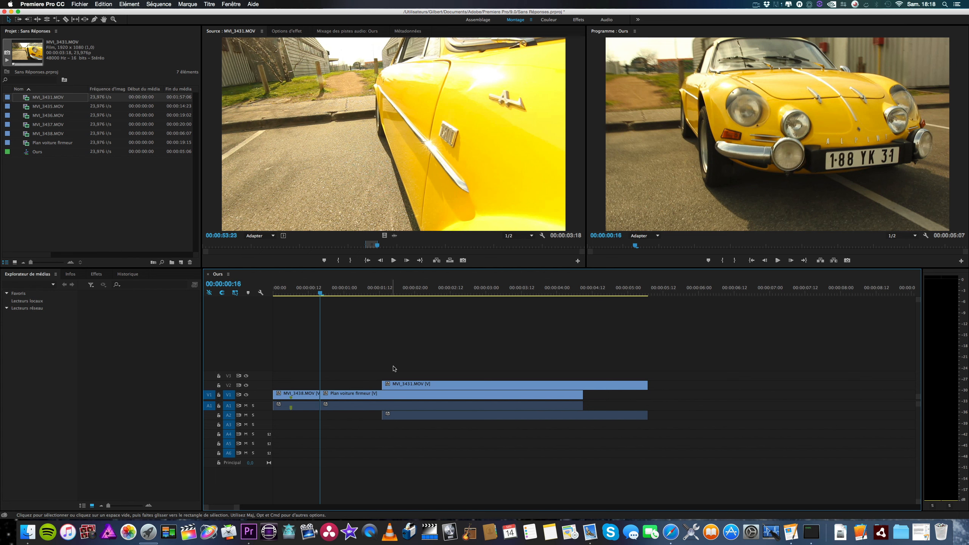
click(427, 288)
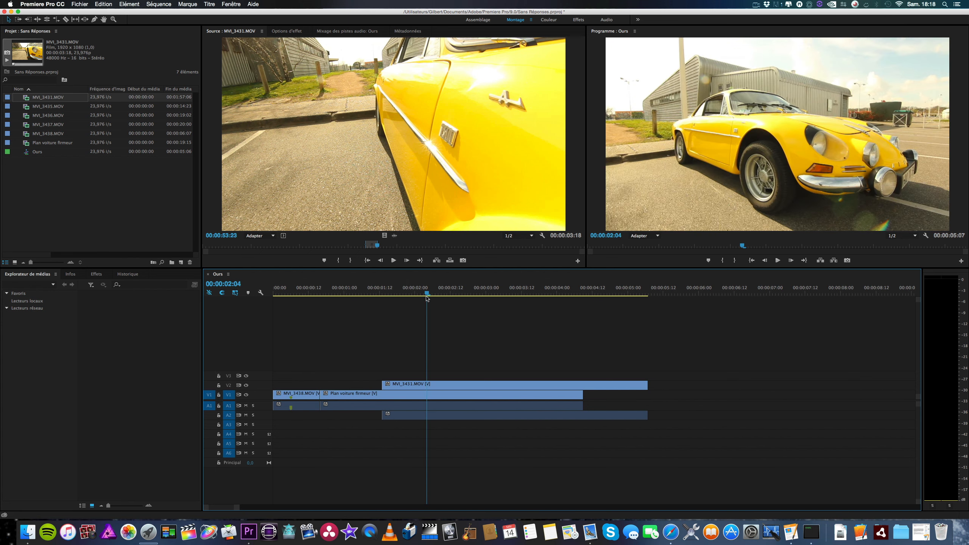
mouse_move(427, 292)
mouse_down()
mouse_move(368, 296)
mouse_move(409, 296)
mouse_up()
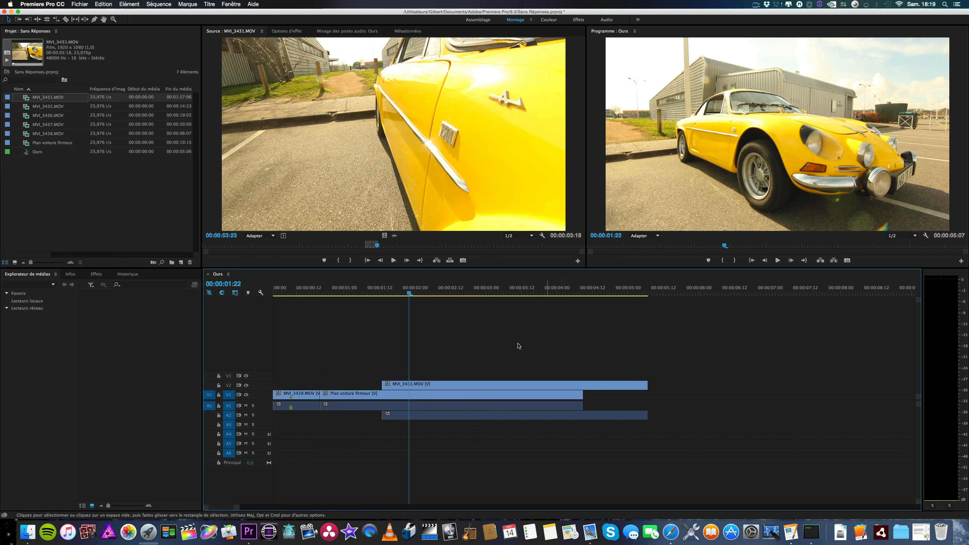
key(super+s)
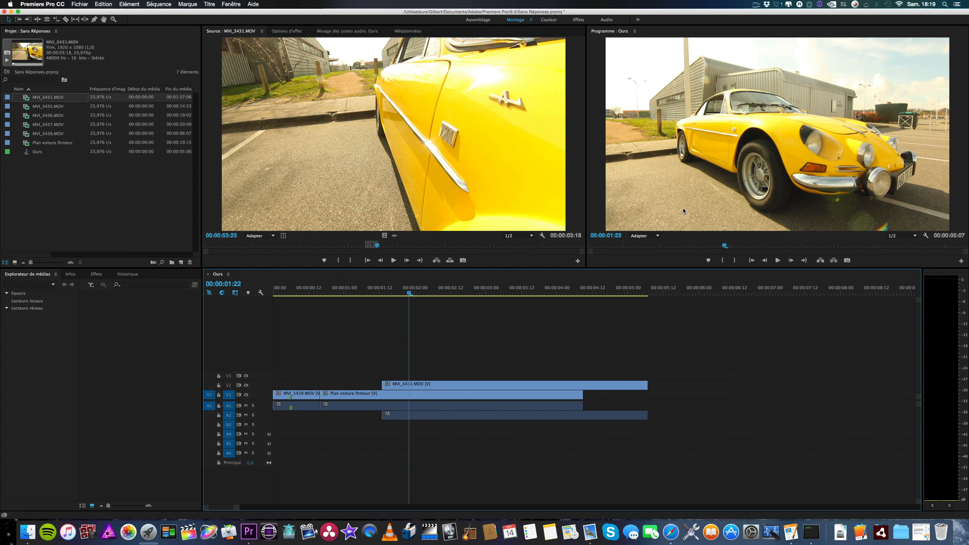
Examine which picture shows before and during the overlap of MVI_3431.MOV on V2 and Plan voiture firmeur on V1
click(418, 387)
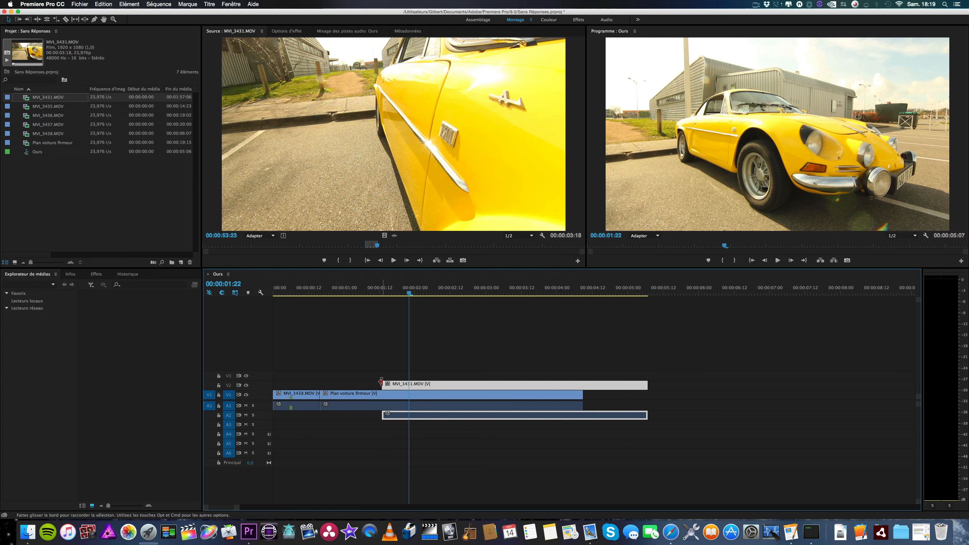
click(411, 394)
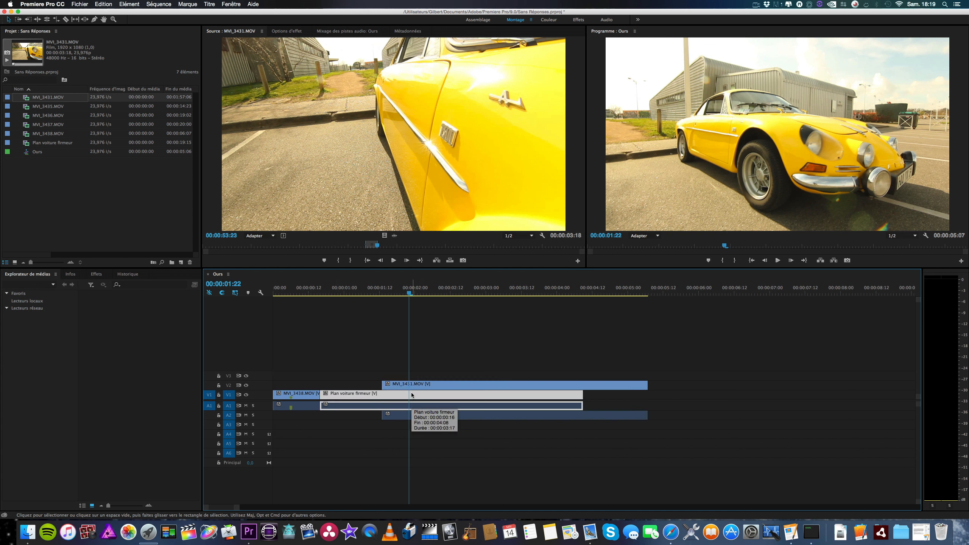
click(433, 385)
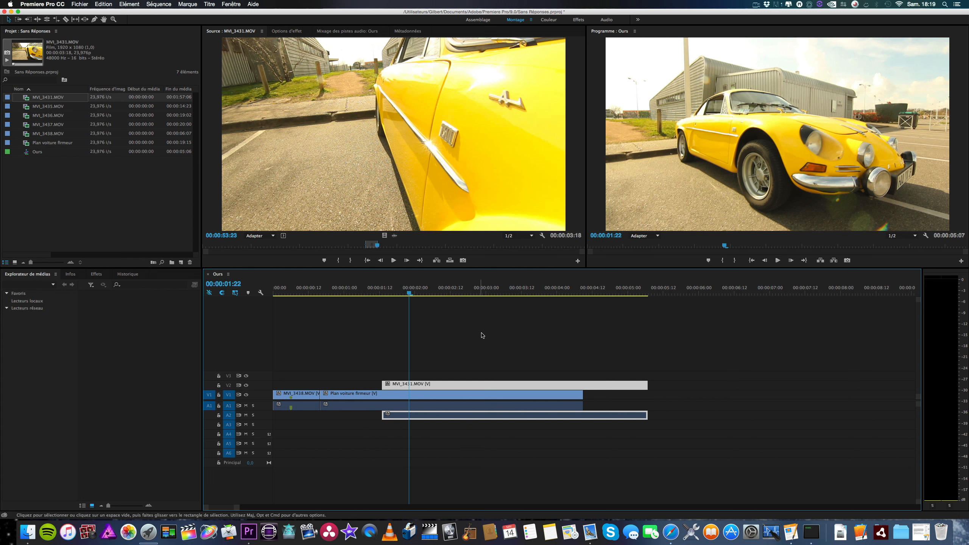
click(415, 400)
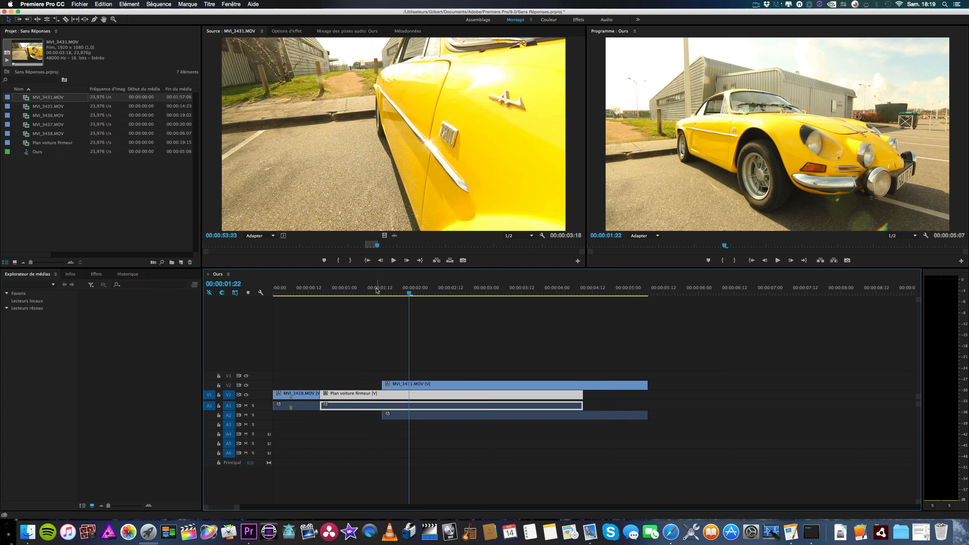
click(380, 293)
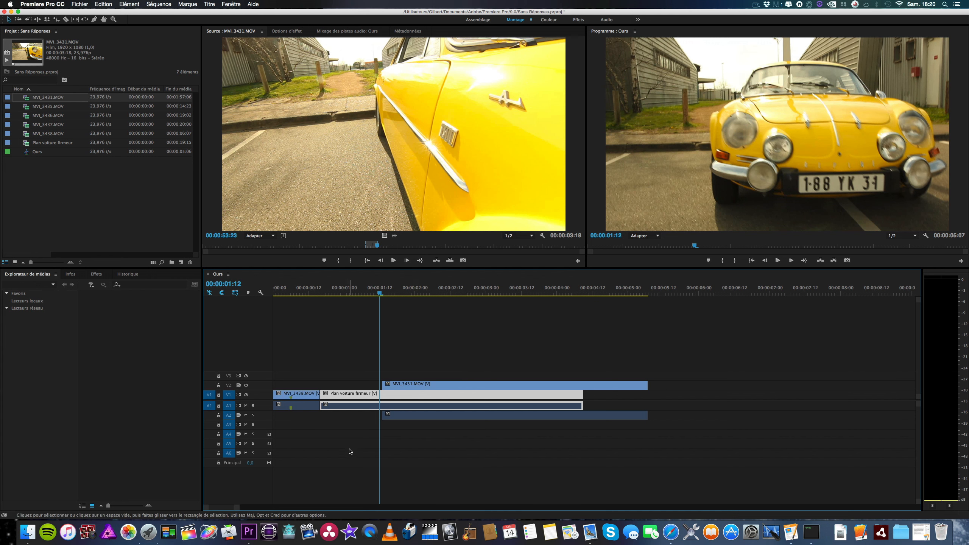
click(403, 290)
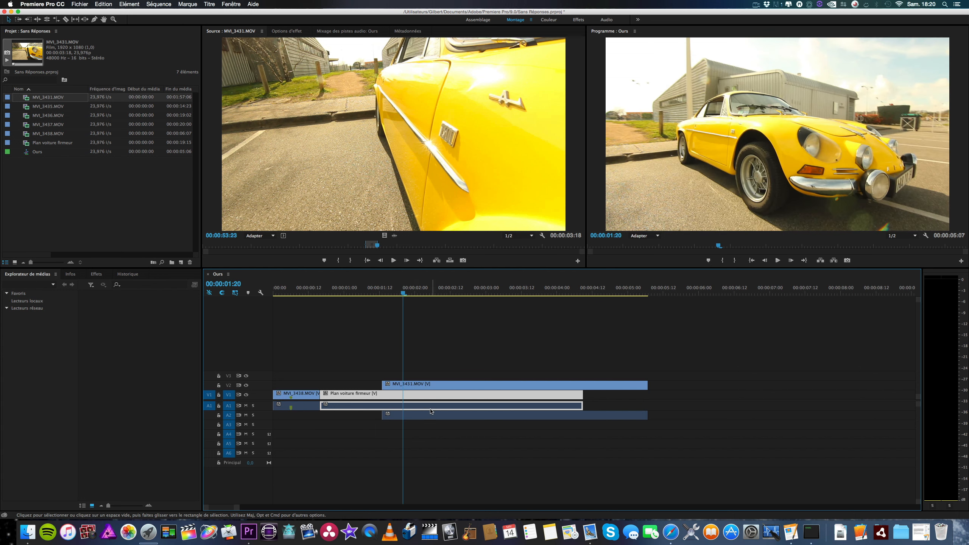
Compare the overlapping sound clips on A1 and A2 and play the overlap from 00:00:01:20 to hear both together
click(416, 416)
click(419, 406)
click(418, 421)
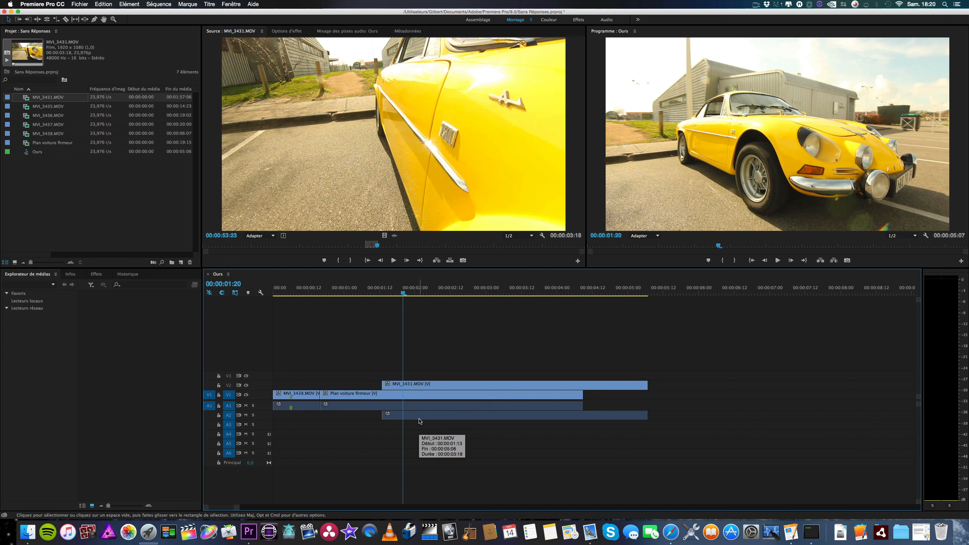
key(space)
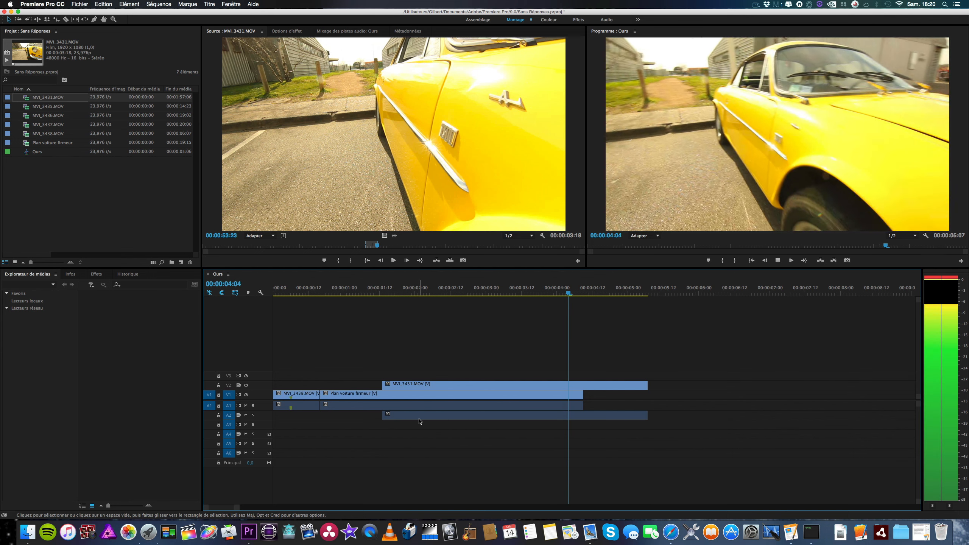
key(space)
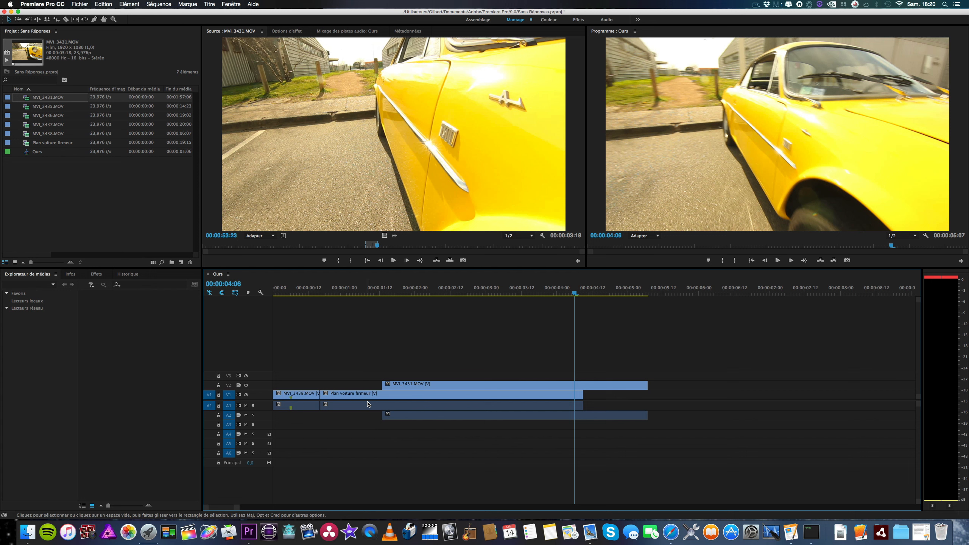
Move MVI_3431.MOV to tracks V1 and A1 directly after Plan voiture firmeur, and scrub to the cut after MVI_3438.MOV
drag(471, 416, 663, 409)
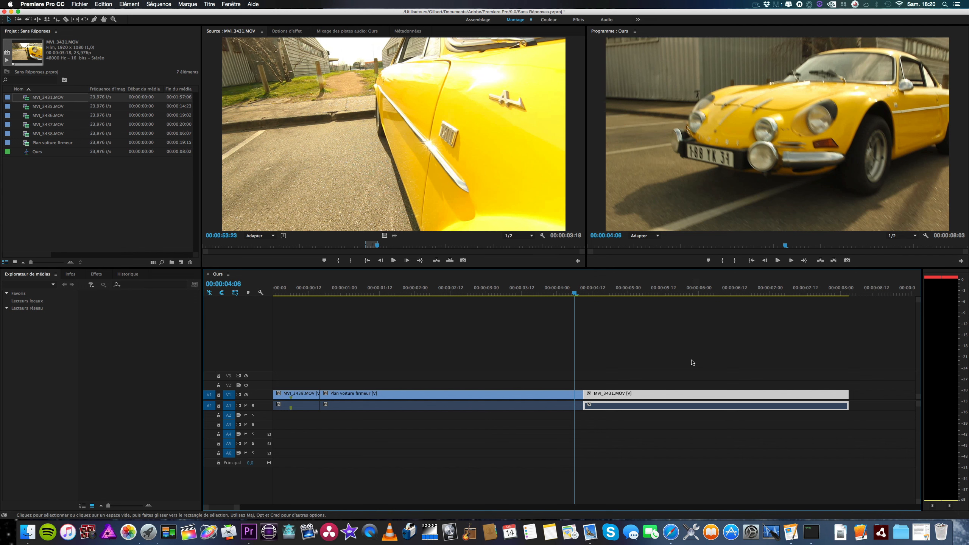
click(314, 293)
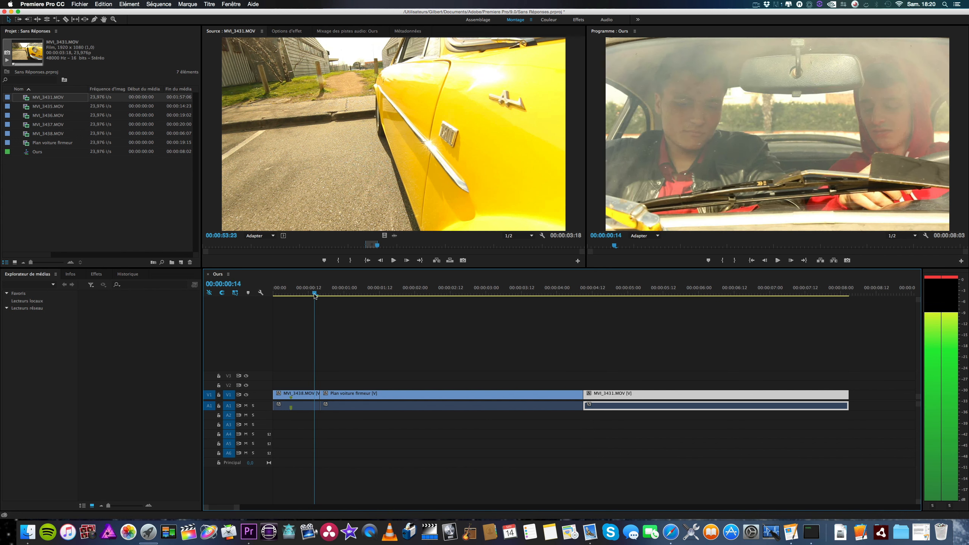
drag(314, 294, 321, 294)
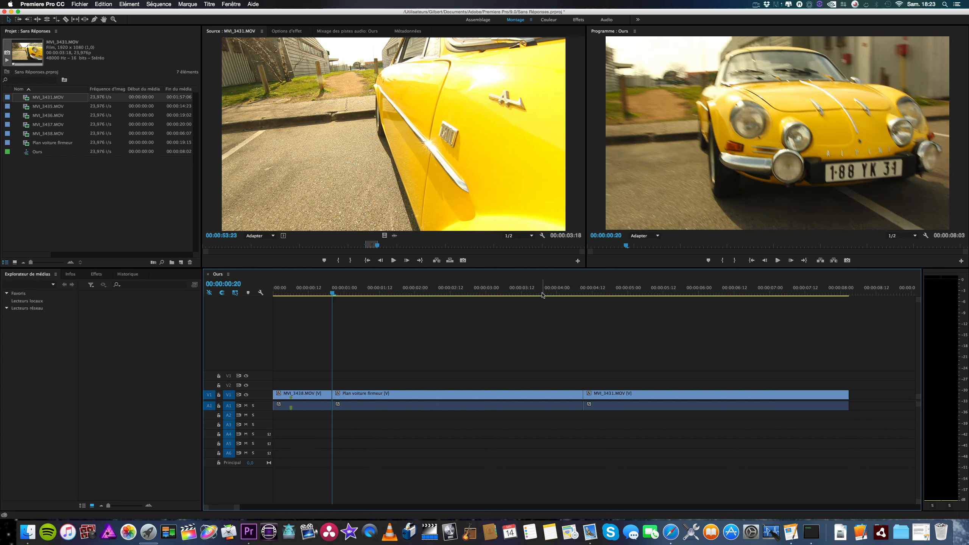
Open trim mode at the cut between MVI_3438.MOV and Plan voiture firmeur, try the outgoing and incoming sides, and set a rolling edit on both
double_click(334, 395)
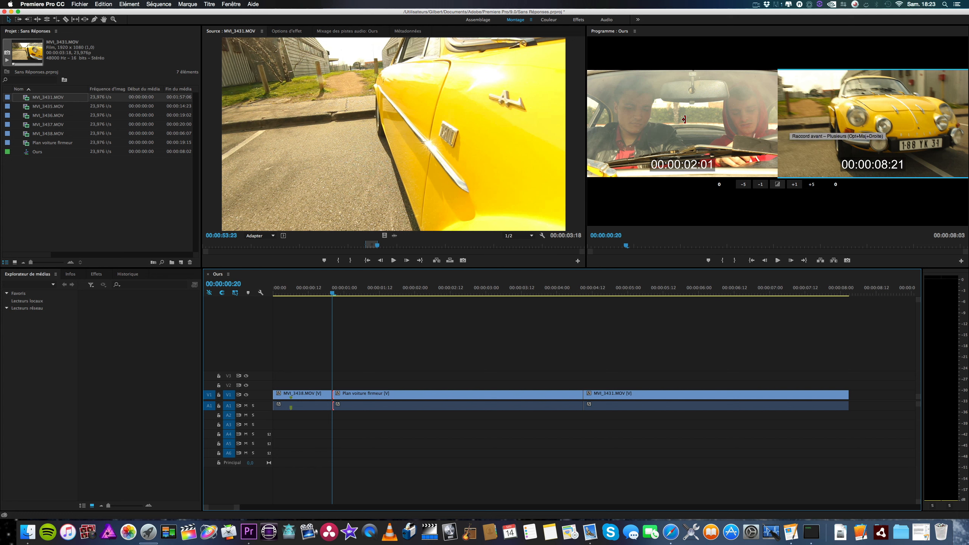
click(665, 120)
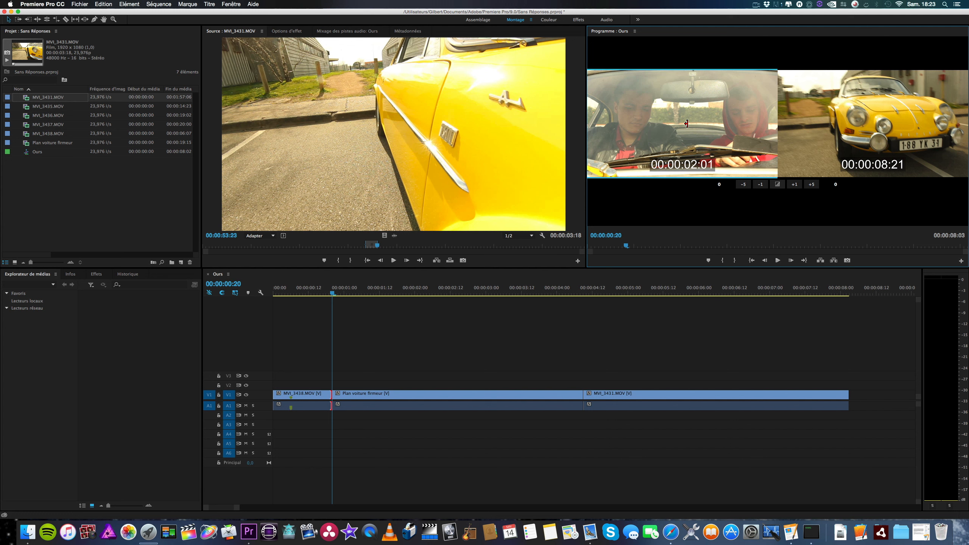
click(880, 117)
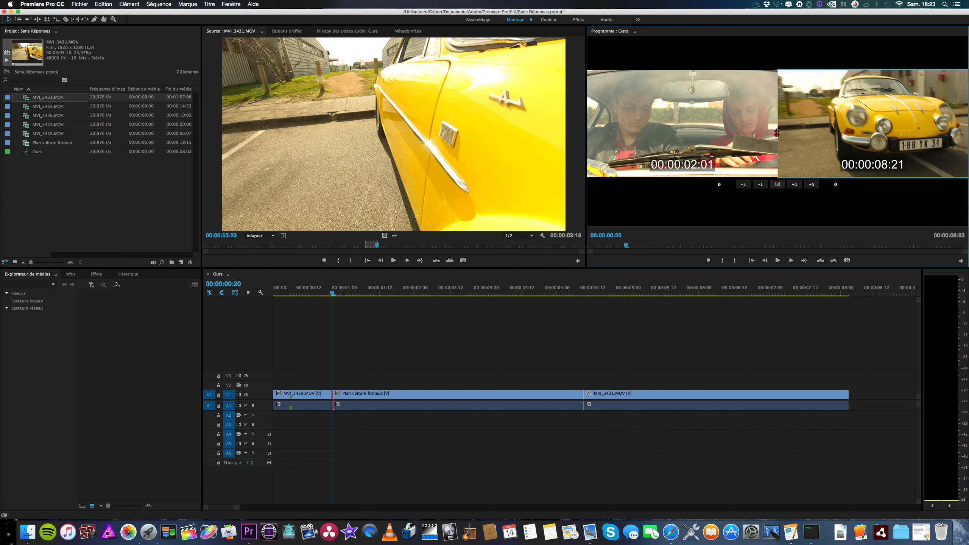
click(777, 133)
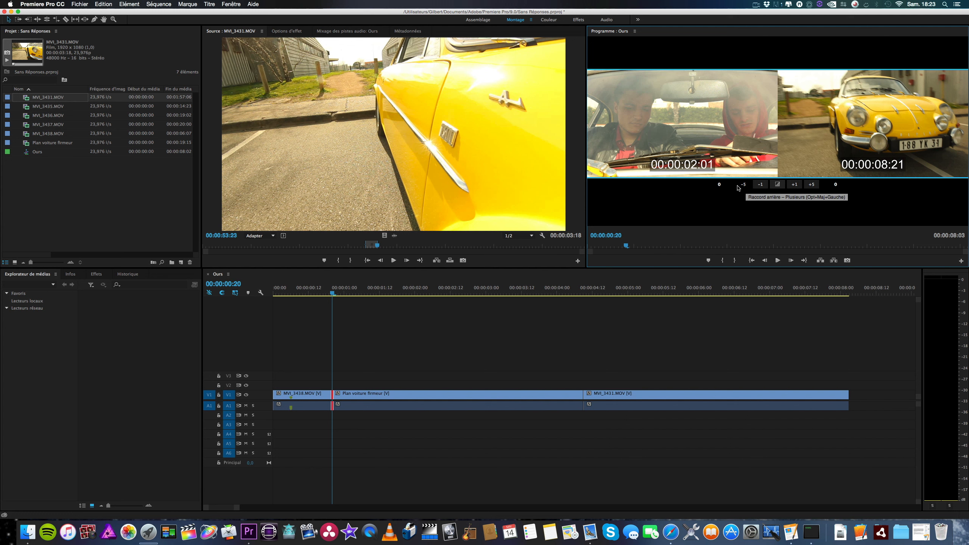
Roll the cut between MVI_3438.MOV and Plan voiture firmeur frame by frame, forward and back, ending four frames later at 00:00:01:00
click(794, 185)
click(795, 185)
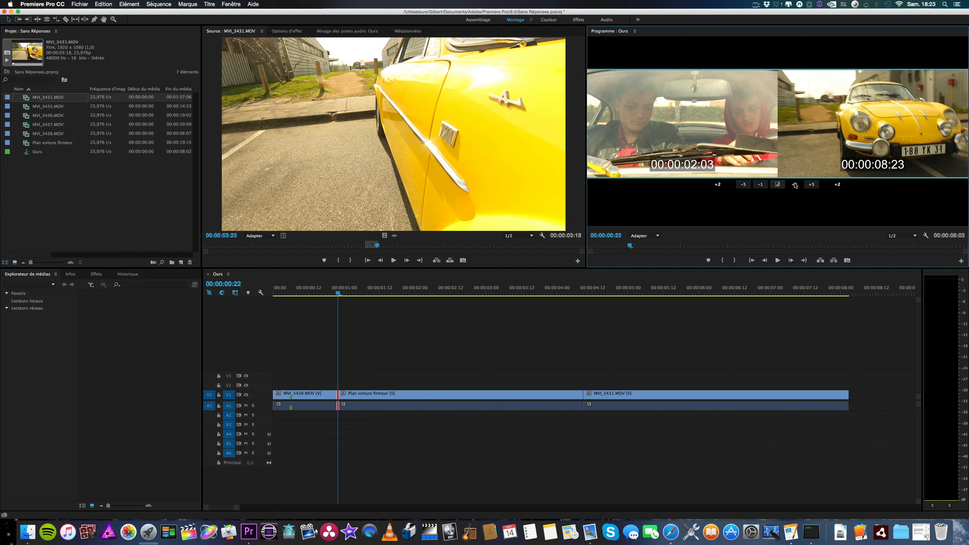
click(794, 185)
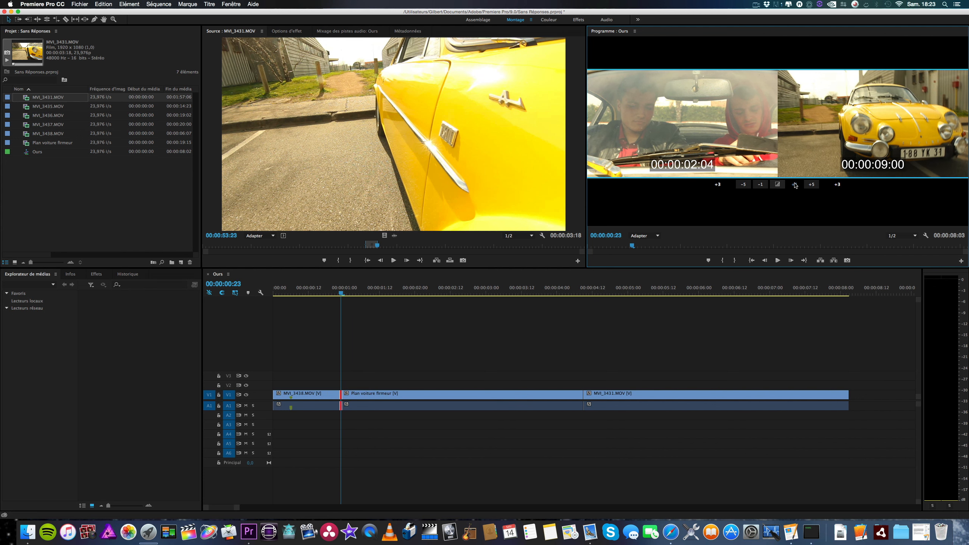
click(760, 186)
click(760, 186)
click(795, 187)
click(795, 187)
click(794, 186)
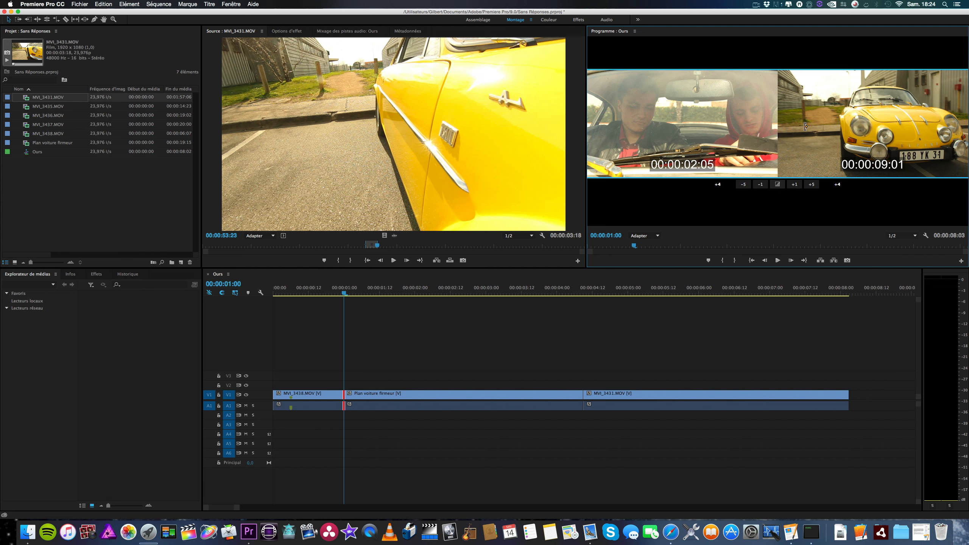
Roll the cut between MVI_3438.MOV and Plan voiture firmeur back by four frames to 00:00:00:20
click(761, 186)
click(760, 186)
click(761, 186)
click(761, 186)
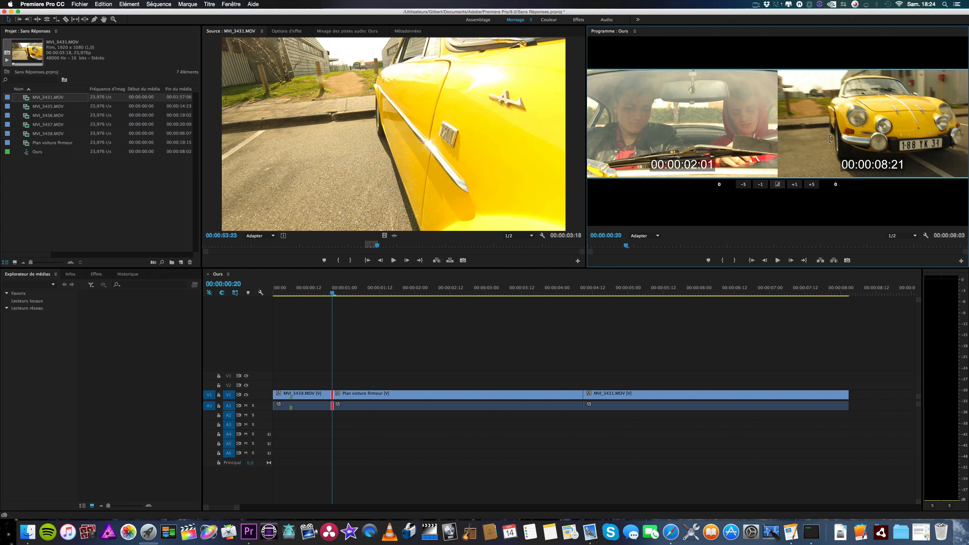
Ripple trim only the outgoing side to extend the end of MVI_3438.MOV by four frames, shifting the following clips
click(696, 129)
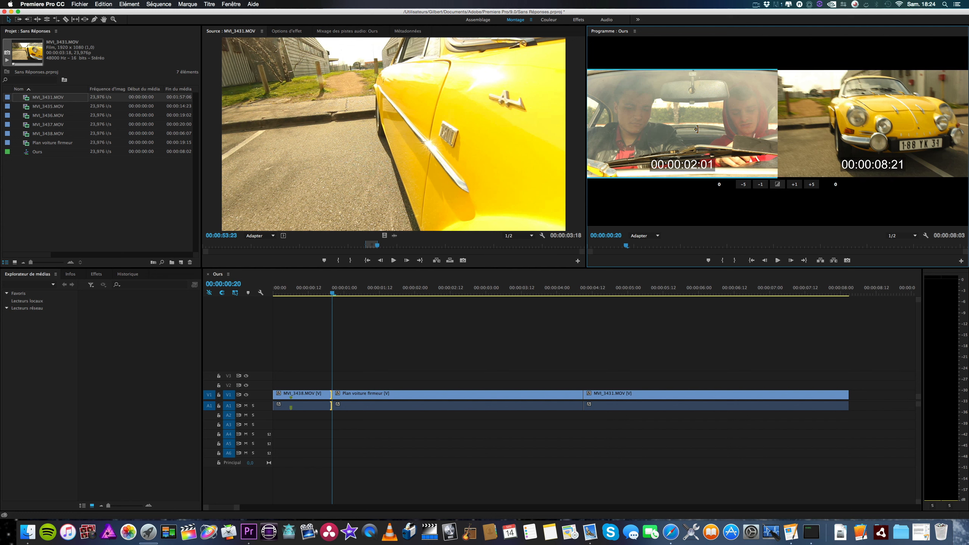
click(795, 184)
click(795, 184)
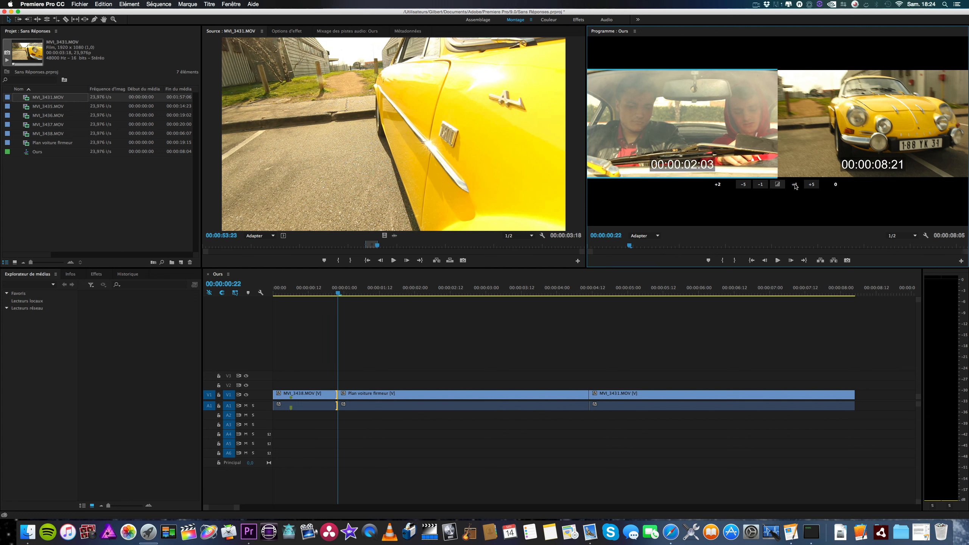
click(794, 184)
click(795, 185)
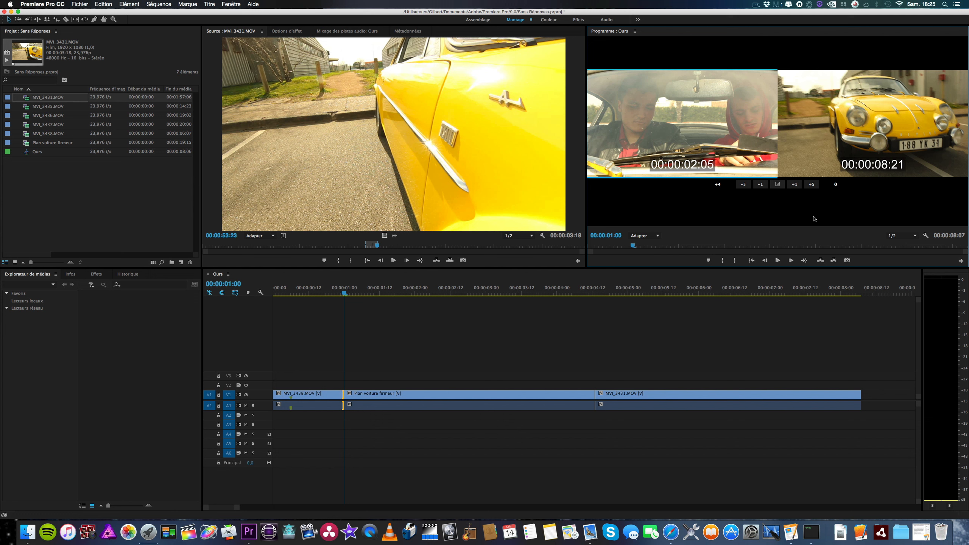
Ripple trim only the incoming side so Plan voiture firmeur starts three frames further into its footage, stepping forward and back to compare
click(877, 104)
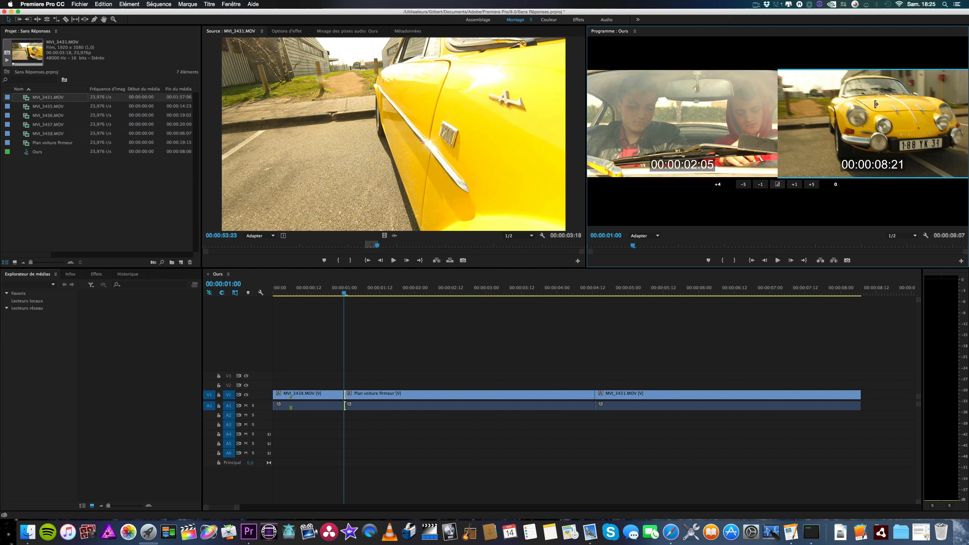
click(794, 184)
click(794, 185)
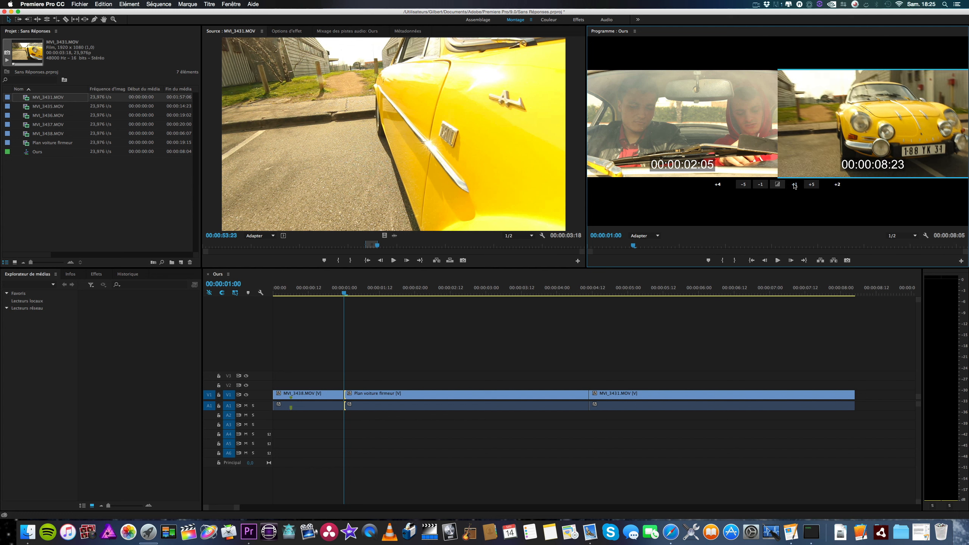
click(794, 184)
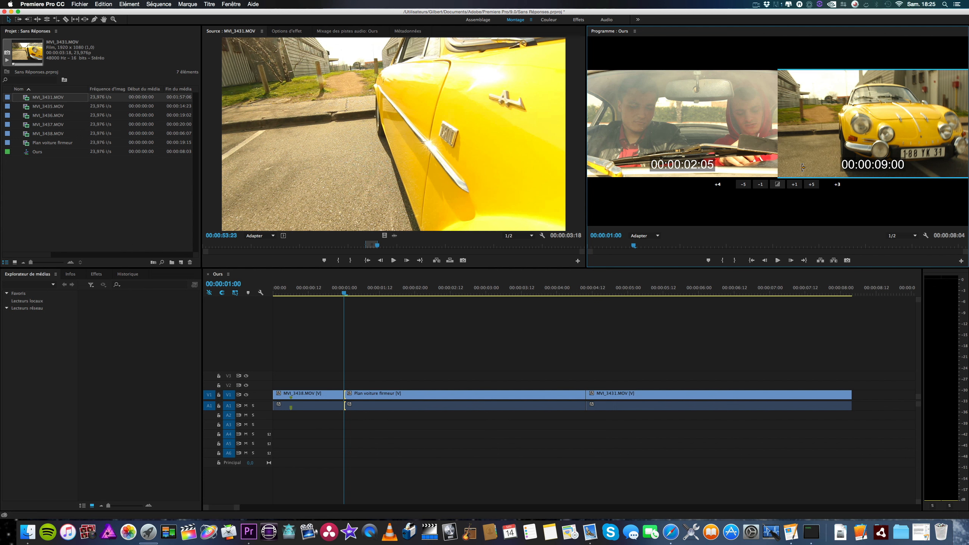
click(760, 185)
click(761, 185)
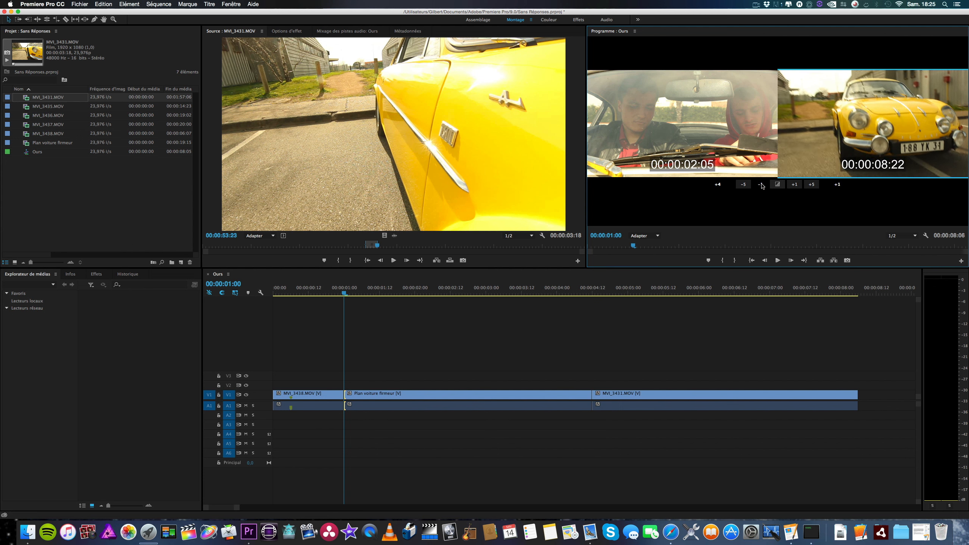
click(795, 185)
click(795, 185)
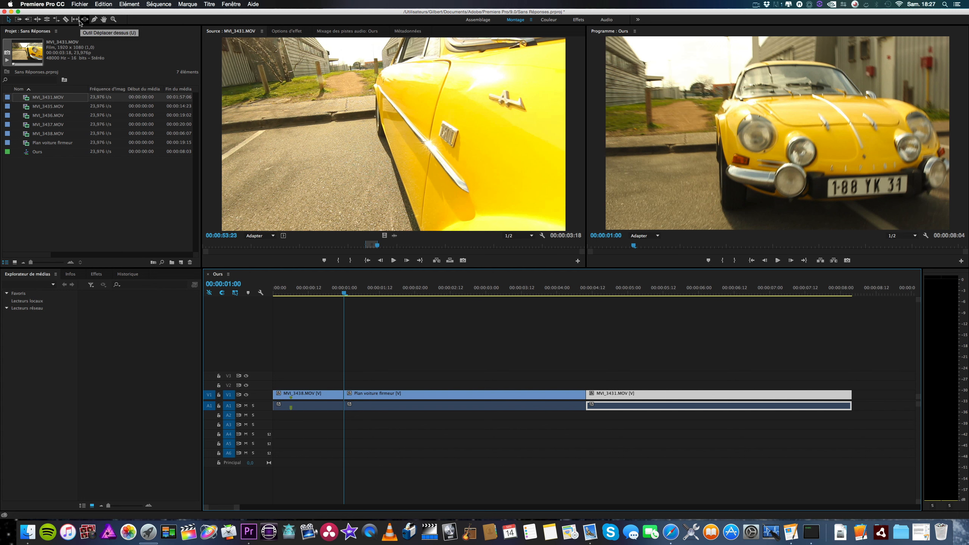
Slide Plan voiture firmeur earlier, then later between its neighbouring clips with the Slide tool, leaving its start at about 00:00:01:11
click(84, 21)
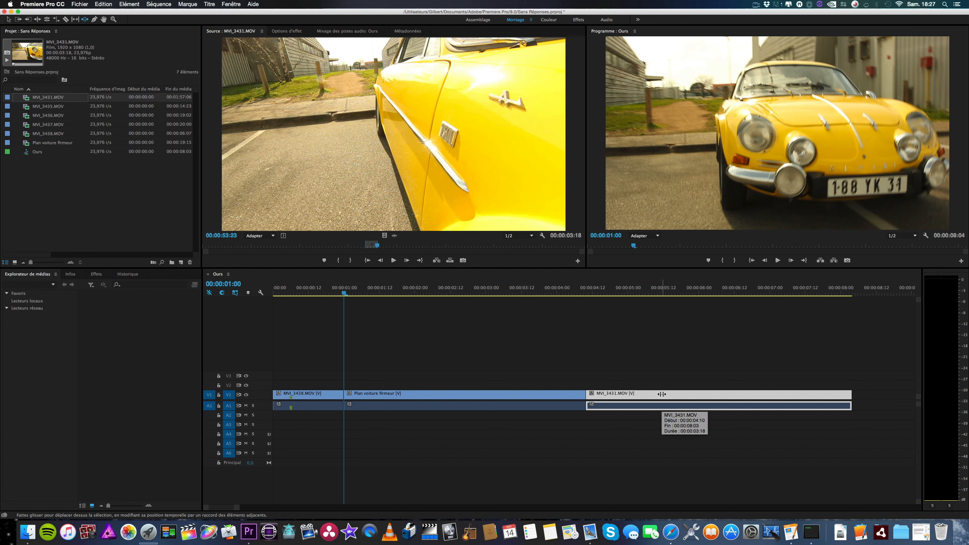
mouse_move(492, 395)
mouse_down()
mouse_move(477, 396)
mouse_move(536, 396)
mouse_move(489, 400)
mouse_up()
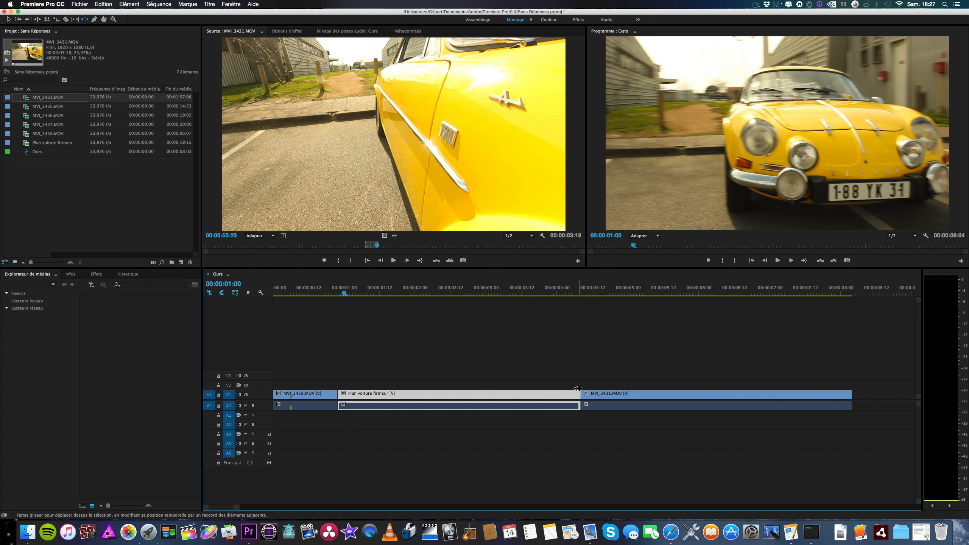
mouse_move(528, 395)
mouse_down()
mouse_move(574, 396)
mouse_move(543, 396)
mouse_up()
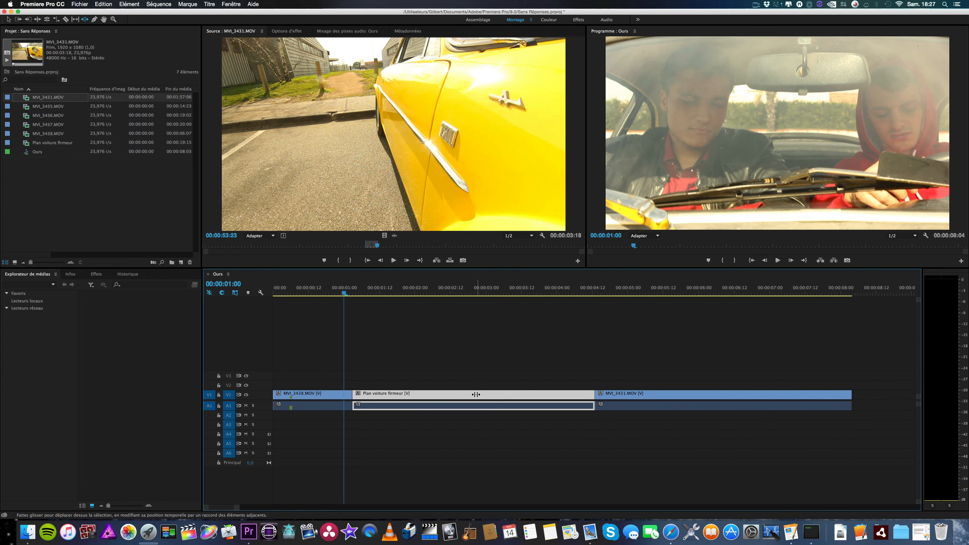
drag(478, 394, 507, 393)
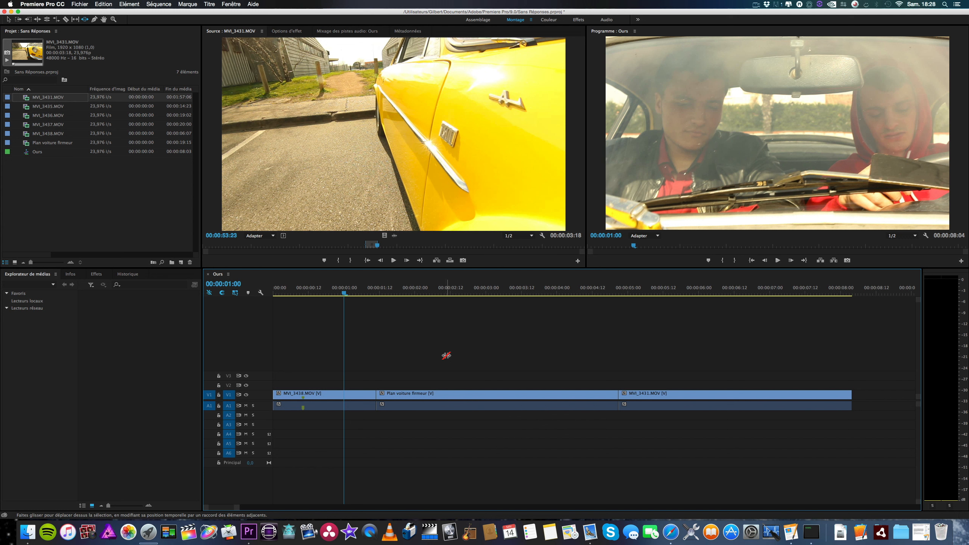
Slip the footage inside Plan voiture firmeur forward and back with the Slip tool to an offset of about -00:00:00:04
click(75, 19)
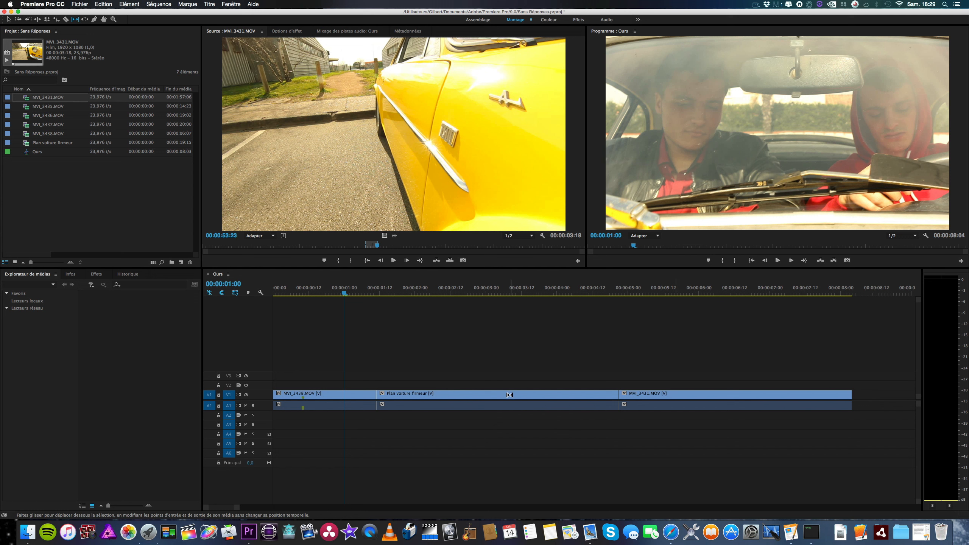
mouse_move(510, 394)
mouse_down()
mouse_move(489, 394)
mouse_move(529, 392)
mouse_move(477, 396)
mouse_move(517, 397)
mouse_up()
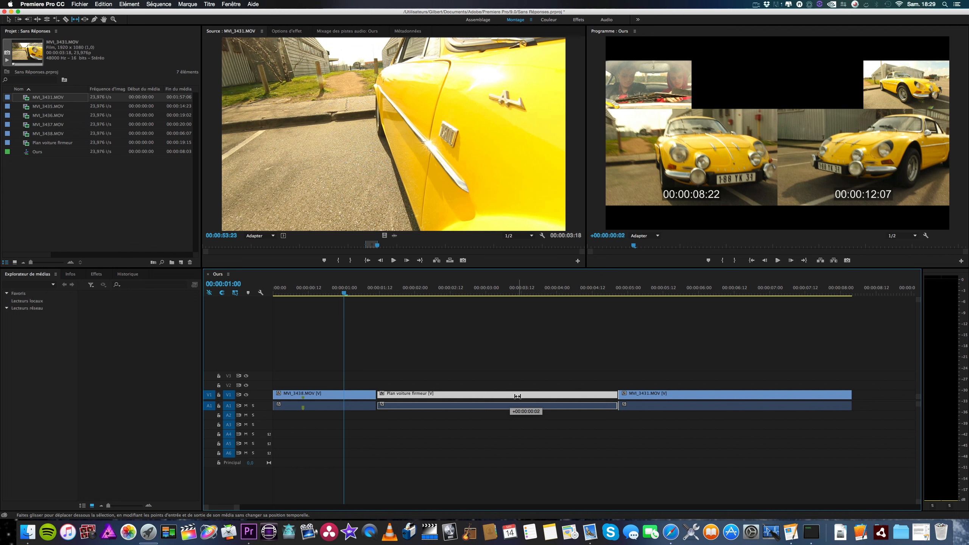
mouse_move(518, 397)
mouse_down()
mouse_move(462, 403)
mouse_move(502, 404)
mouse_up()
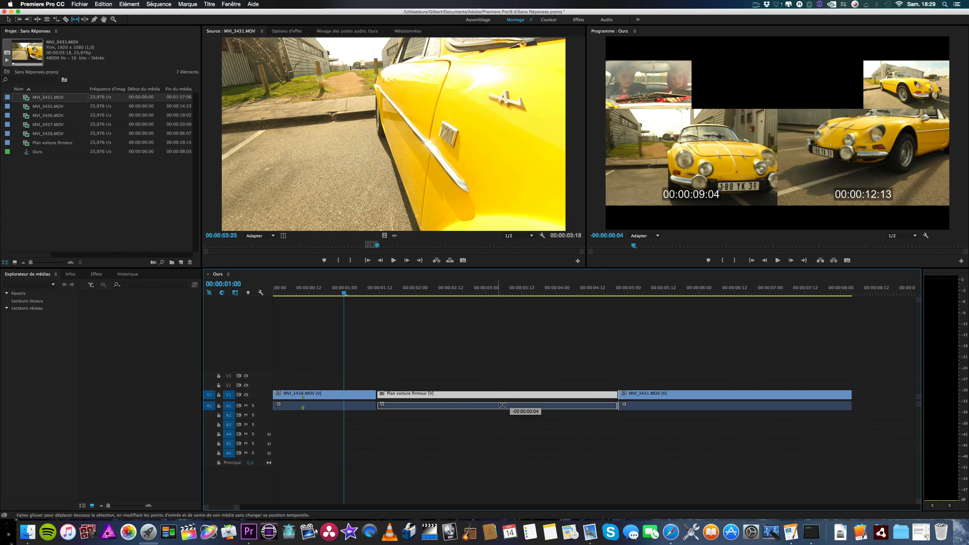
Return to the Selection tool, place the playhead at 00:00:06:01 and select MVI_3431.MOV in the sequence
key(v)
click(702, 293)
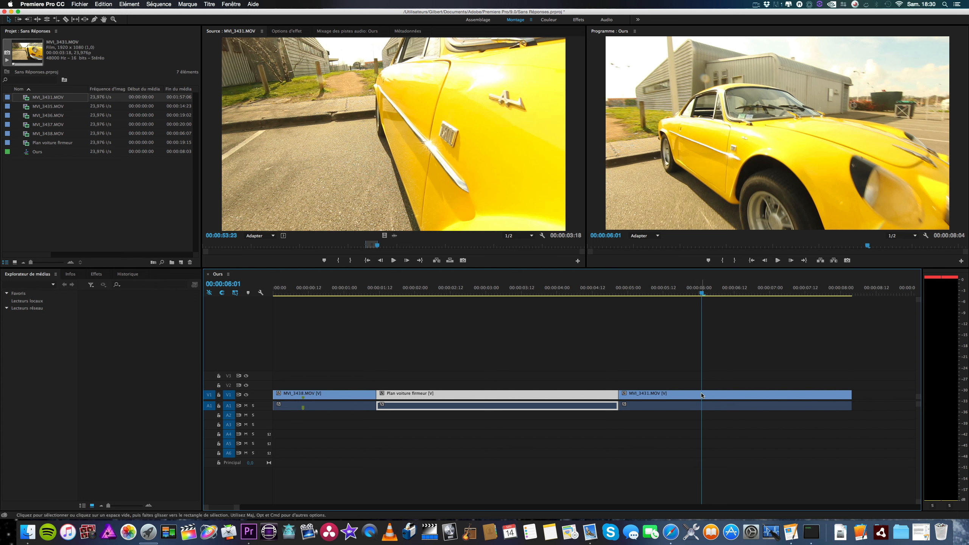
click(668, 397)
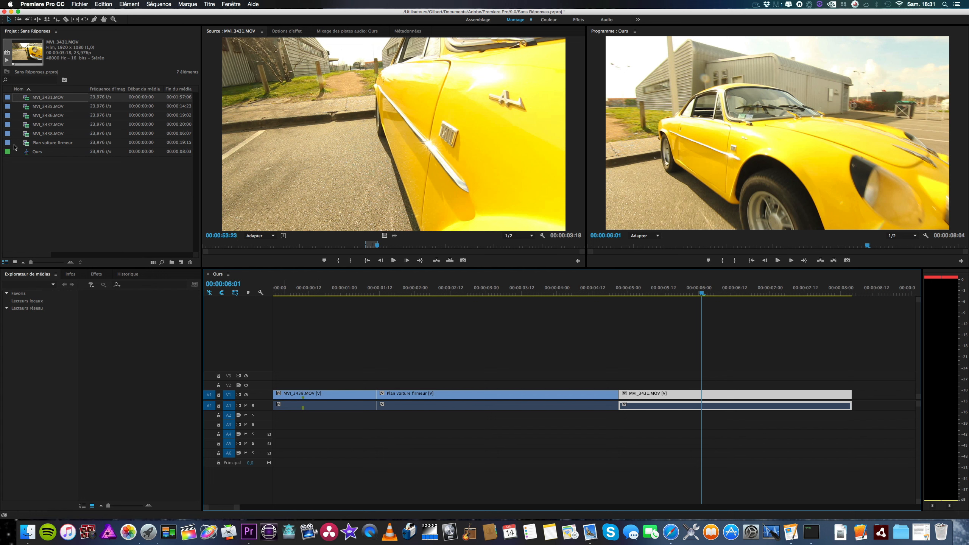
Import the audio file "COMMANDER SHEPARD - The song (OFFICIAL VIDEO) by Miracle Of Sound.m4a" from the Vidéos folder into the project
right_click(34, 180)
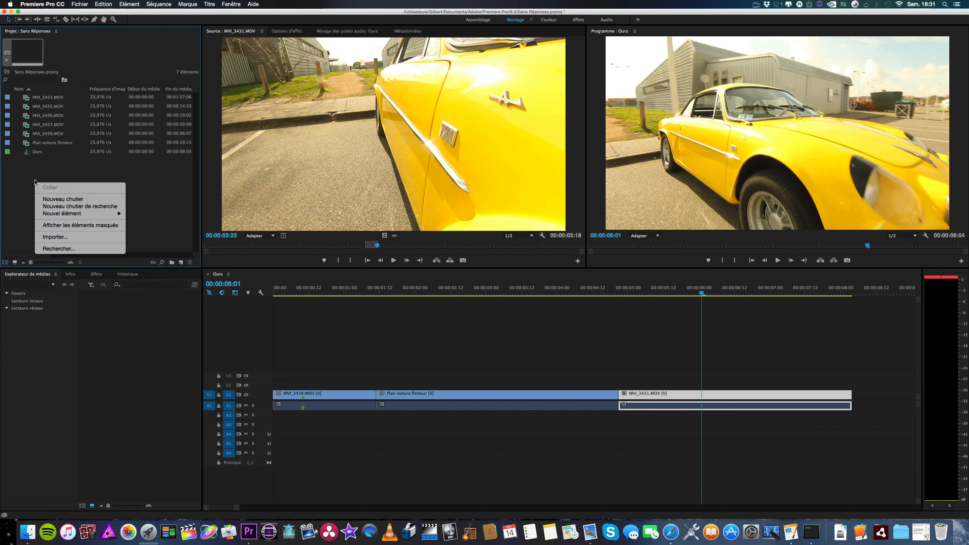
click(55, 237)
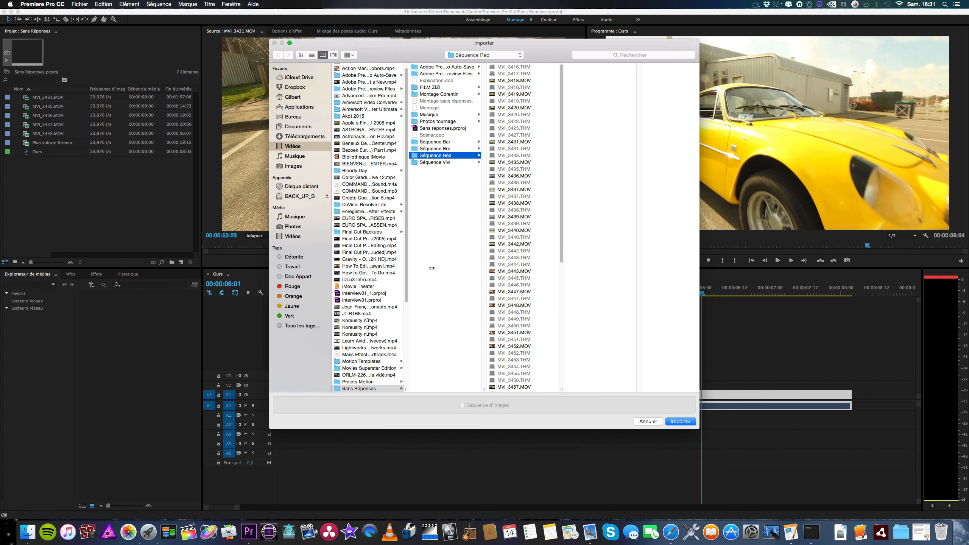
scroll(392, 293, up, 1)
click(390, 190)
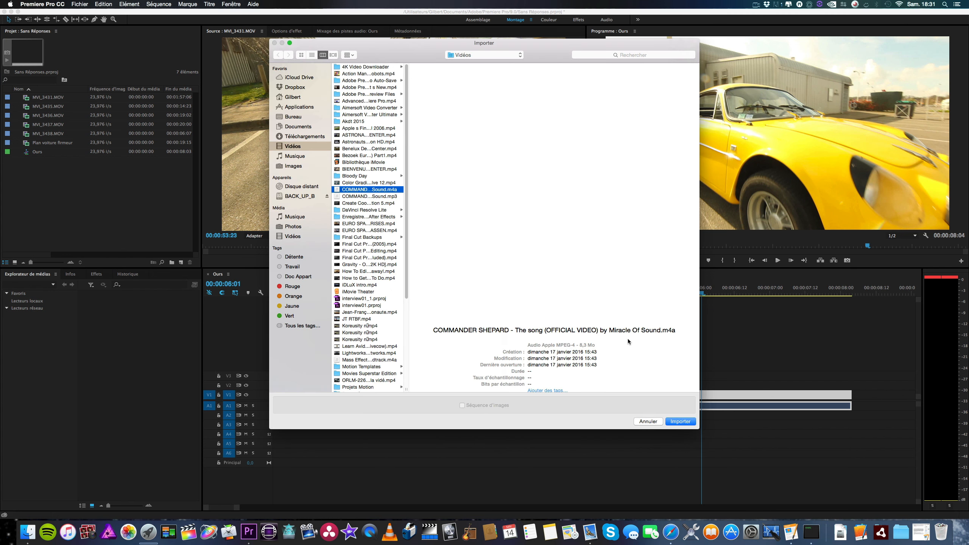
click(681, 421)
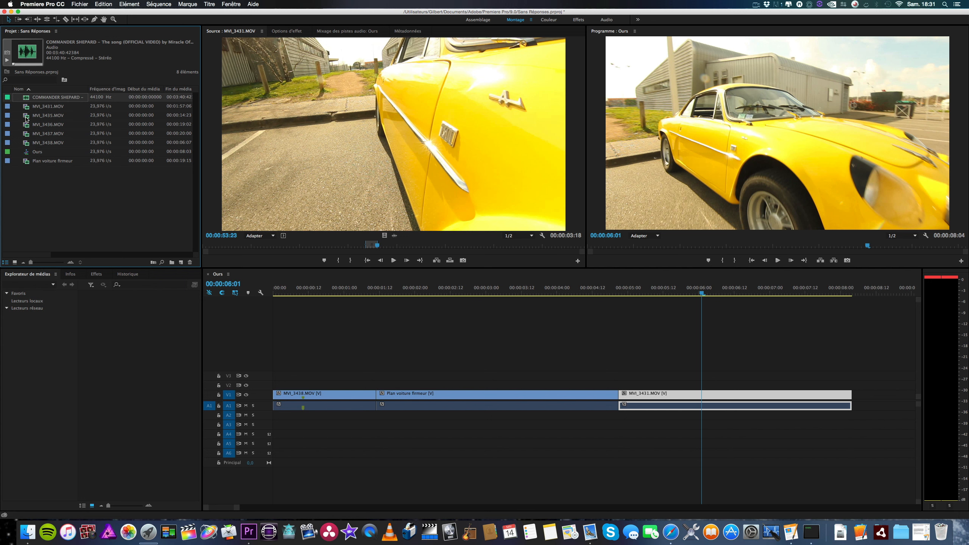
Open MVI_3435.MOV in the source monitor and select the sequence clips in turn to examine their linked picture and sound
double_click(26, 116)
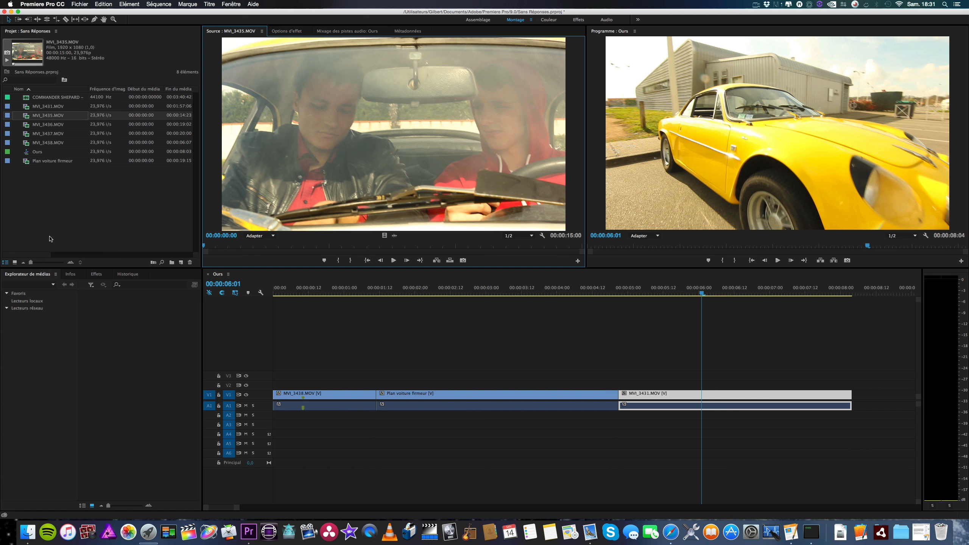
click(306, 406)
click(407, 407)
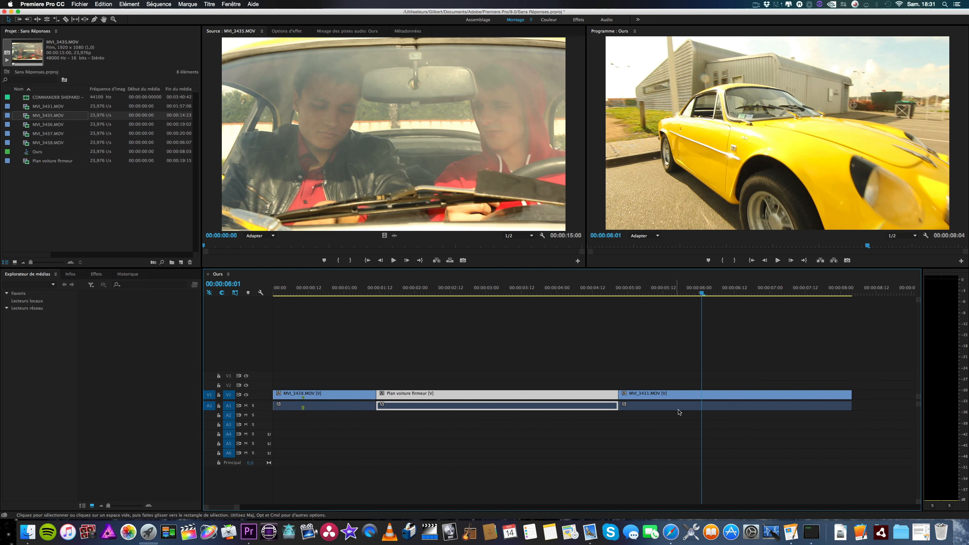
click(694, 407)
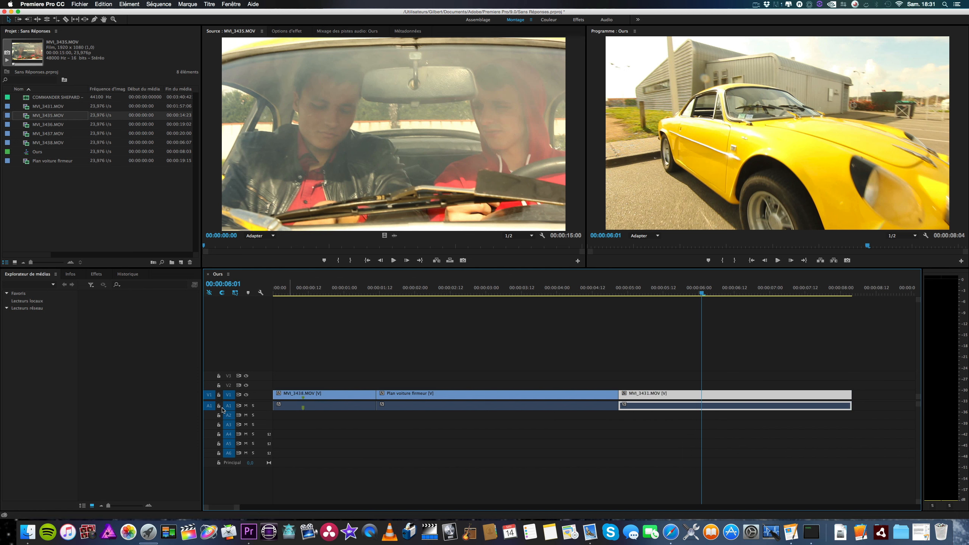
click(353, 398)
click(459, 399)
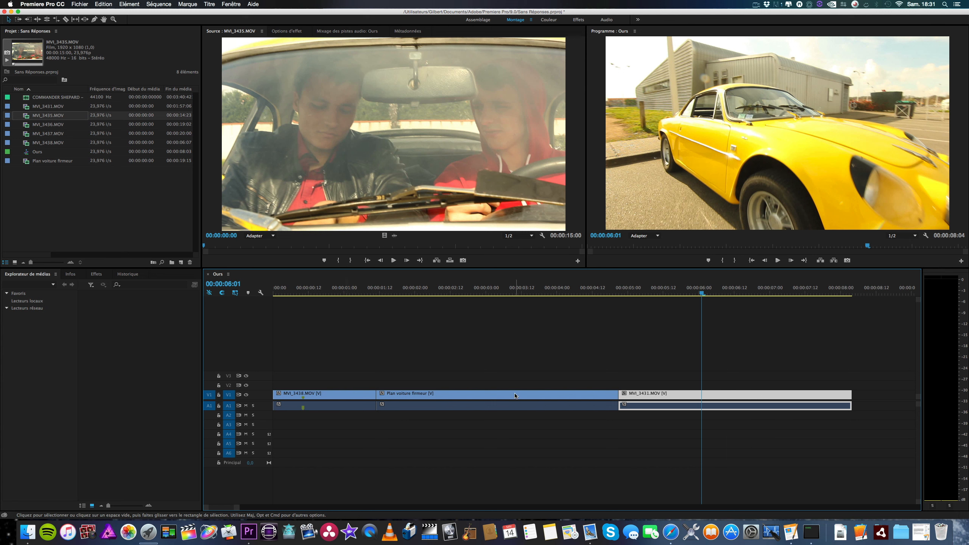
click(515, 395)
click(330, 394)
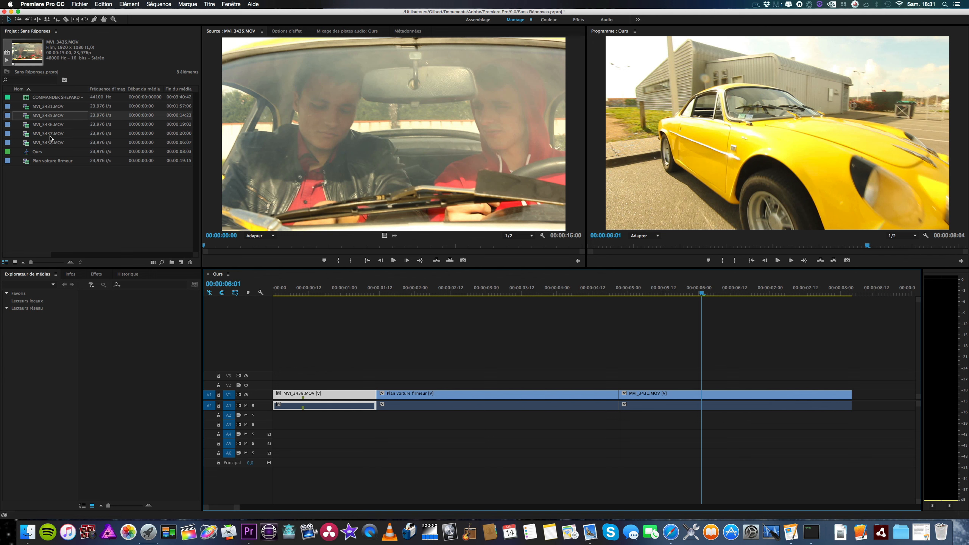
Open the imported COMMANDER SHEPARD song in the source monitor to show its stereo waveform
double_click(27, 98)
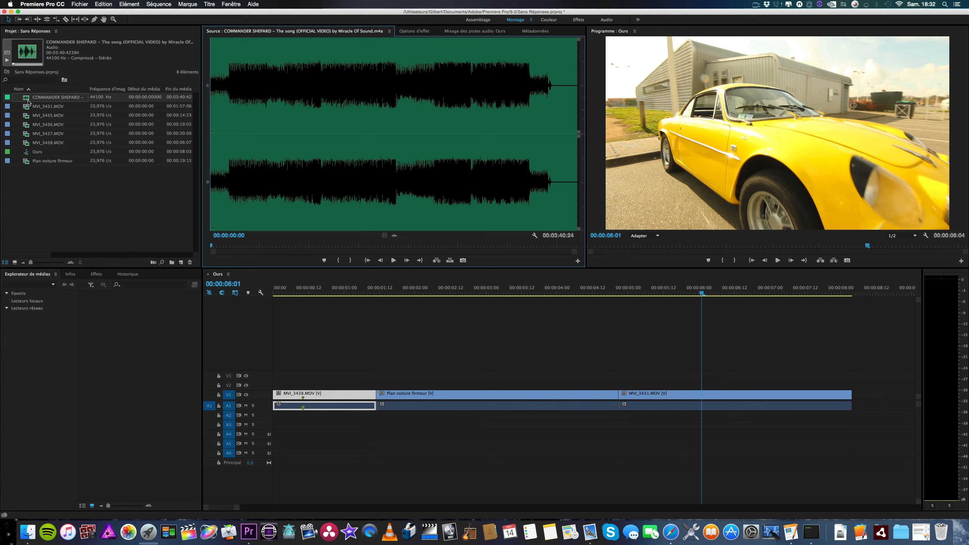
Place the COMMANDER SHEPARD song at the start of audio track A3 and cut away everything beyond the end of the last video clip
drag(27, 99, 277, 424)
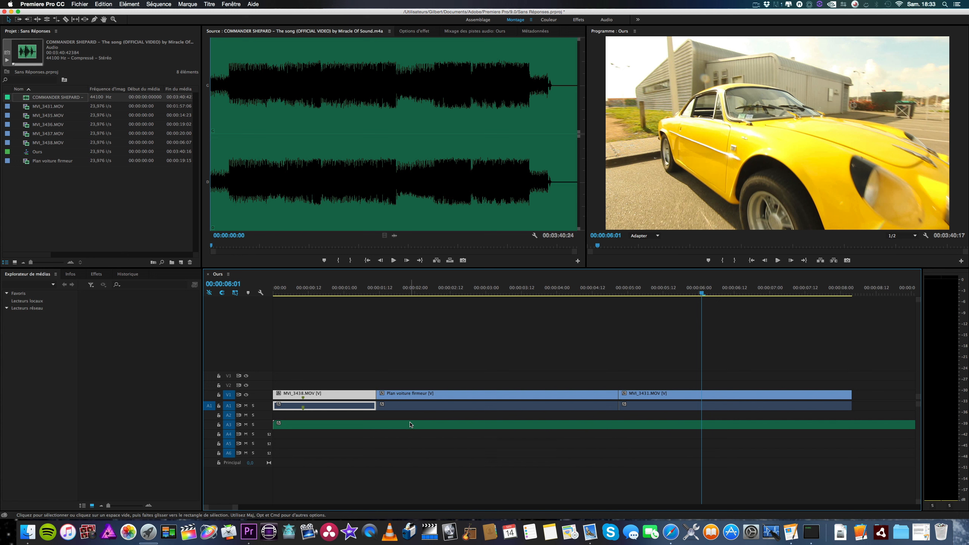
click(686, 424)
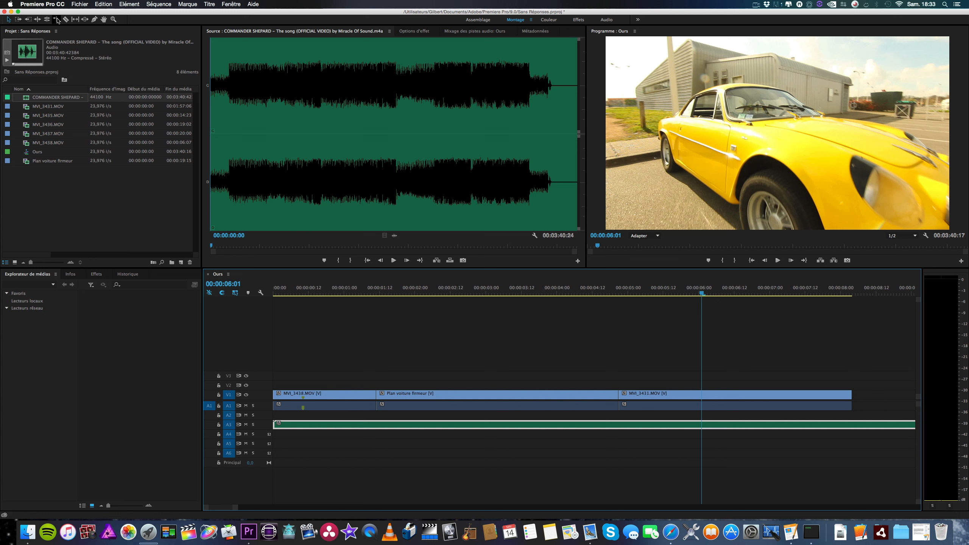
click(66, 19)
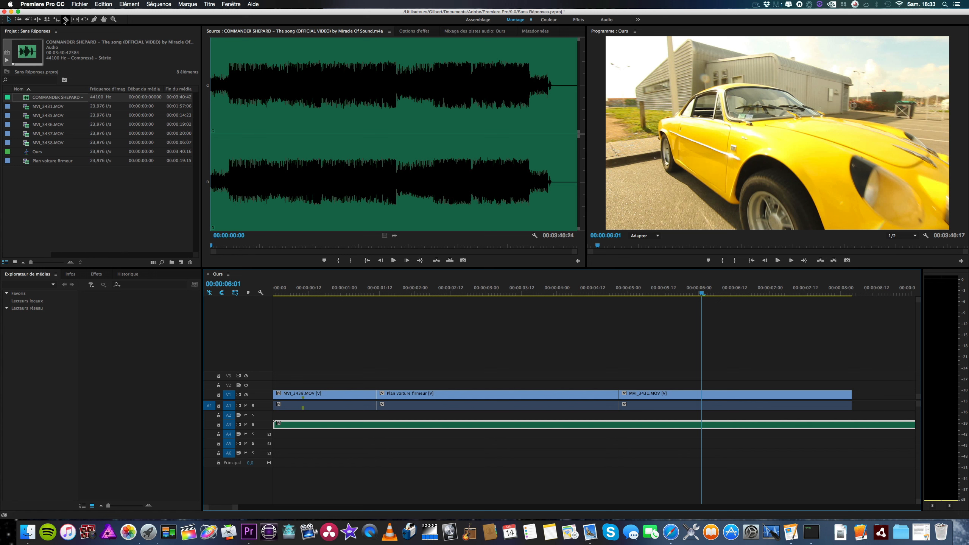
click(853, 425)
key(a)
click(9, 20)
click(867, 424)
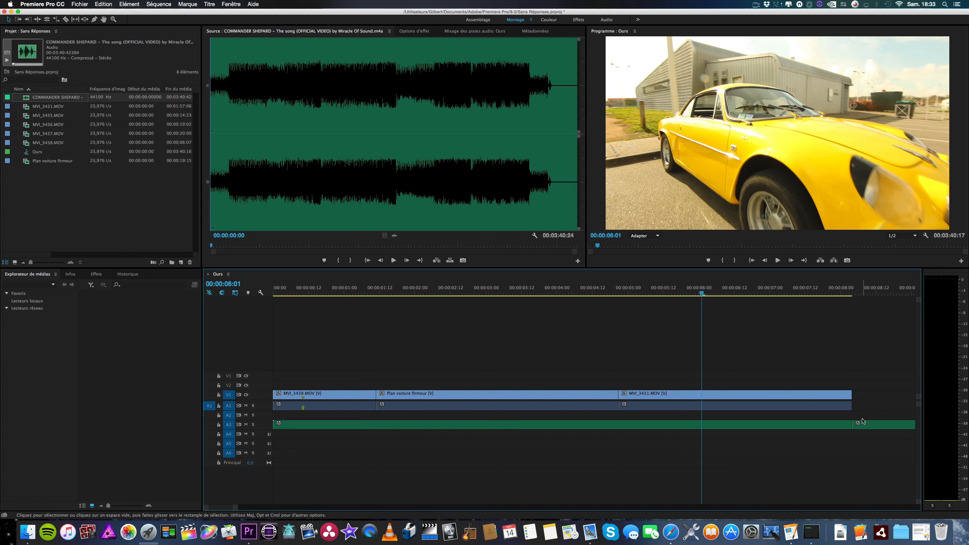
key(Delete)
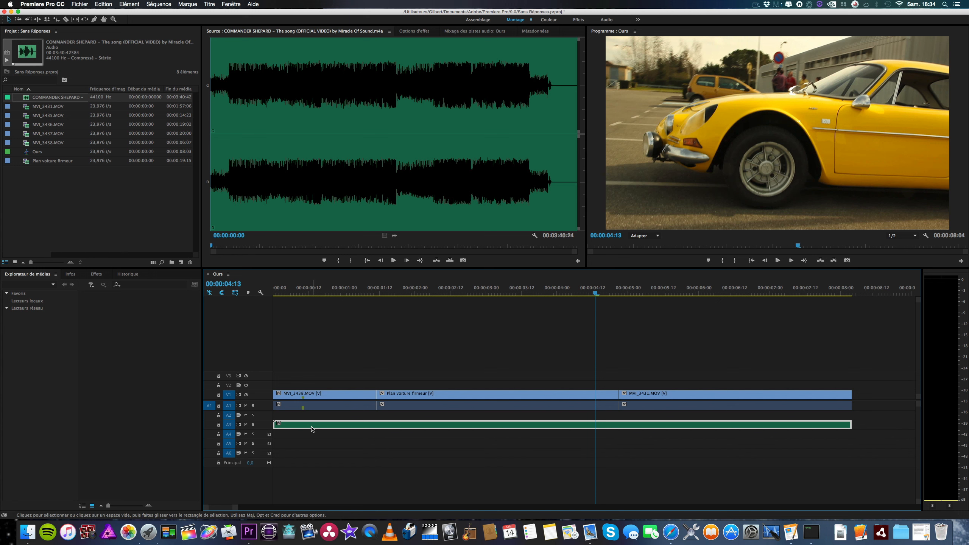
Examine the track faders in the audio track mixer for Ours, return to the song's source waveform and inspect the song on A3
click(118, 213)
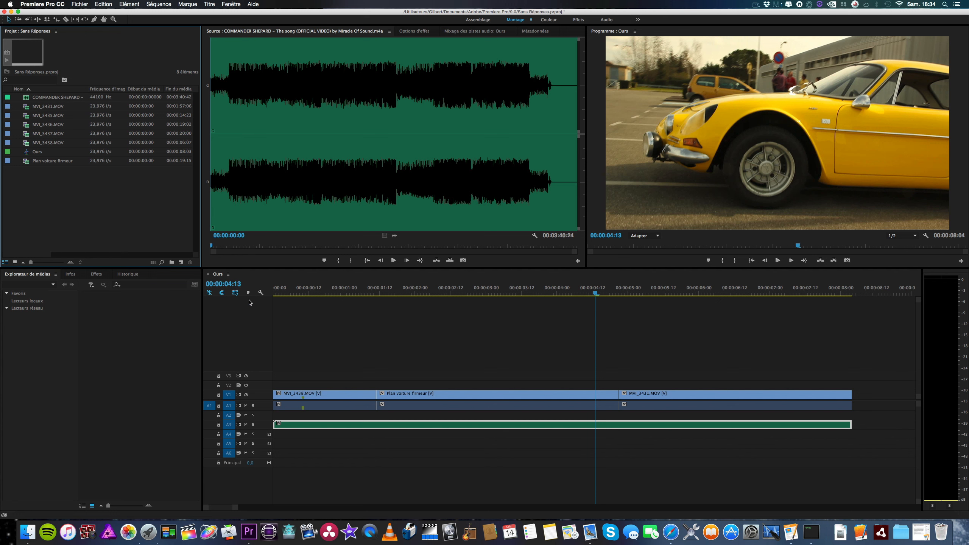
click(335, 346)
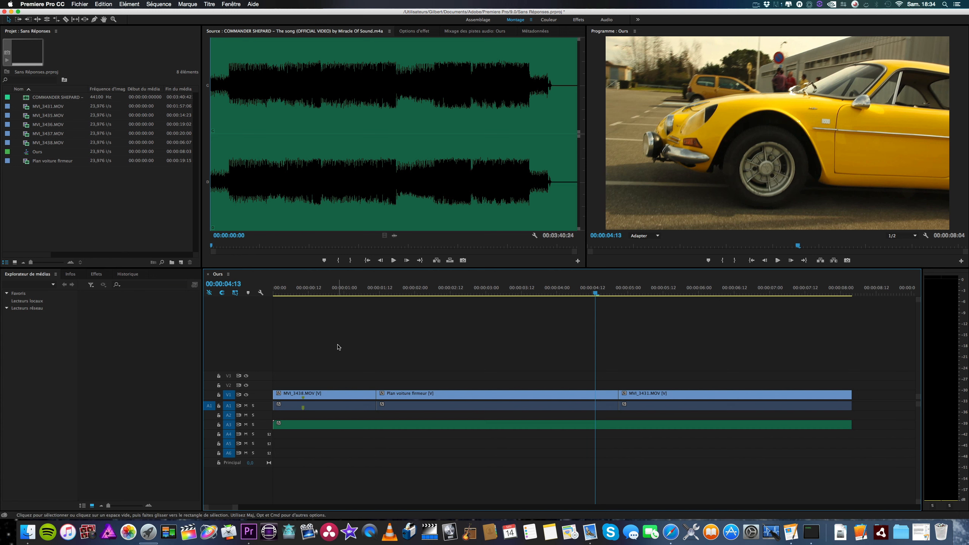
click(475, 32)
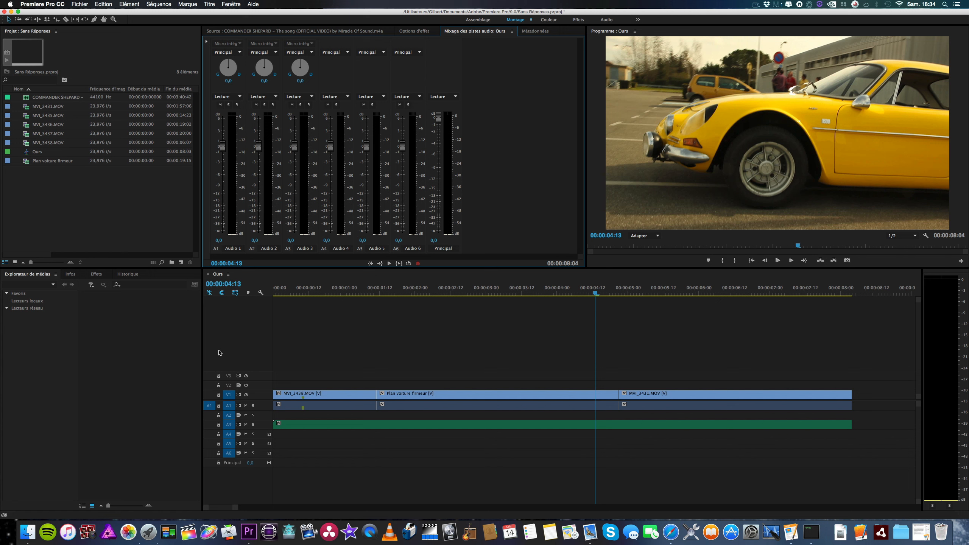
key(super+s)
drag(258, 146, 228, 147)
click(241, 32)
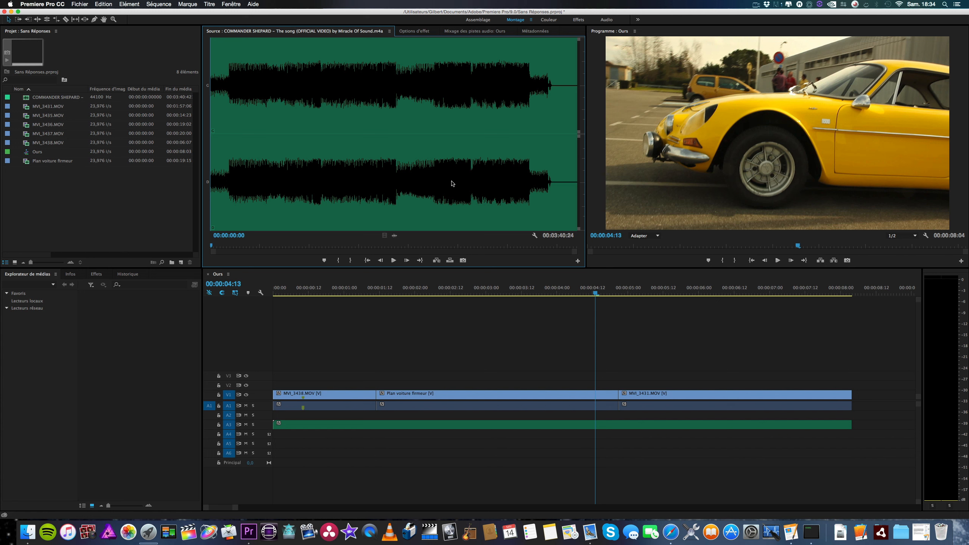
click(309, 424)
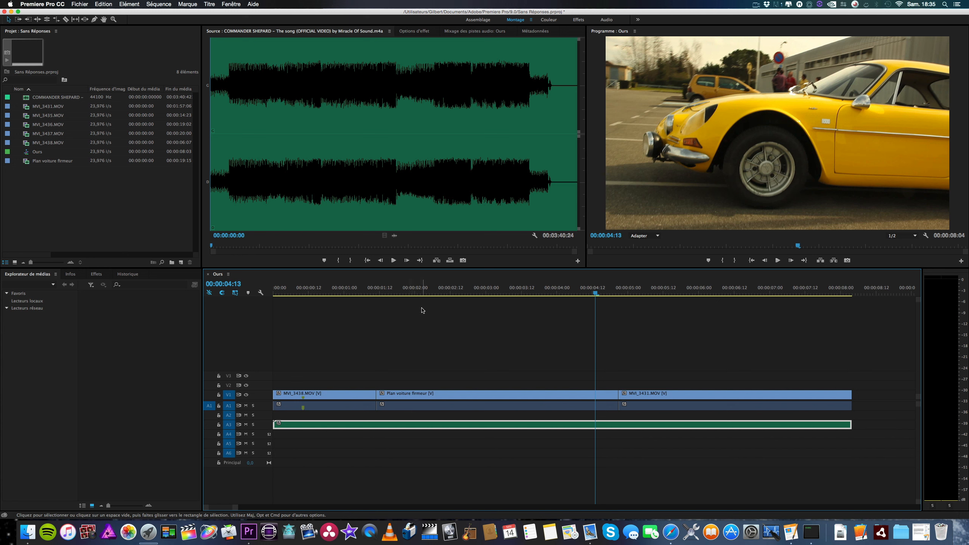
click(525, 347)
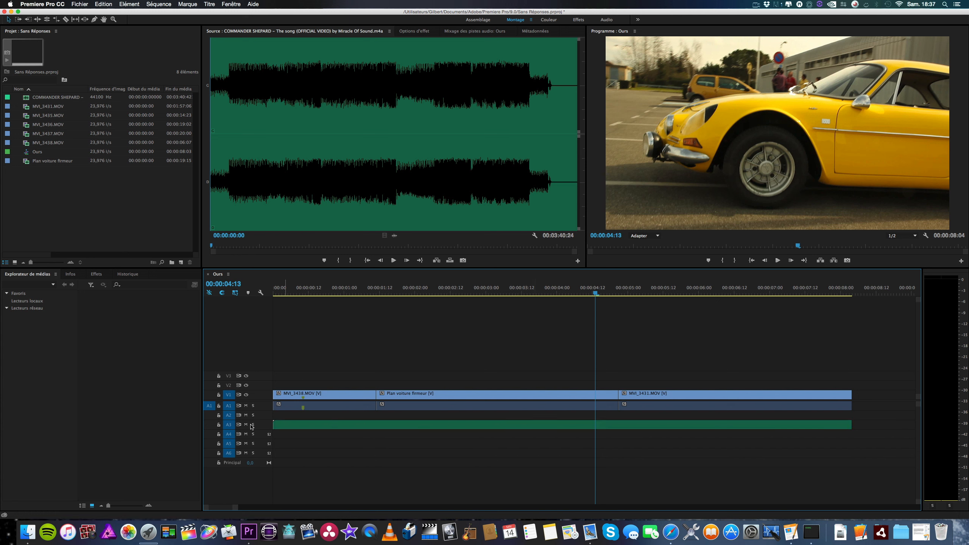
Expand audio track A3 to show its waveform and set it to display track keyframes for Volume
double_click(266, 427)
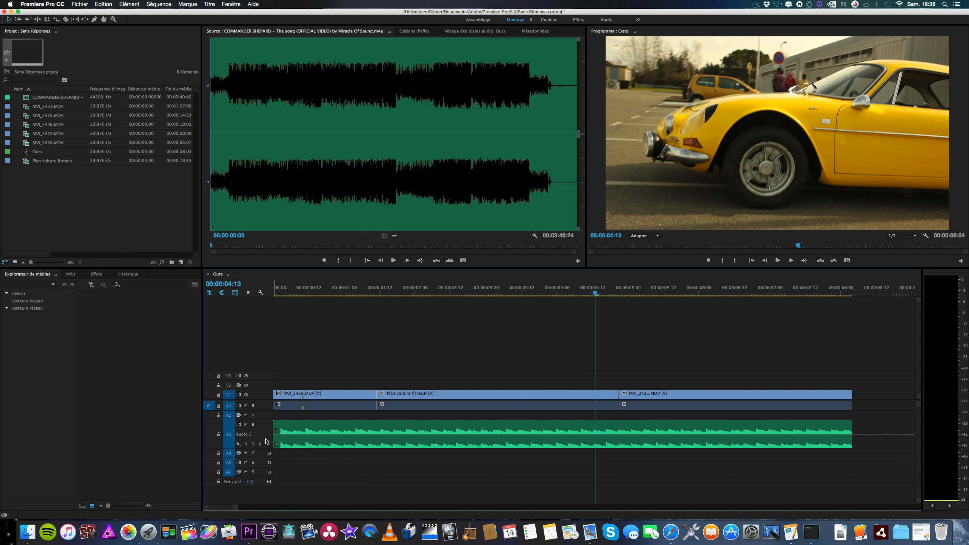
click(240, 445)
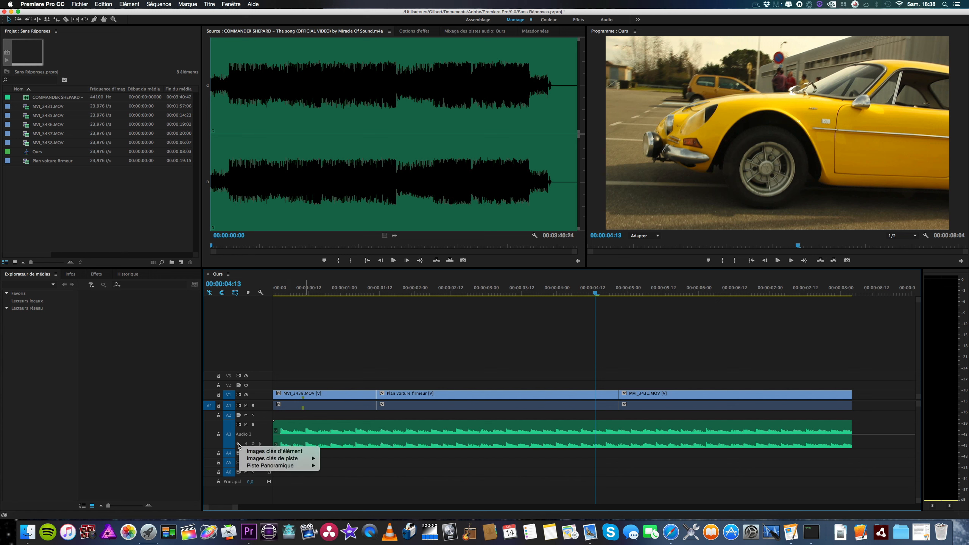
mouse_move(268, 460)
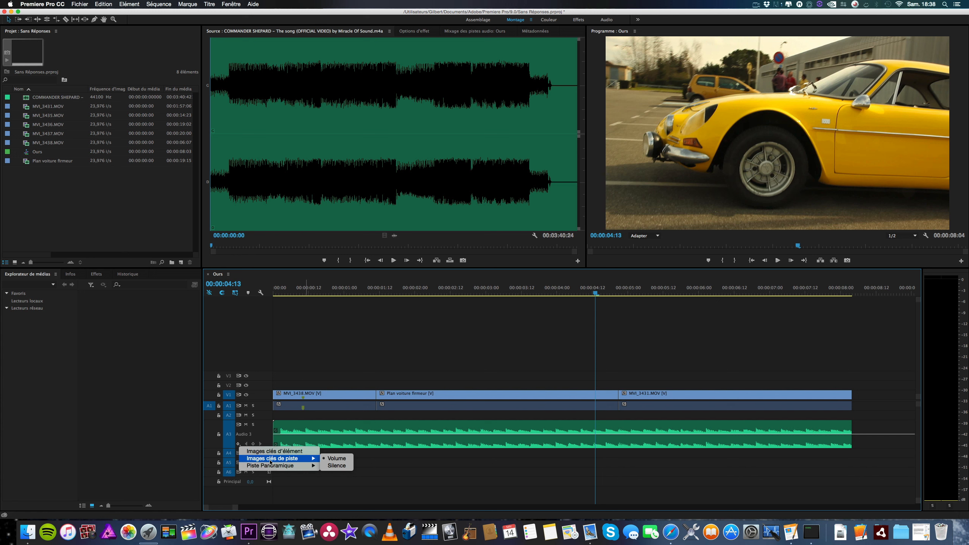
click(336, 459)
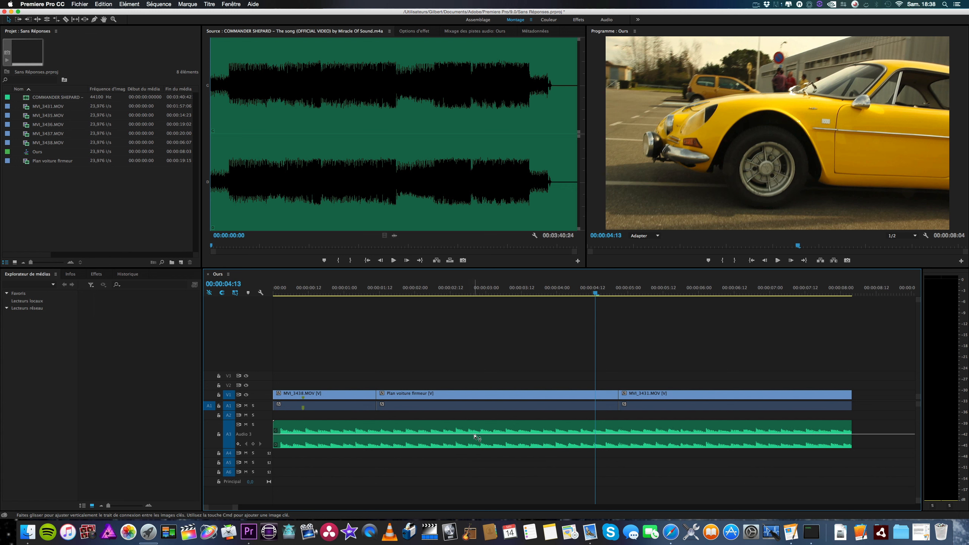
Try the A3 volume line at +2.84 dB, -6.49 dB and fully silent, play the sequence, and return the line to about 0 dB
drag(475, 436, 479, 430)
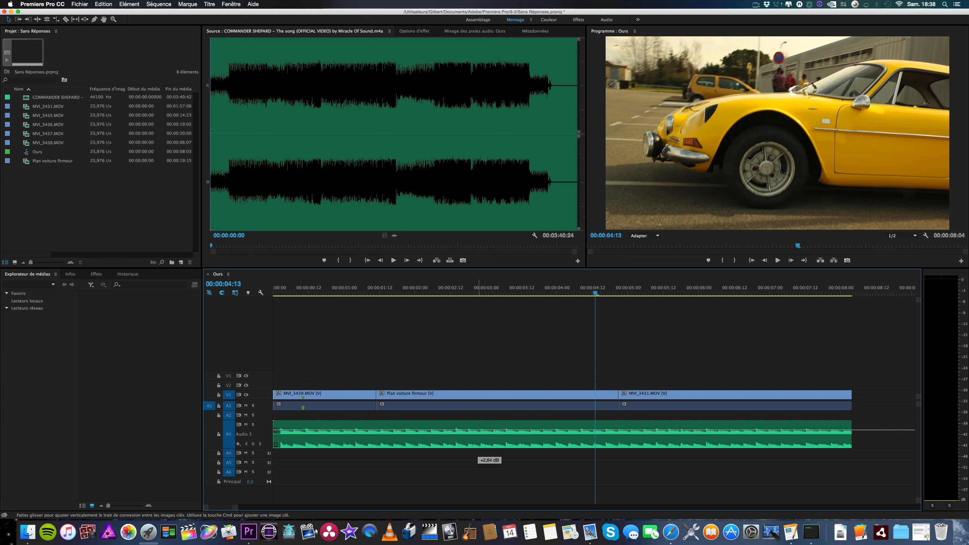
drag(489, 430, 490, 440)
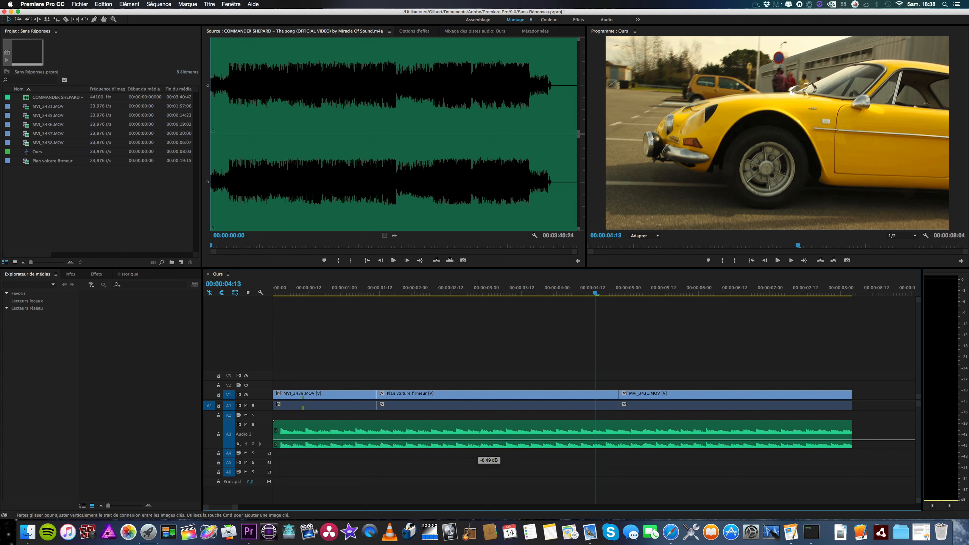
drag(490, 440, 490, 445)
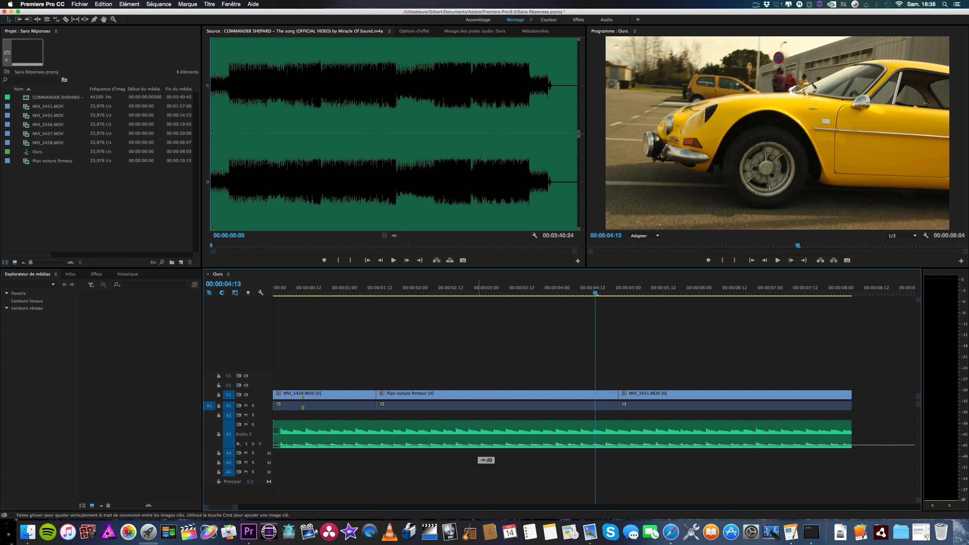
key(space)
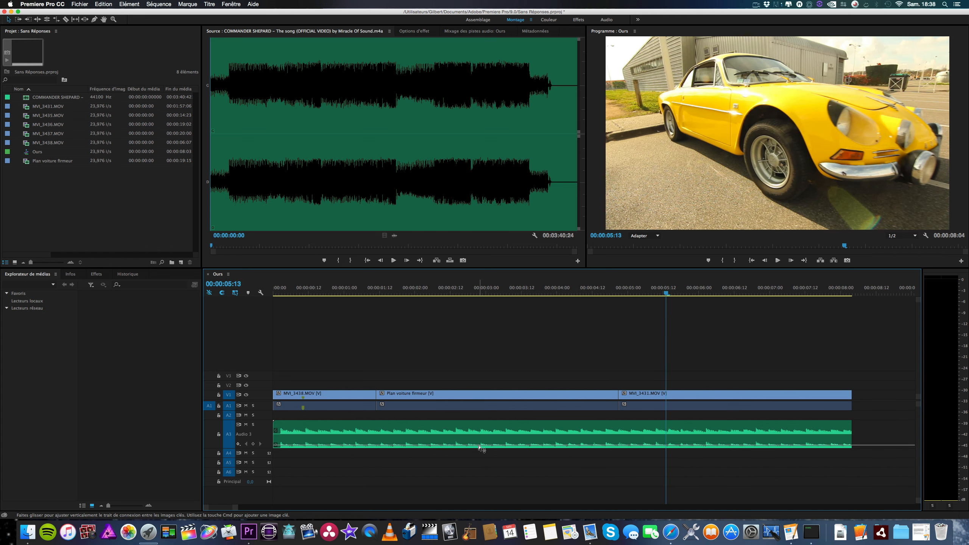
drag(479, 446, 480, 435)
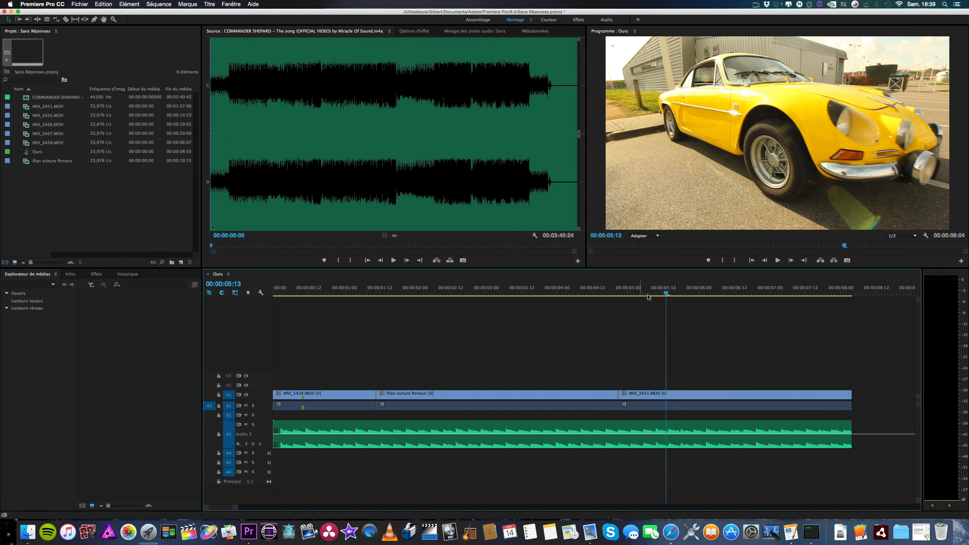
Add track volume keyframes on A3 at 00:00:01:07, 00:00:01:11, 00:00:04:21 and 00:00:05:00
drag(666, 295, 365, 294)
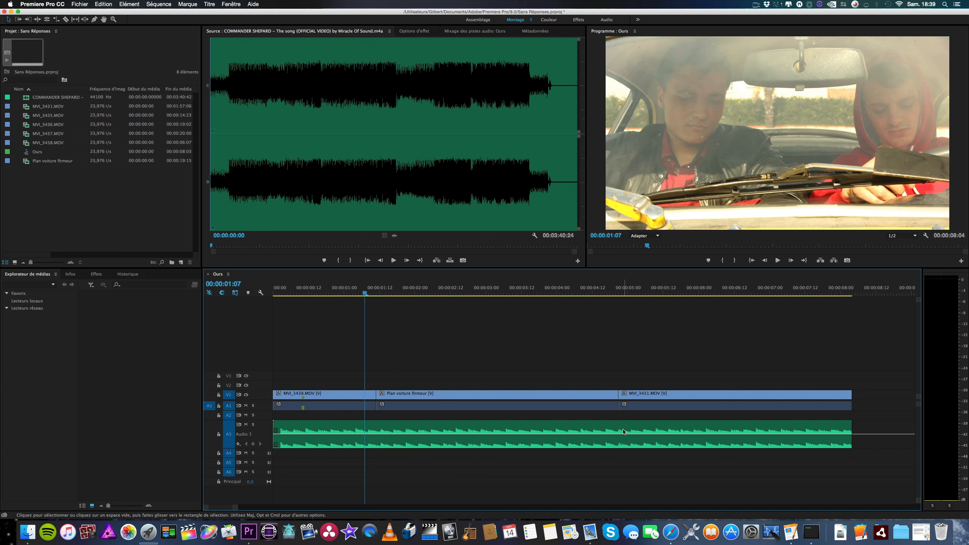
click(253, 444)
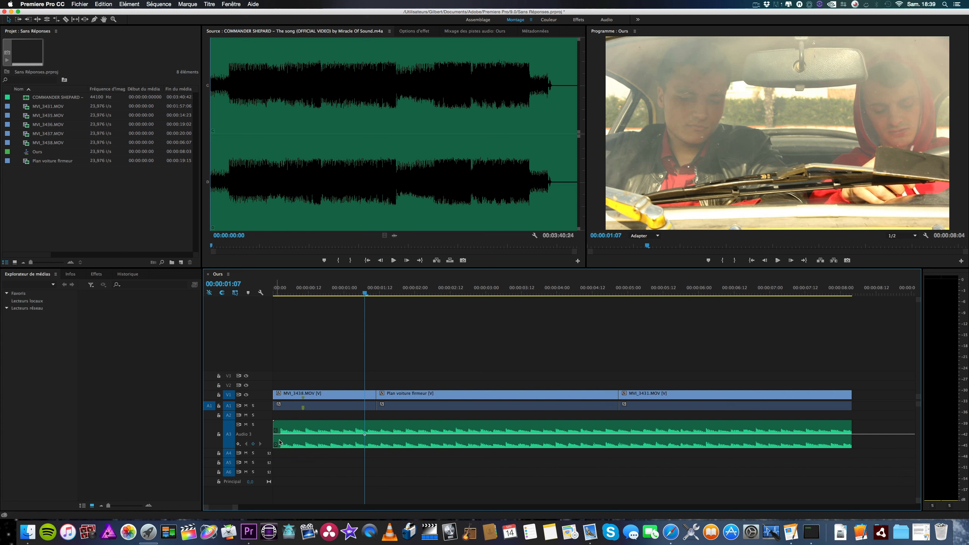
drag(364, 296, 376, 296)
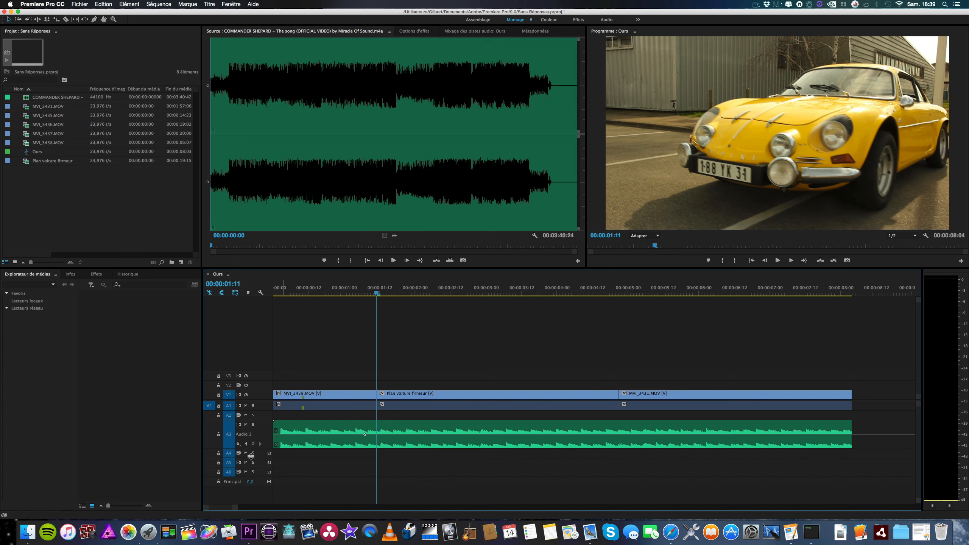
click(253, 443)
drag(377, 293, 619, 321)
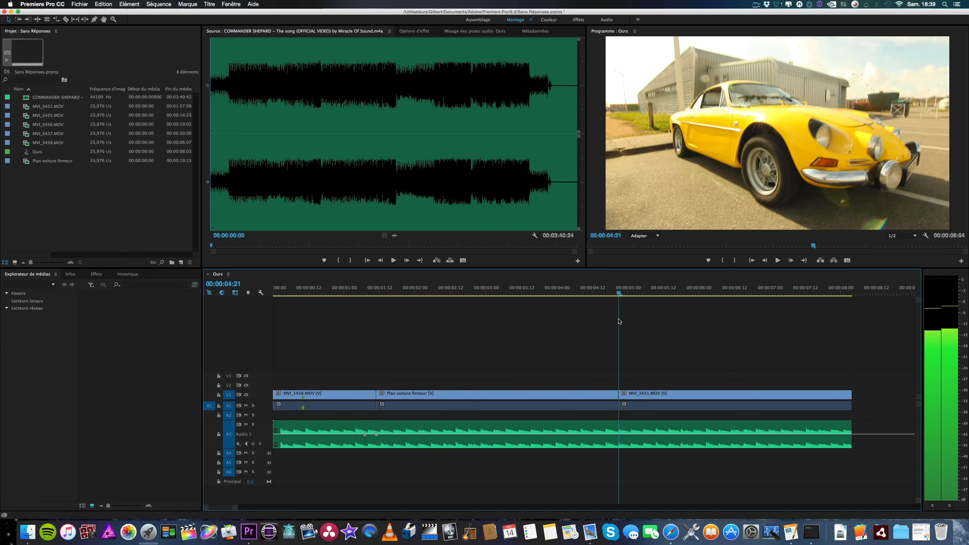
click(253, 443)
drag(619, 293, 628, 293)
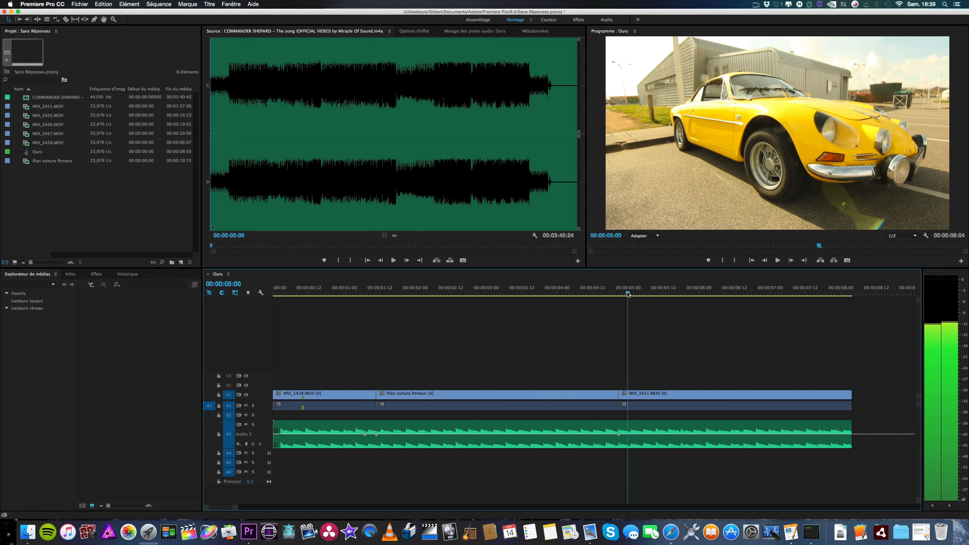
click(253, 443)
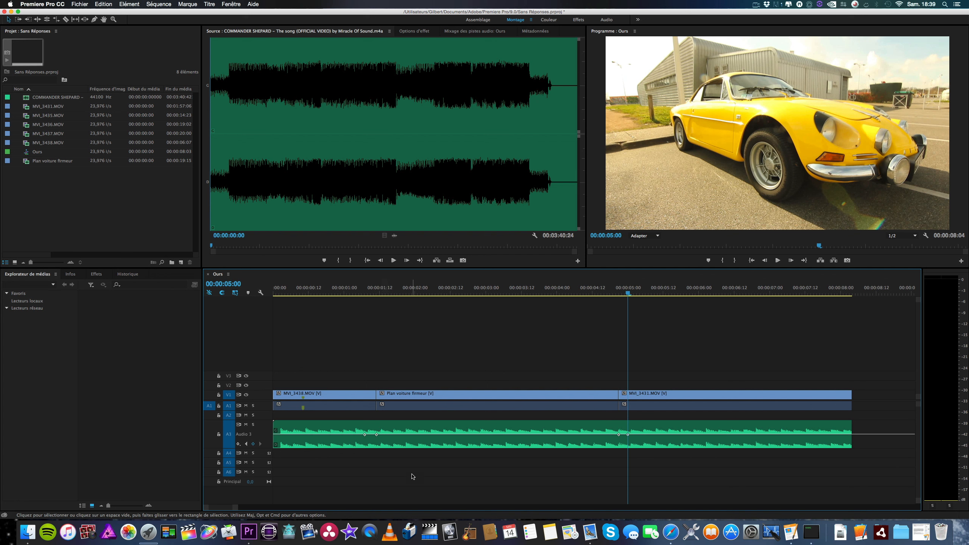
Lower the A3 volume keyframes at 00:00:01:11 and 00:00:04:21 to the same level so the music dips under Plan voiture firmeur
click(377, 436)
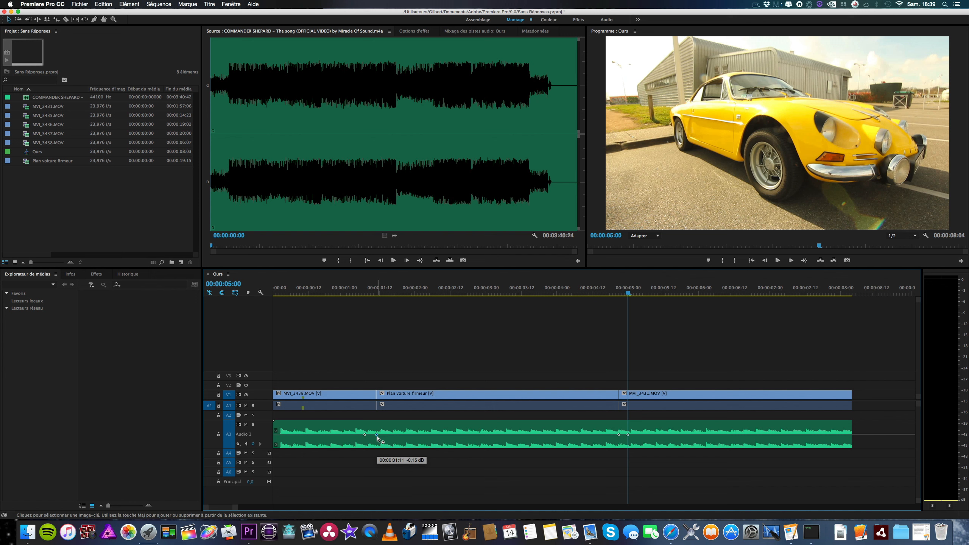
drag(377, 435, 376, 440)
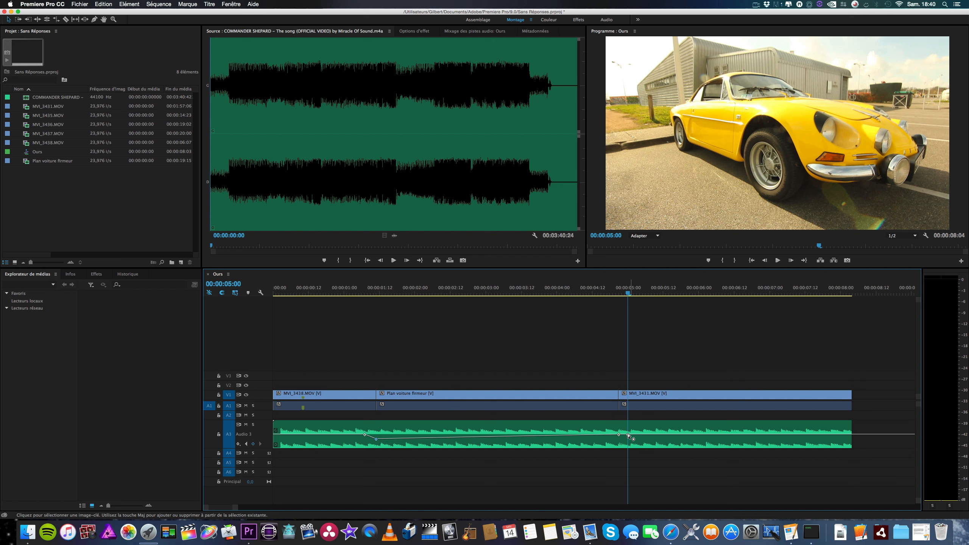
drag(619, 437, 619, 439)
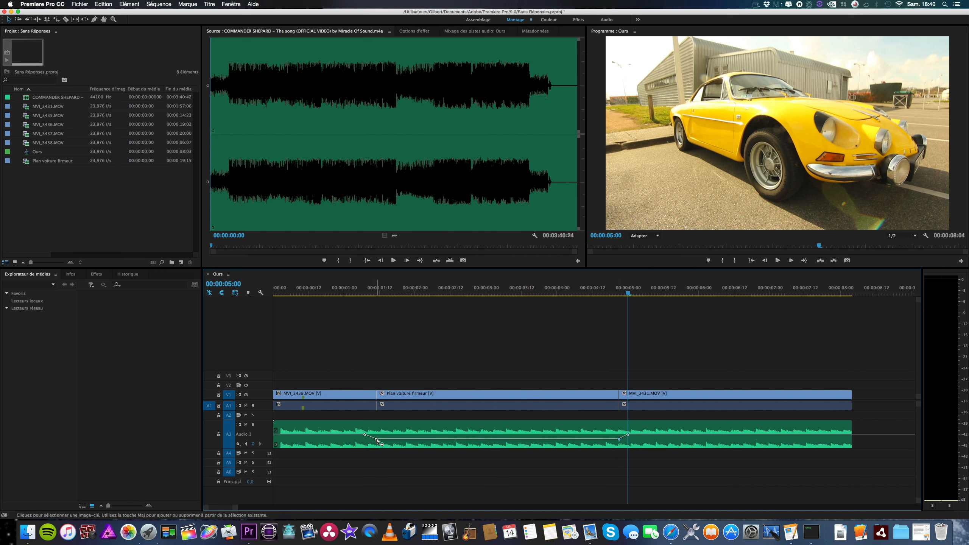
mouse_move(376, 440)
mouse_down()
mouse_move(365, 436)
mouse_move(376, 440)
mouse_up()
click(365, 436)
Play the sequence from just before the first volume keyframe to check the music dip on A3, and point out the lowered section
click(365, 293)
key(space)
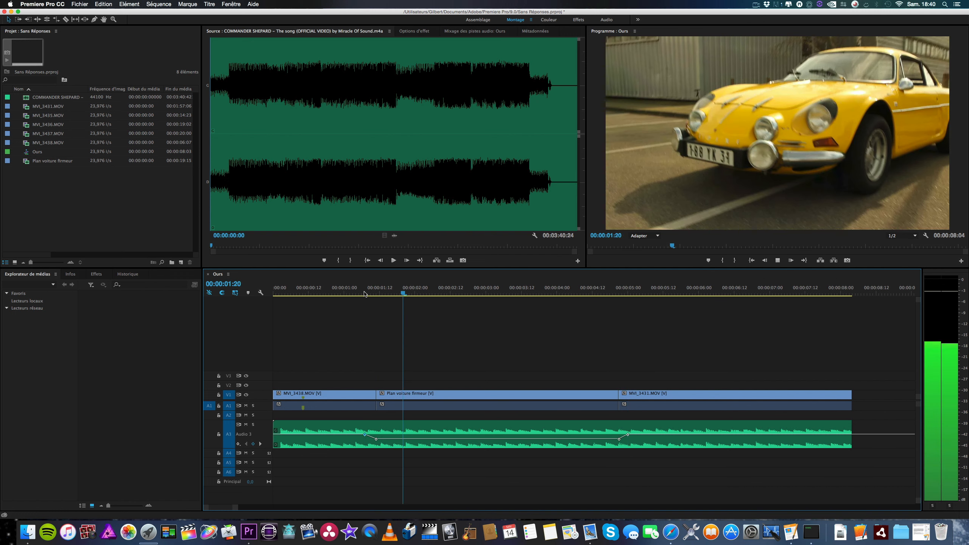
click(341, 293)
key(space)
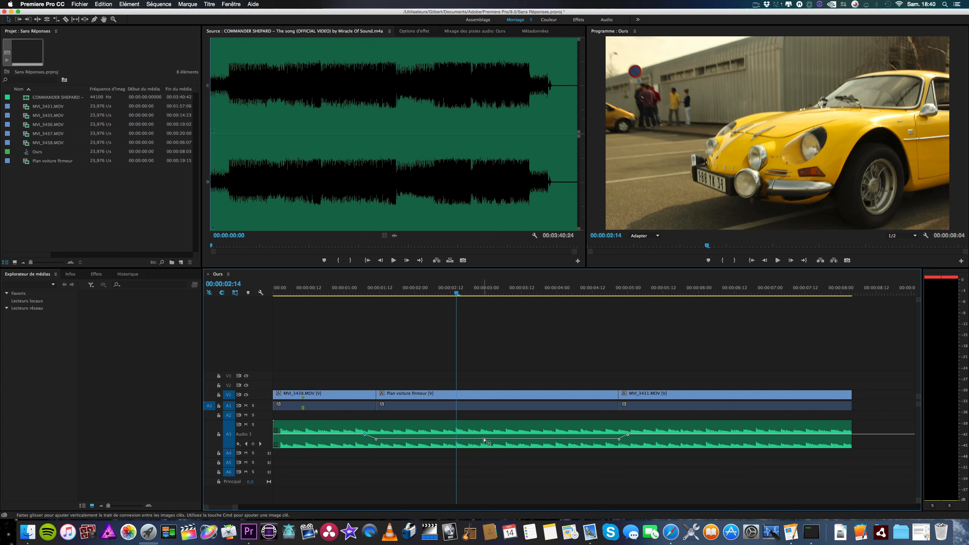
drag(484, 441, 485, 441)
drag(485, 441, 485, 441)
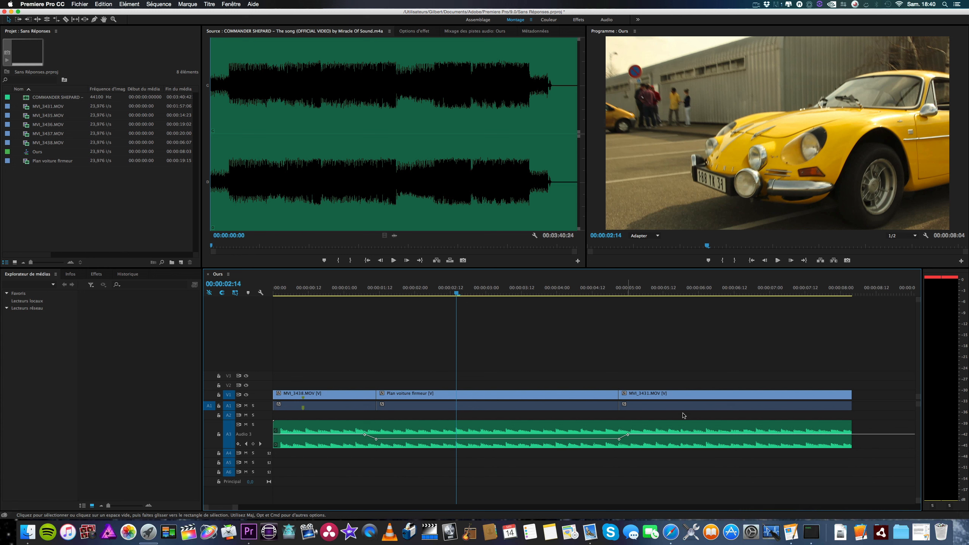
Fade out the A3 music with track volume keyframes at 00:00:07:14 and 00:00:08:04, lowering the last one, and play the ending
click(819, 292)
drag(814, 294, 811, 293)
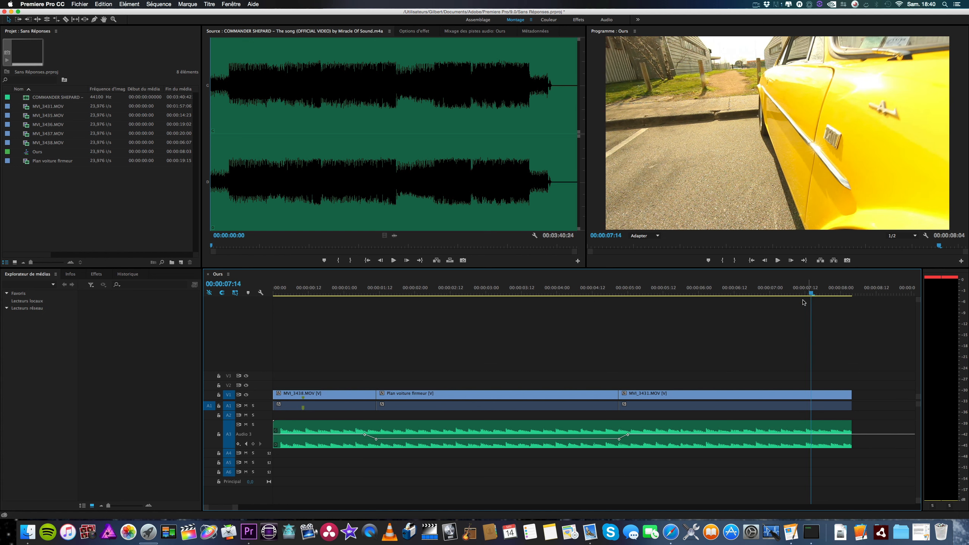
click(253, 444)
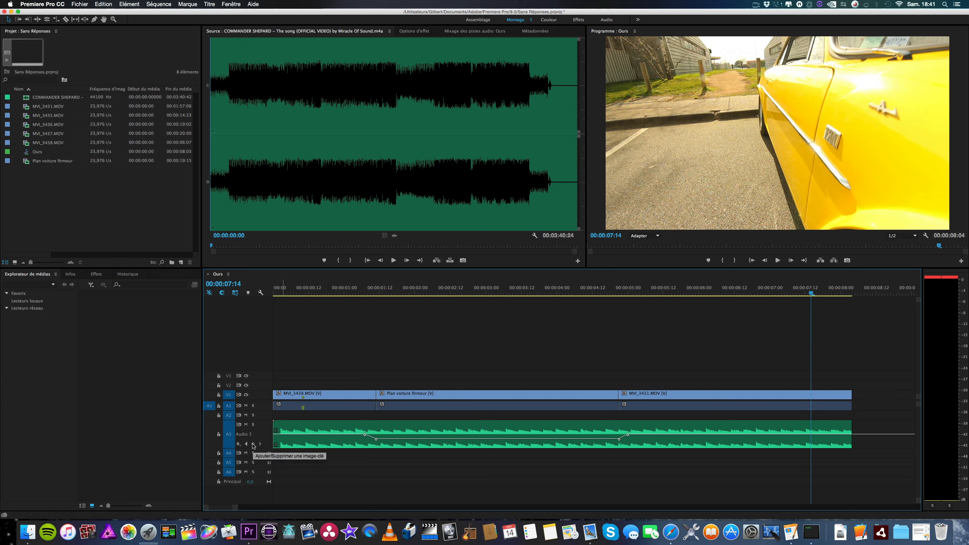
drag(812, 294, 853, 301)
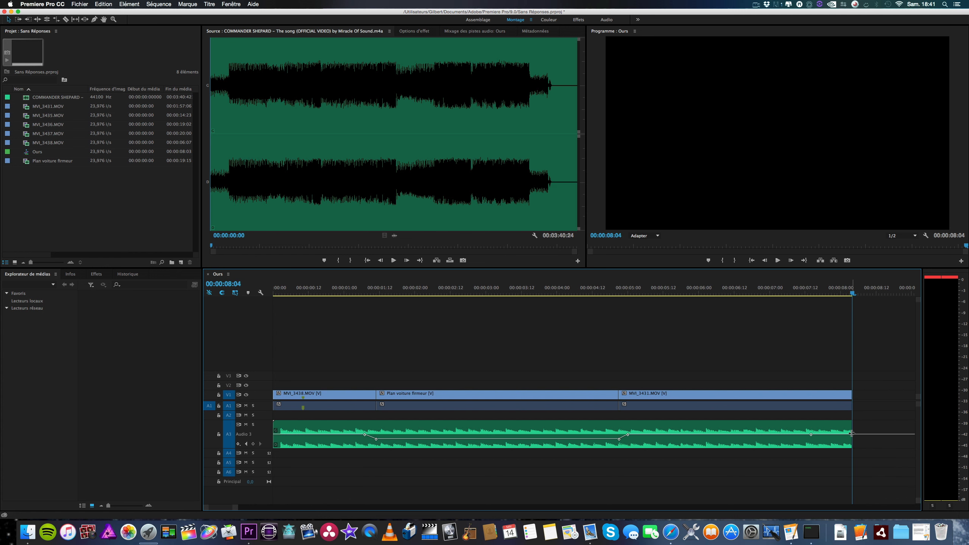
click(254, 444)
drag(854, 435, 853, 446)
drag(850, 294, 810, 295)
key(space)
Try the Fondu exponentiel audio crossfade at the end of the A3 music, and collapse the A3 track
click(98, 276)
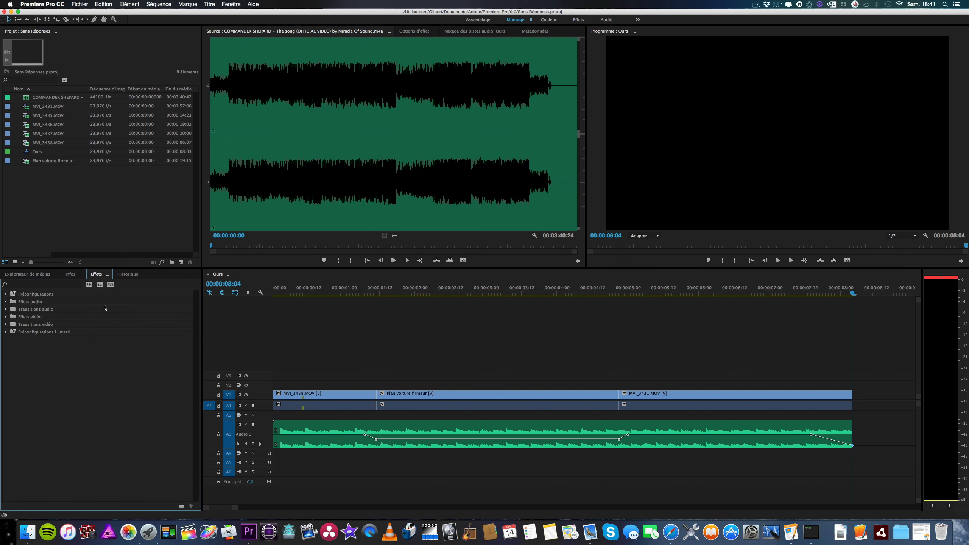
click(5, 310)
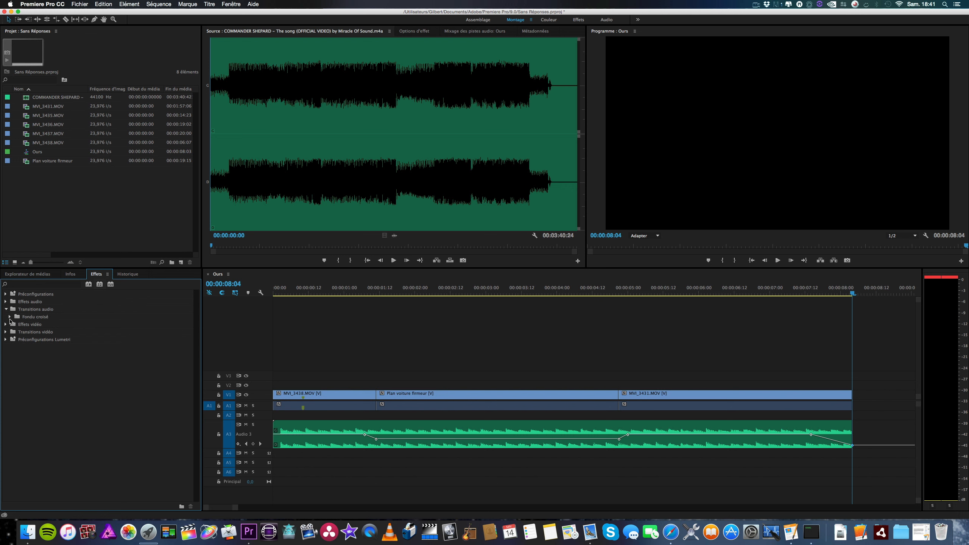
click(10, 318)
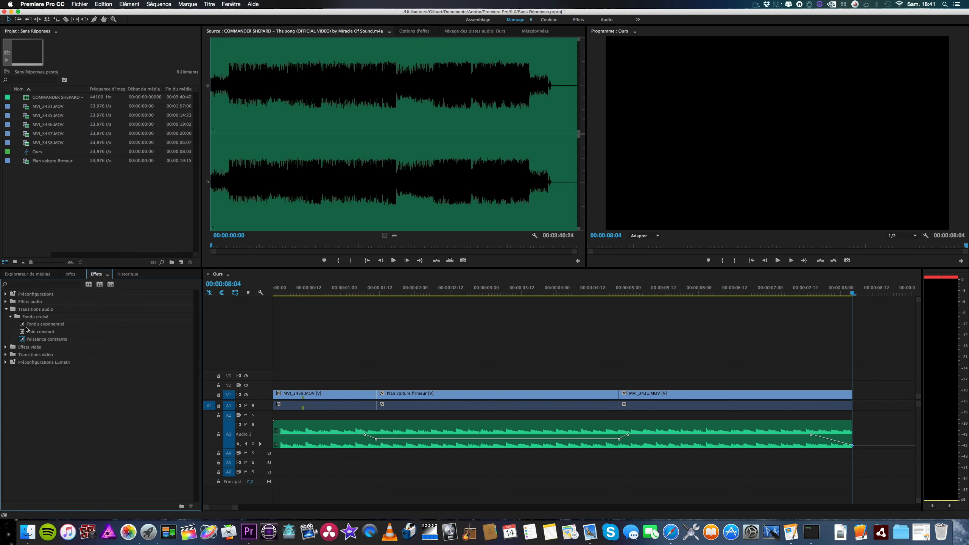
drag(25, 325, 840, 444)
click(264, 431)
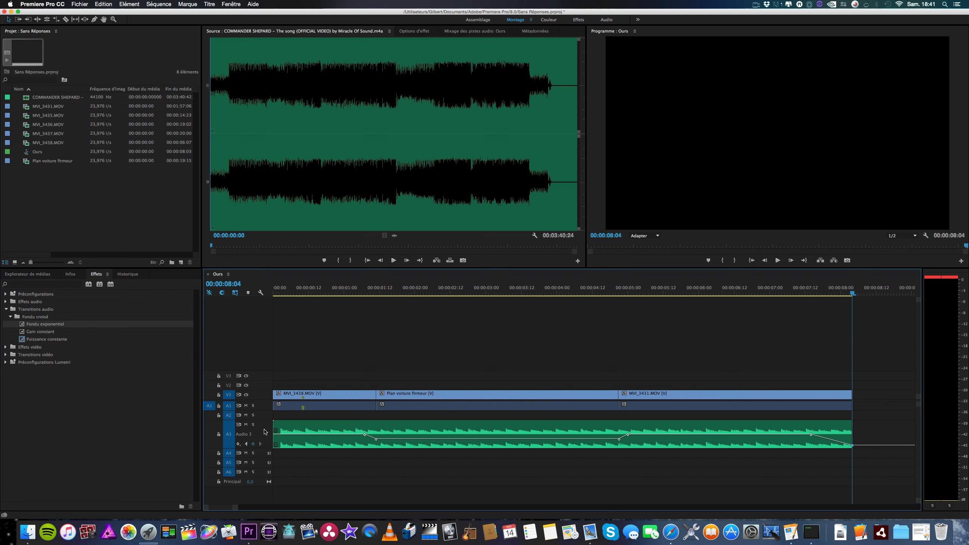
double_click(266, 444)
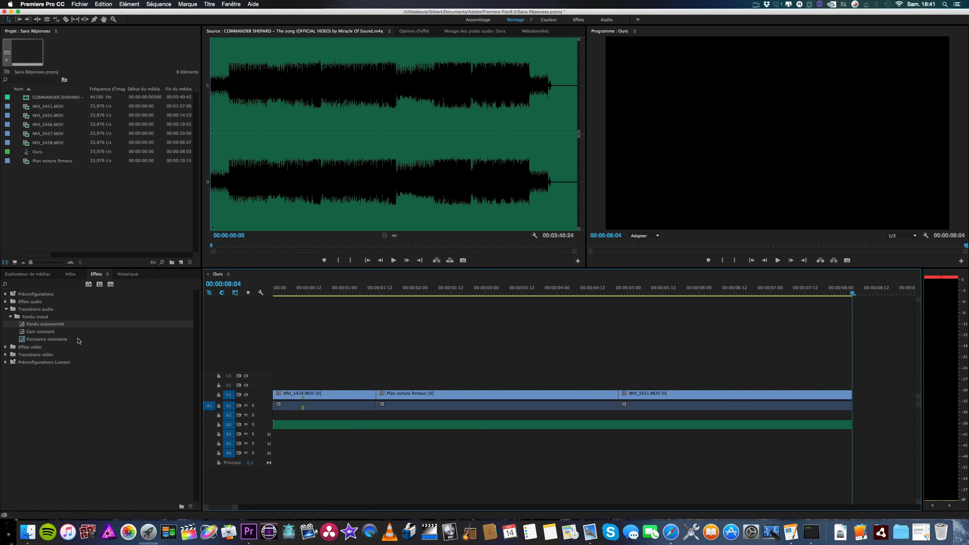
Apply the Fondu exponentiel audio transition to the A1 cut before Plan voiture firmeur and play it from 00:00:00:23
drag(37, 325, 377, 410)
click(341, 293)
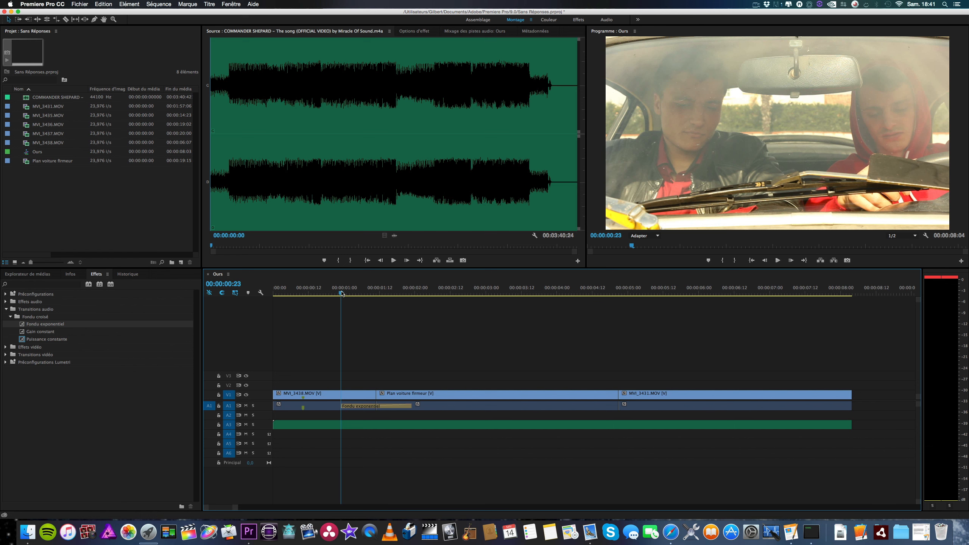
key(space)
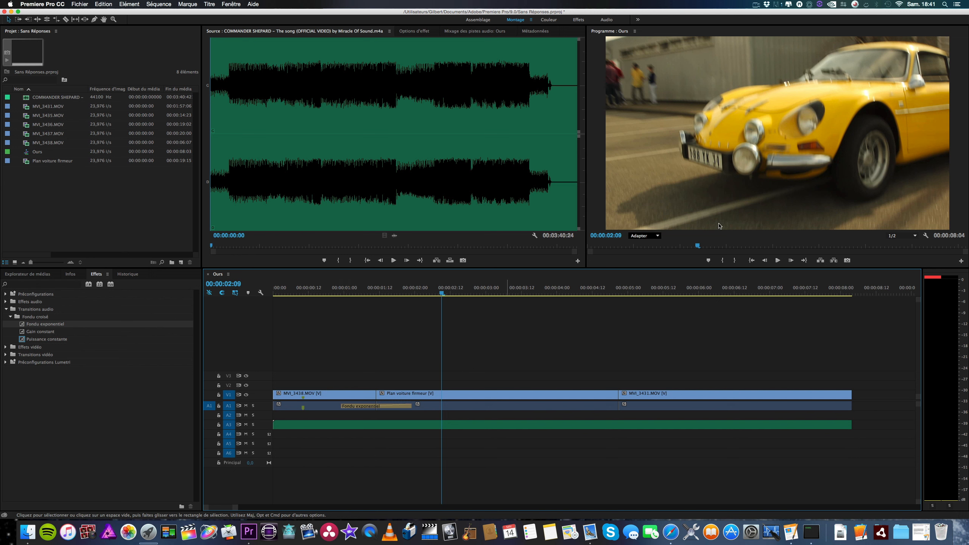
click(690, 290)
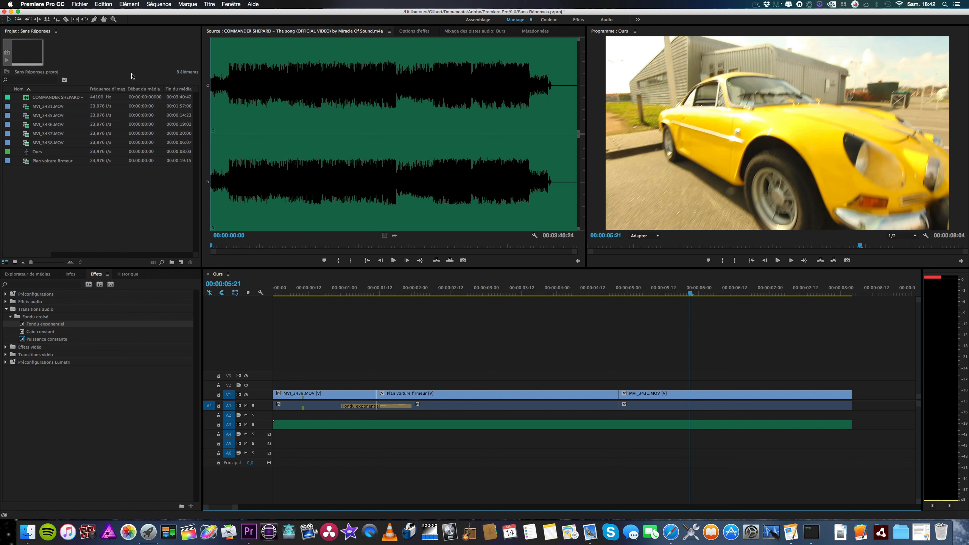
Go over the workspace areas one by one: project bin, source monitor, program monitor, effects, media browser and timeline
click(162, 50)
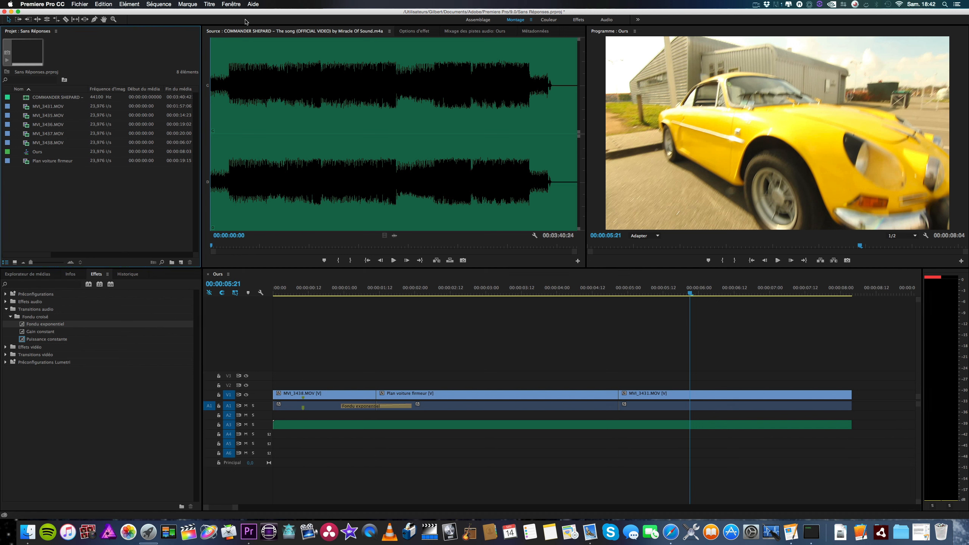
click(420, 126)
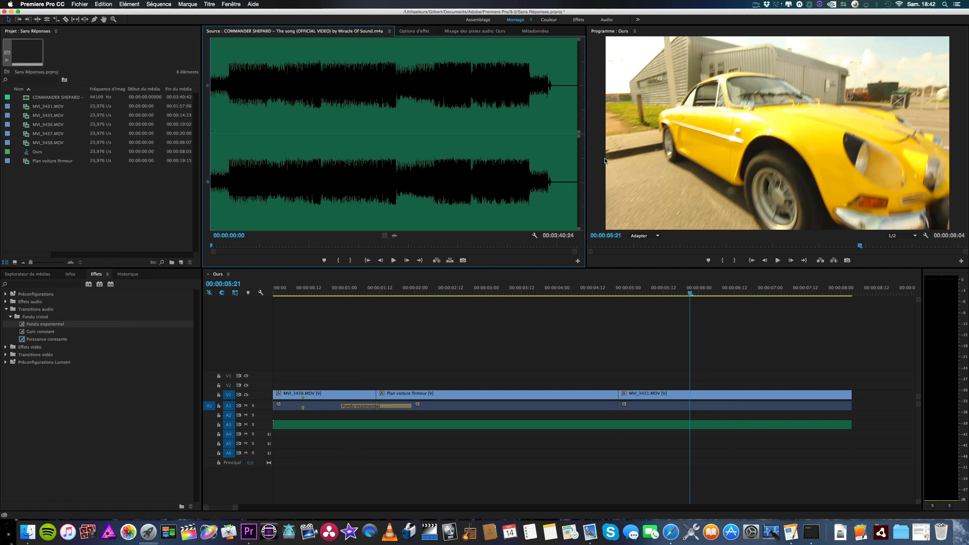
click(770, 31)
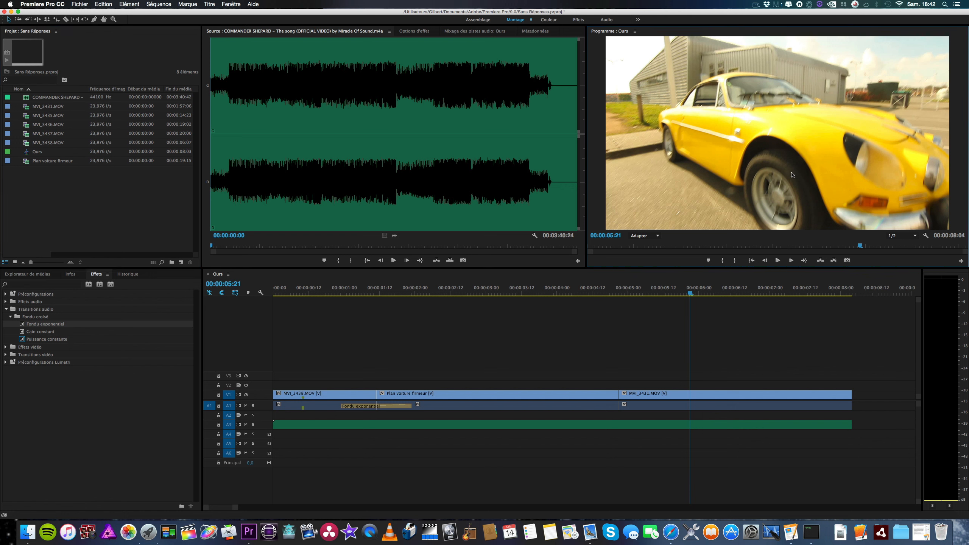
click(161, 421)
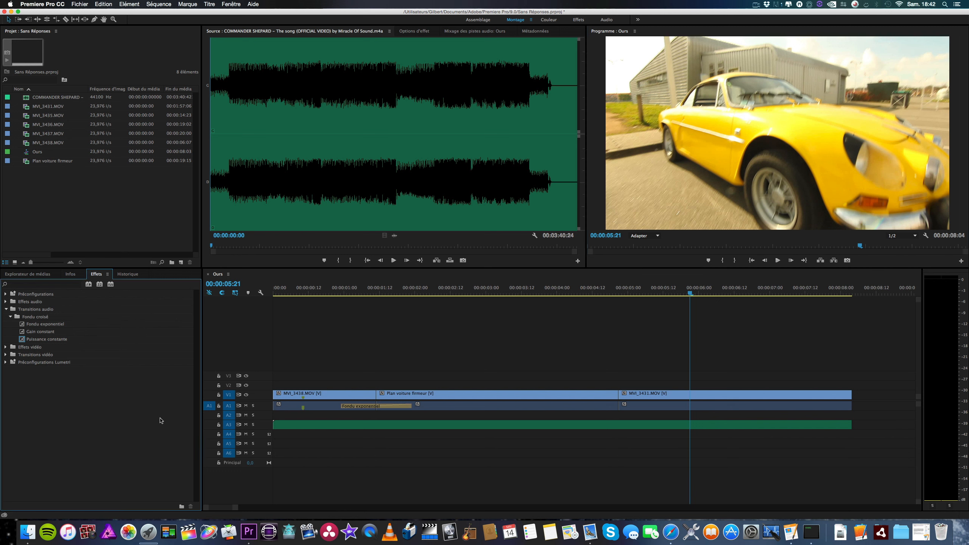
click(27, 273)
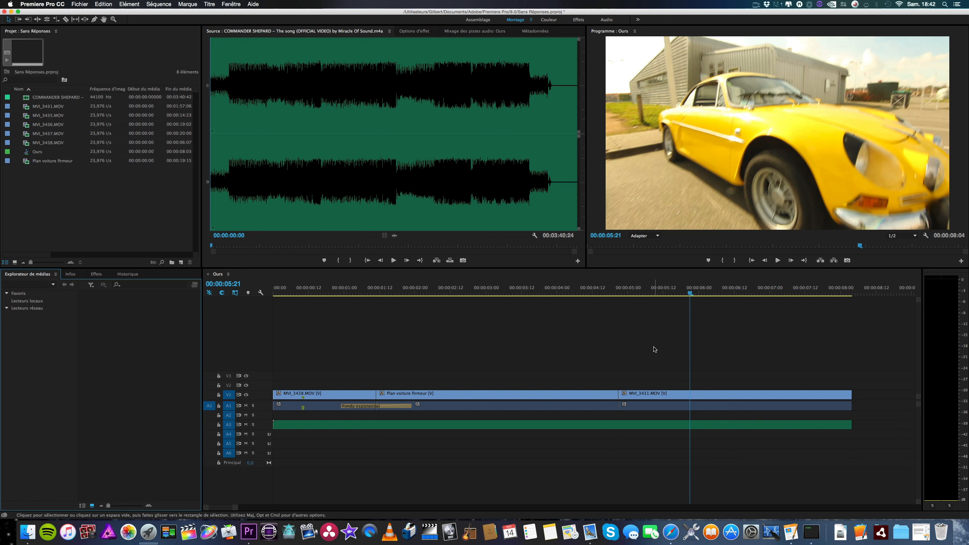
click(794, 318)
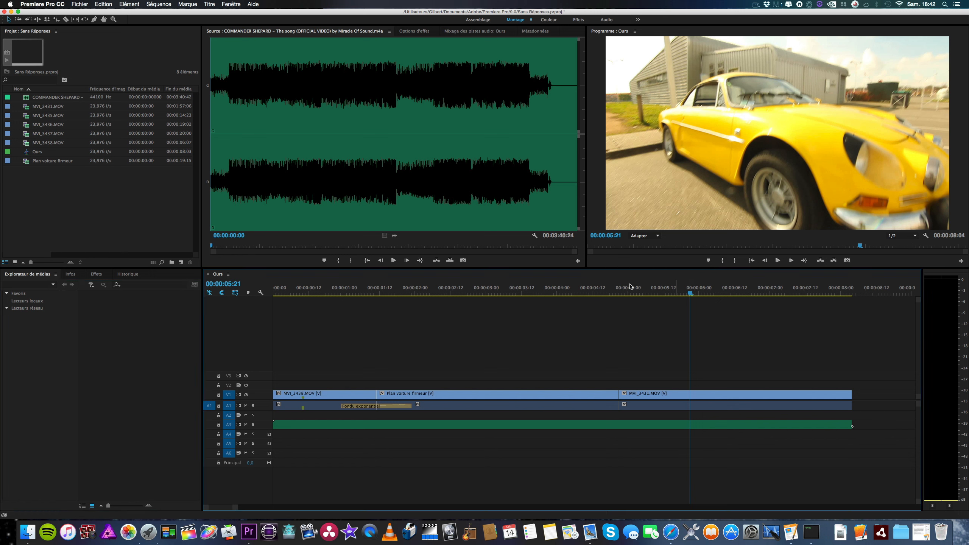
click(539, 289)
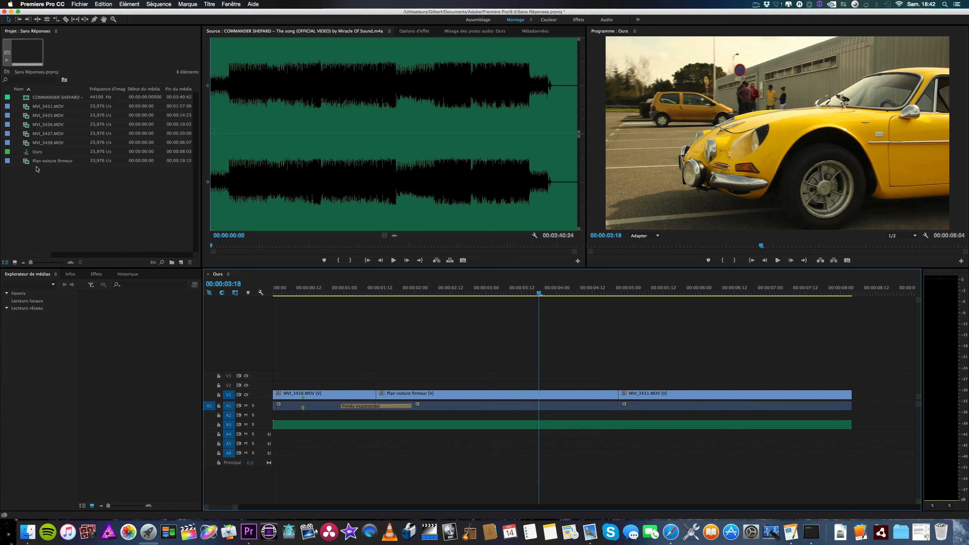
Open the export settings for the Plan voiture firmeur clip and choose the H.264 format
right_click(23, 164)
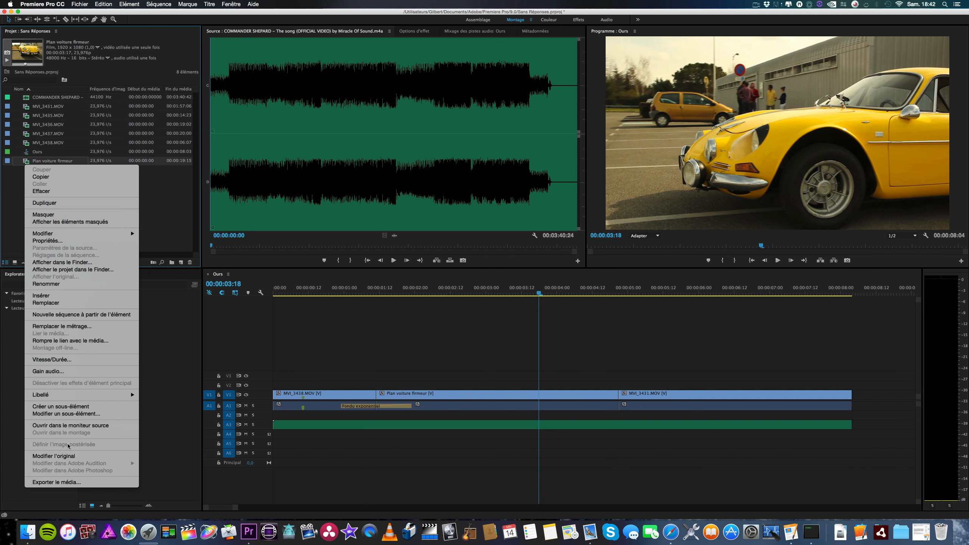
click(77, 483)
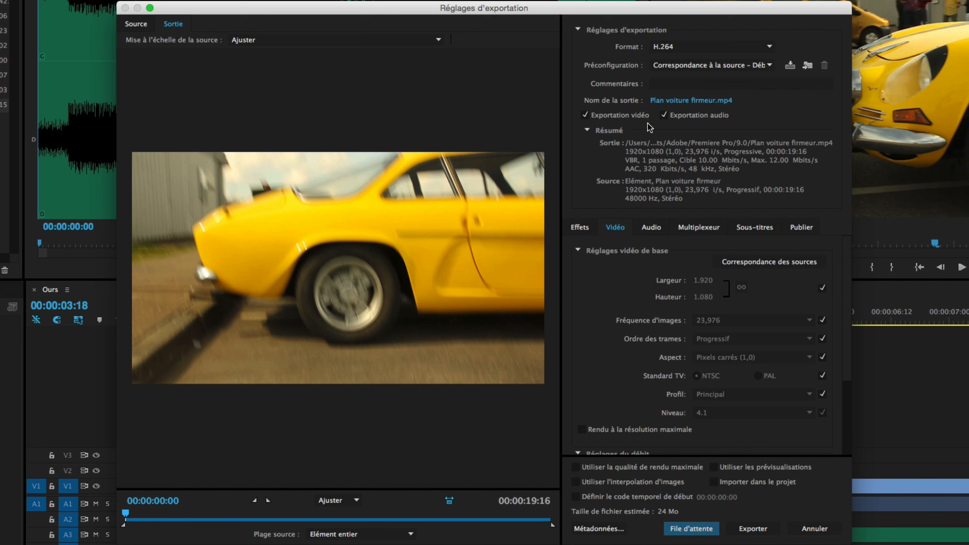
click(769, 47)
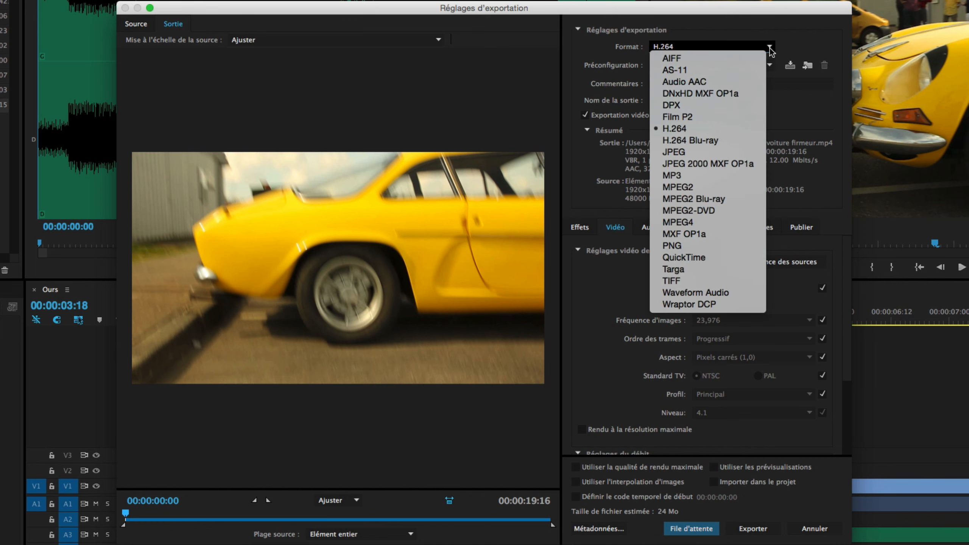
click(726, 132)
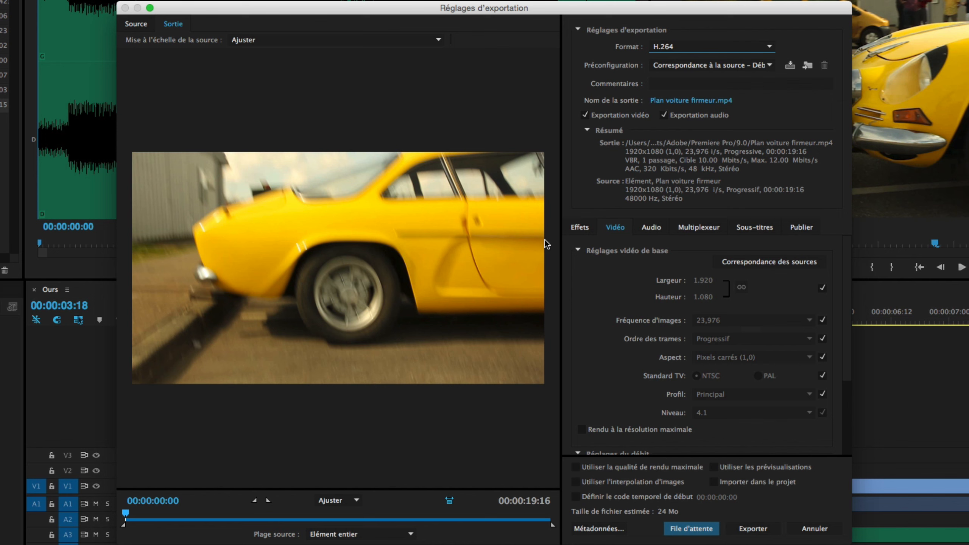
Examine the H.264 export presets for Android, Apple, HD and DV targets, keeping the preset that matches the source
click(591, 232)
click(617, 231)
click(759, 65)
scroll(782, 450, down, 6)
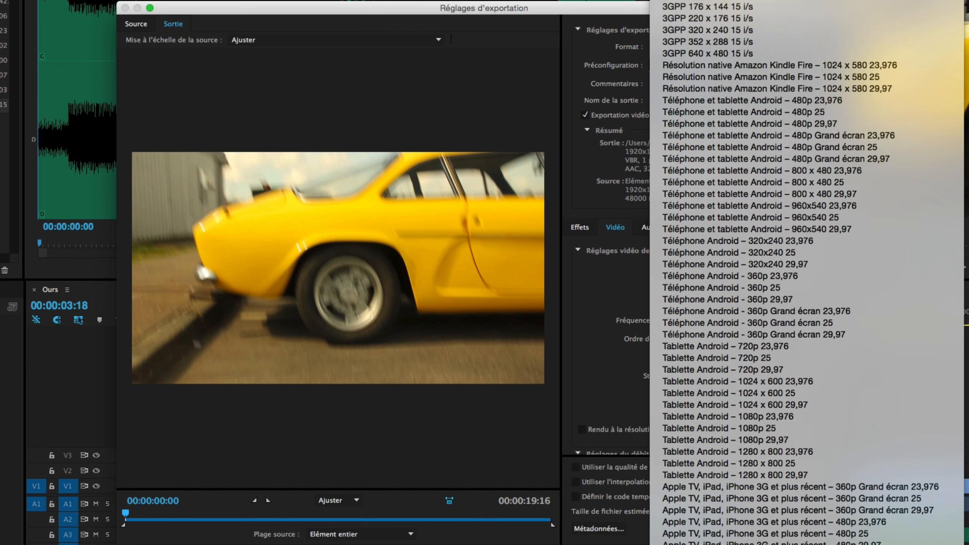
scroll(807, 273, down, 10)
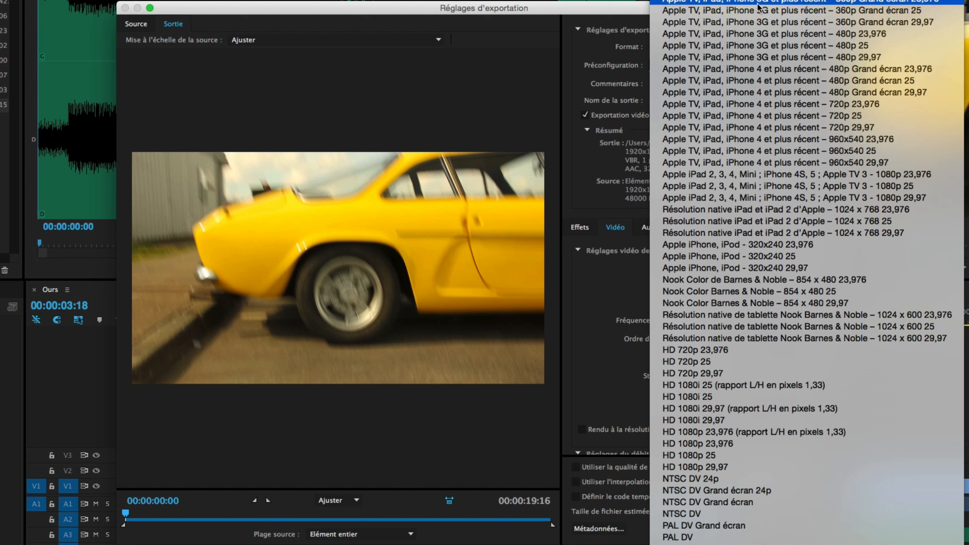
scroll(758, 4, up, 3)
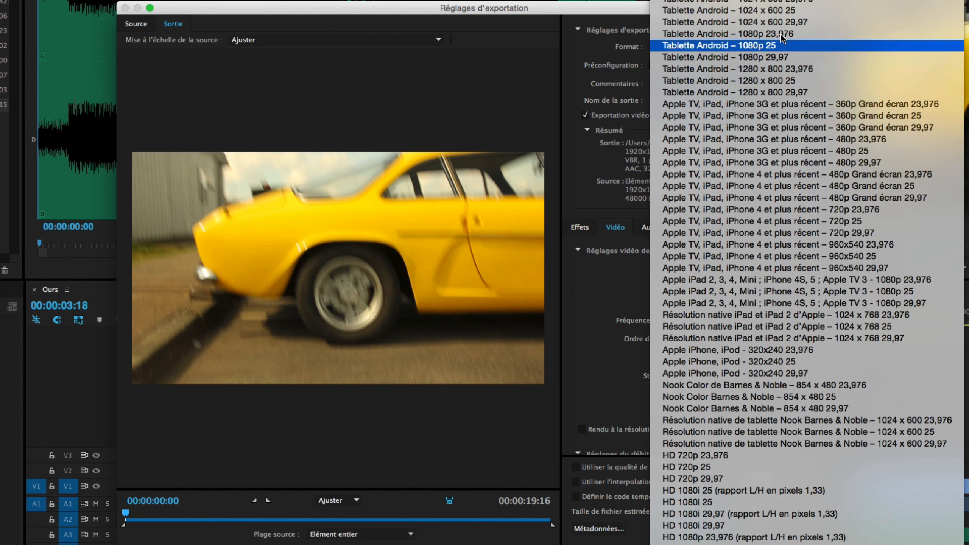
scroll(758, 4, up, 3)
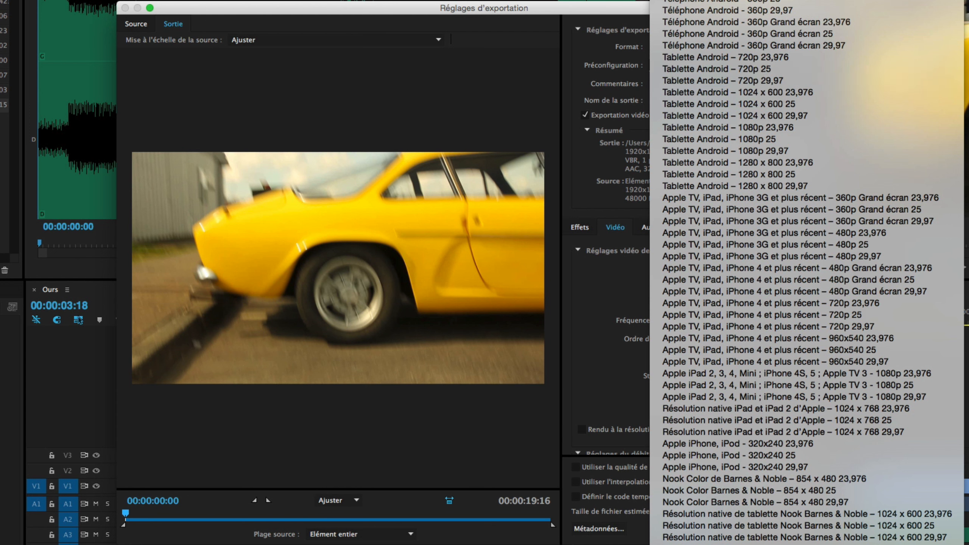
scroll(786, 112, up, 3)
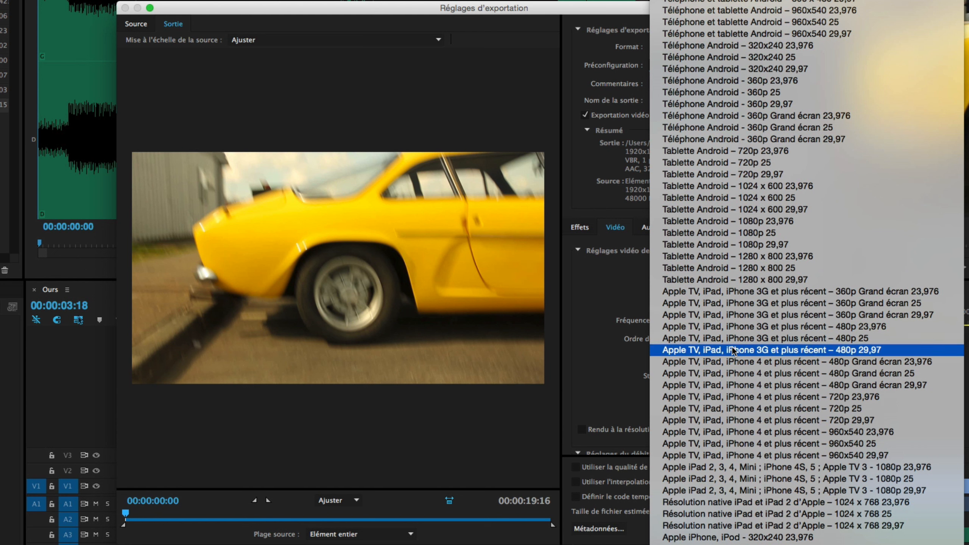
scroll(800, 270, down, 3)
scroll(760, 420, down, 5)
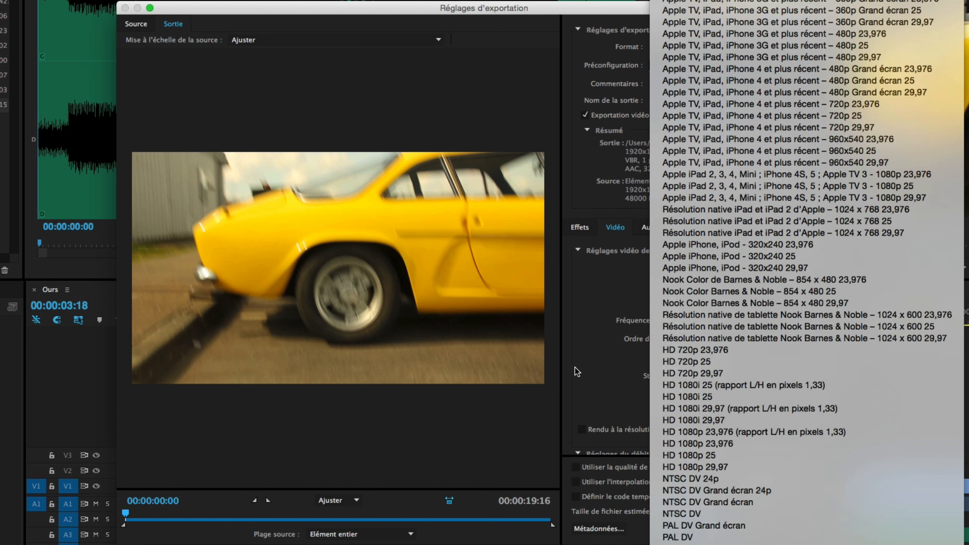
click(611, 385)
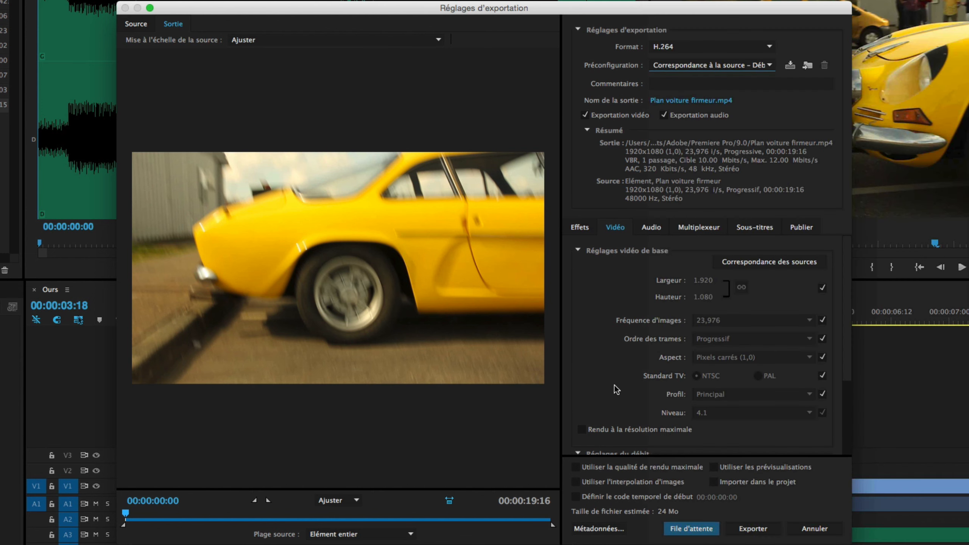
Check the video bitrate settings and export the clip as Plan voiture firmeur.mp4
scroll(617, 389, down, 3)
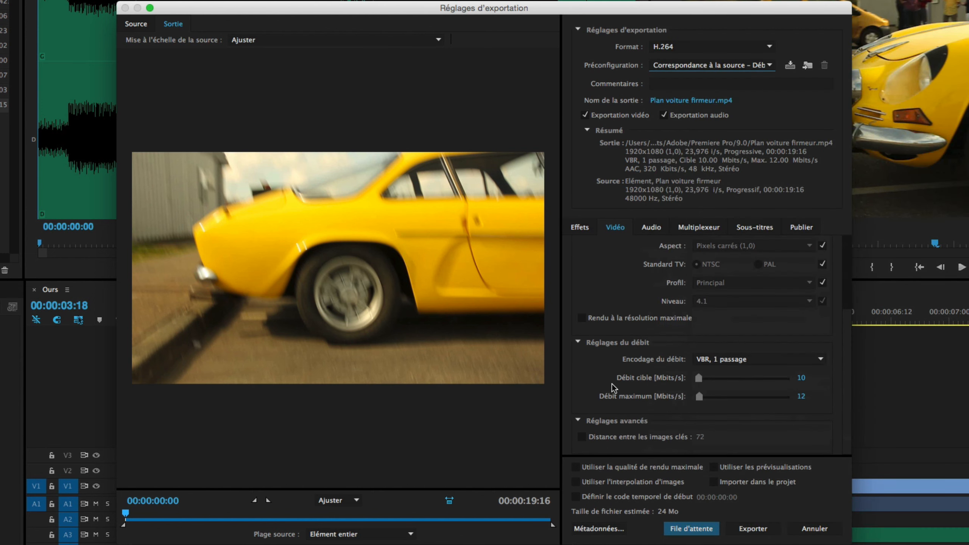
scroll(615, 388, up, 3)
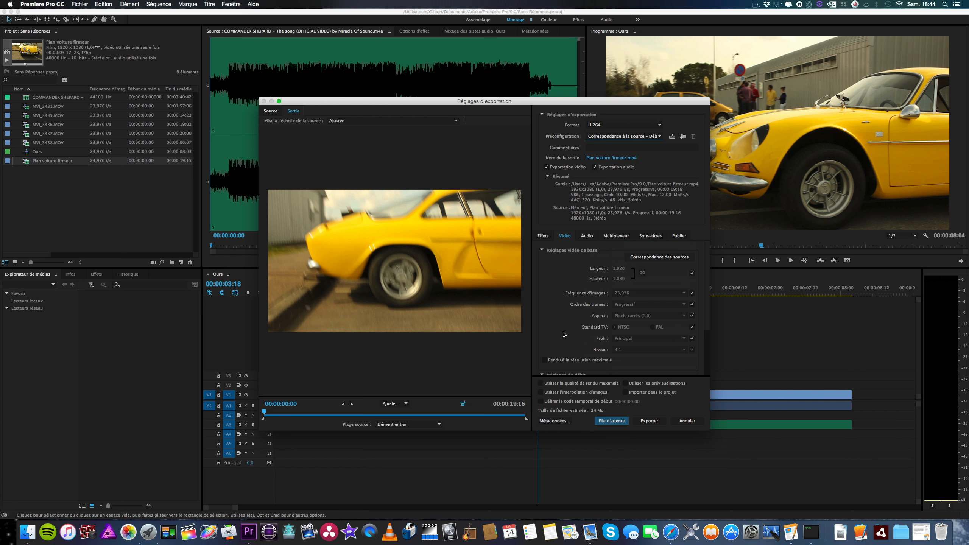
click(644, 423)
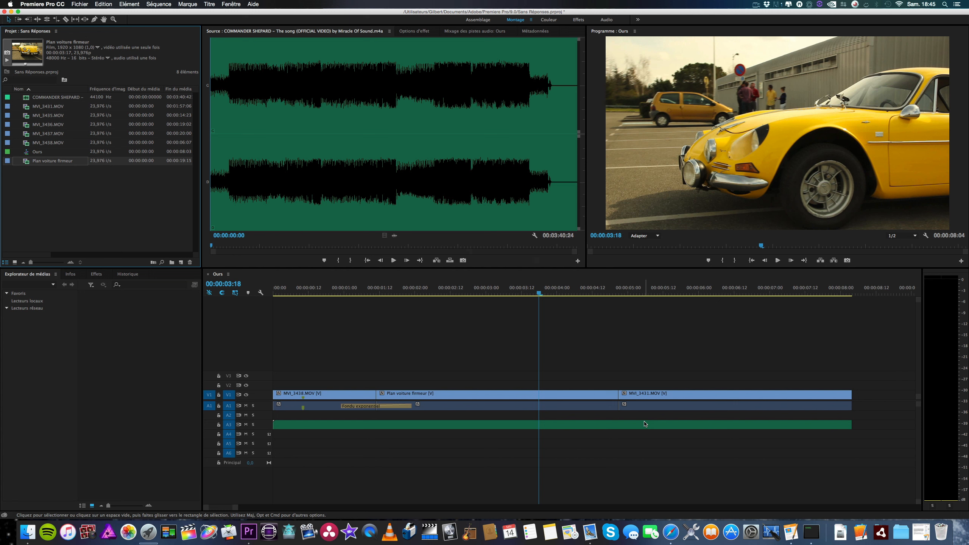
Switch to Safari and go back to the introduction of the Initiation au montage vidéo article on corvansprod.be
click(82, 239)
click(111, 325)
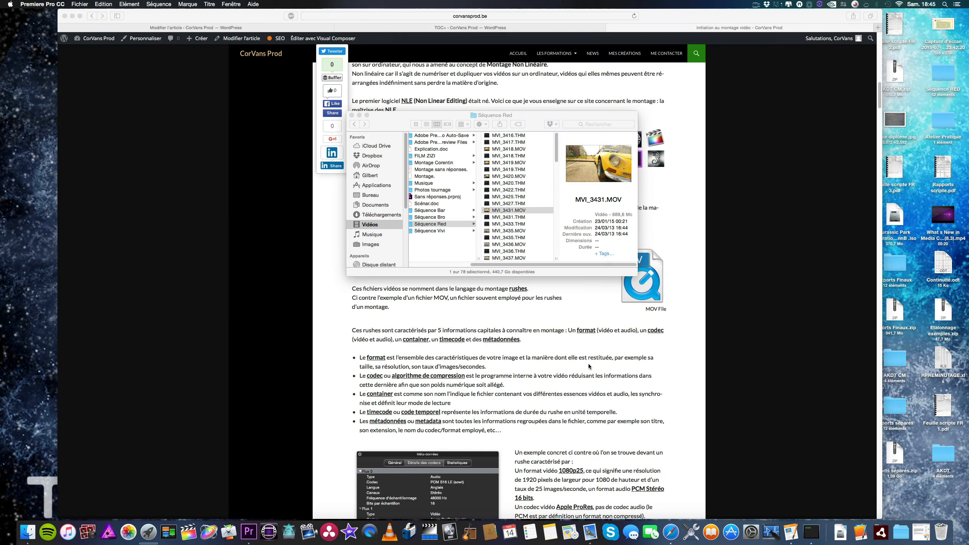
click(758, 258)
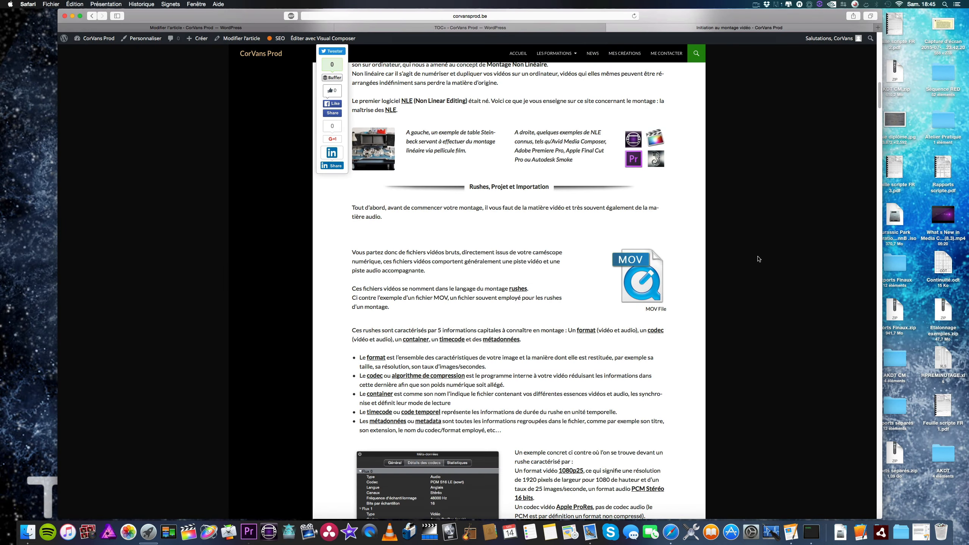
scroll(720, 247, up, 3)
scroll(720, 247, up, 10)
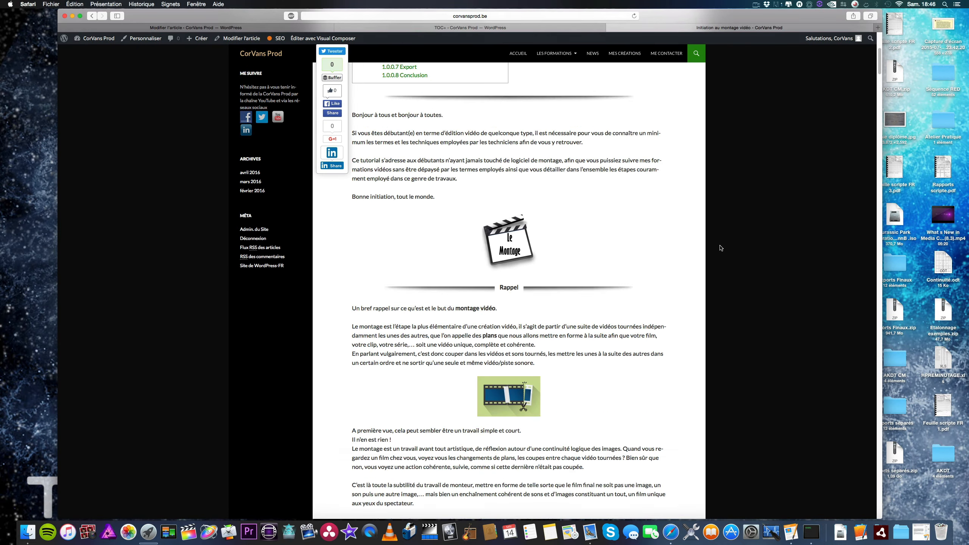
Review the video editing article's sections on rushes, project and import, logging, sequence settings and workflow, and return to its early part
scroll(721, 248, down, 8)
scroll(721, 247, down, 20)
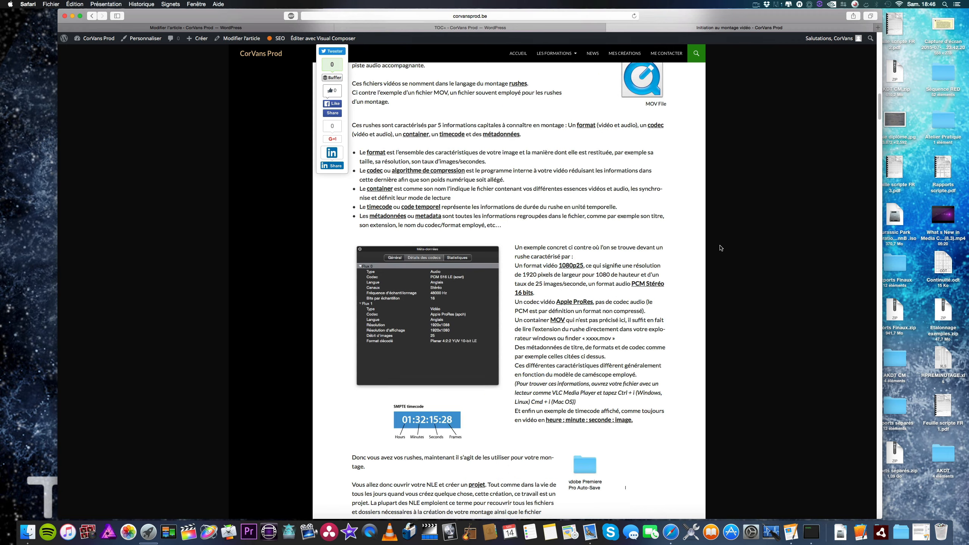
scroll(720, 248, down, 20)
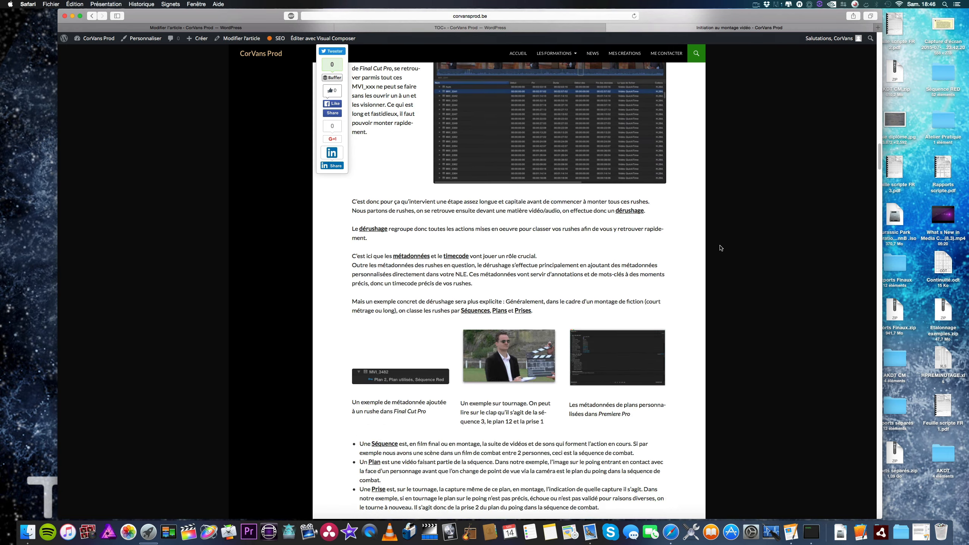
scroll(720, 248, down, 5)
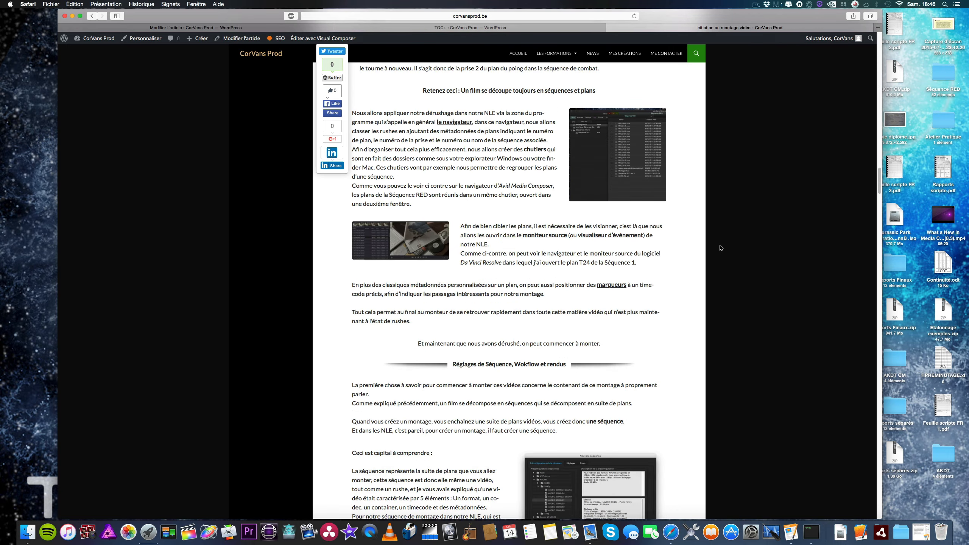
scroll(721, 248, down, 20)
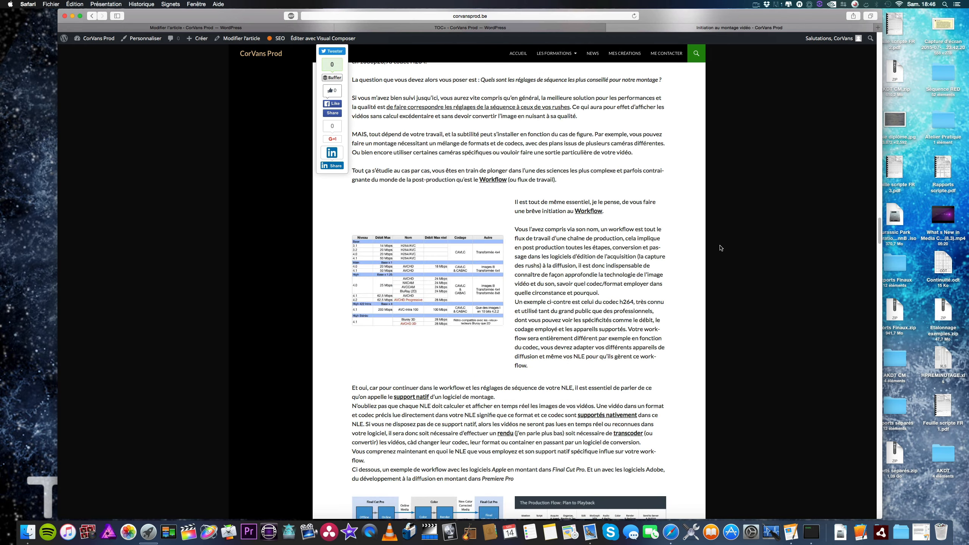
scroll(720, 248, up, 20)
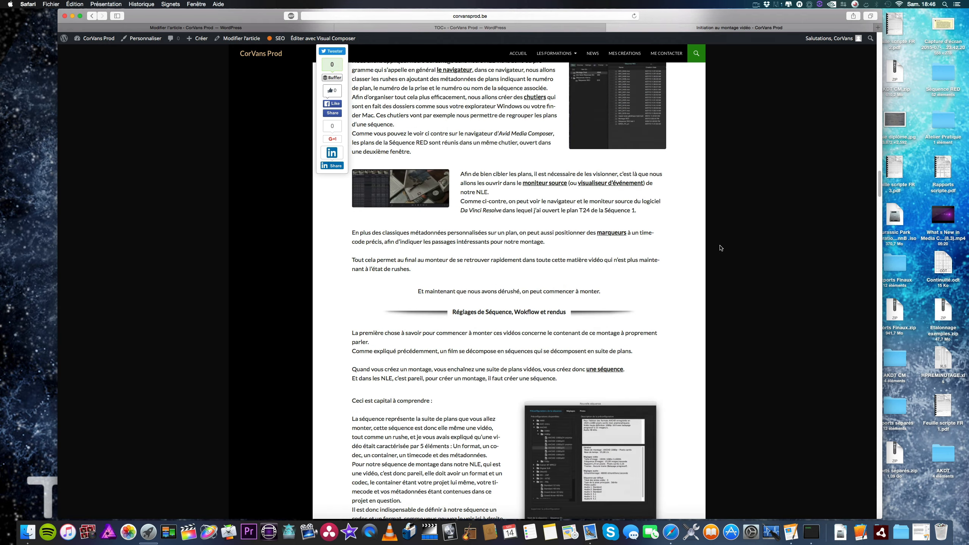
scroll(720, 248, up, 20)
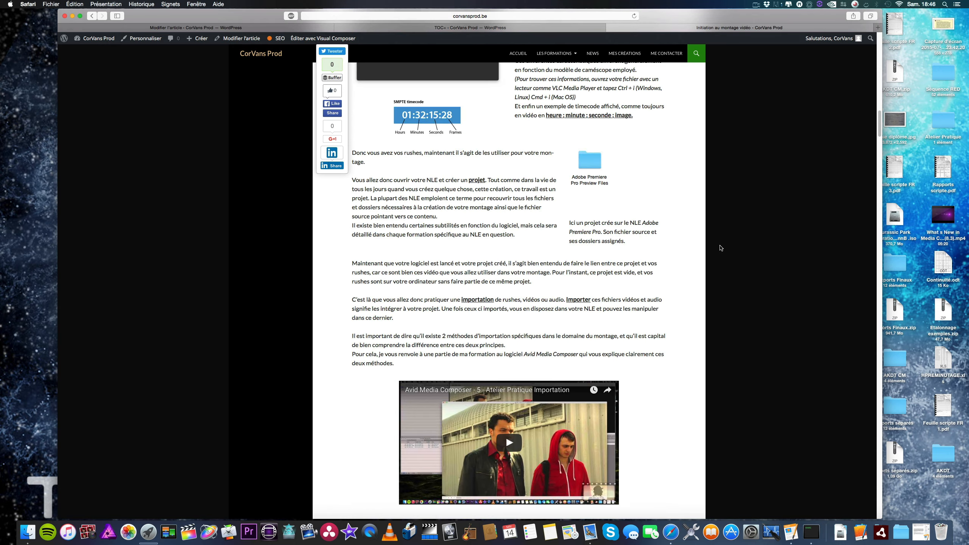
scroll(720, 248, up, 15)
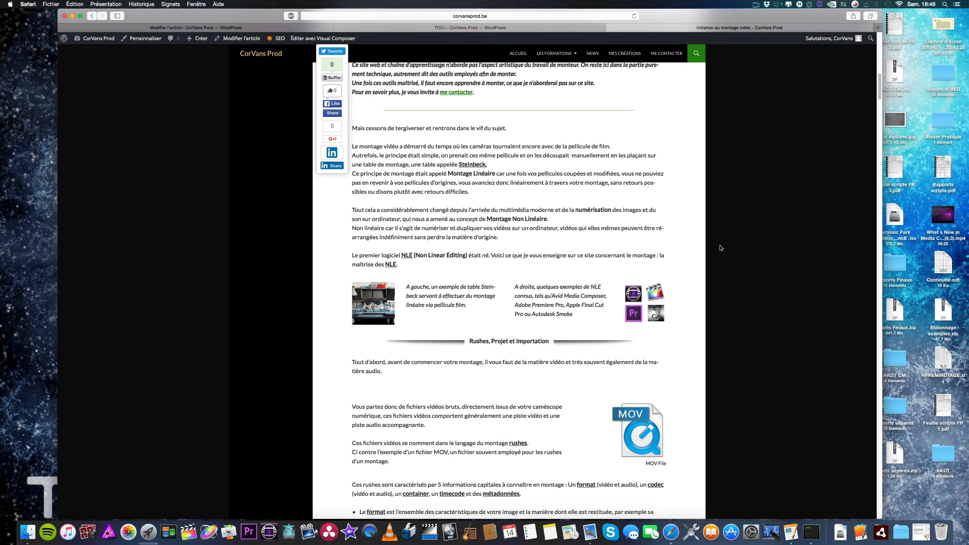